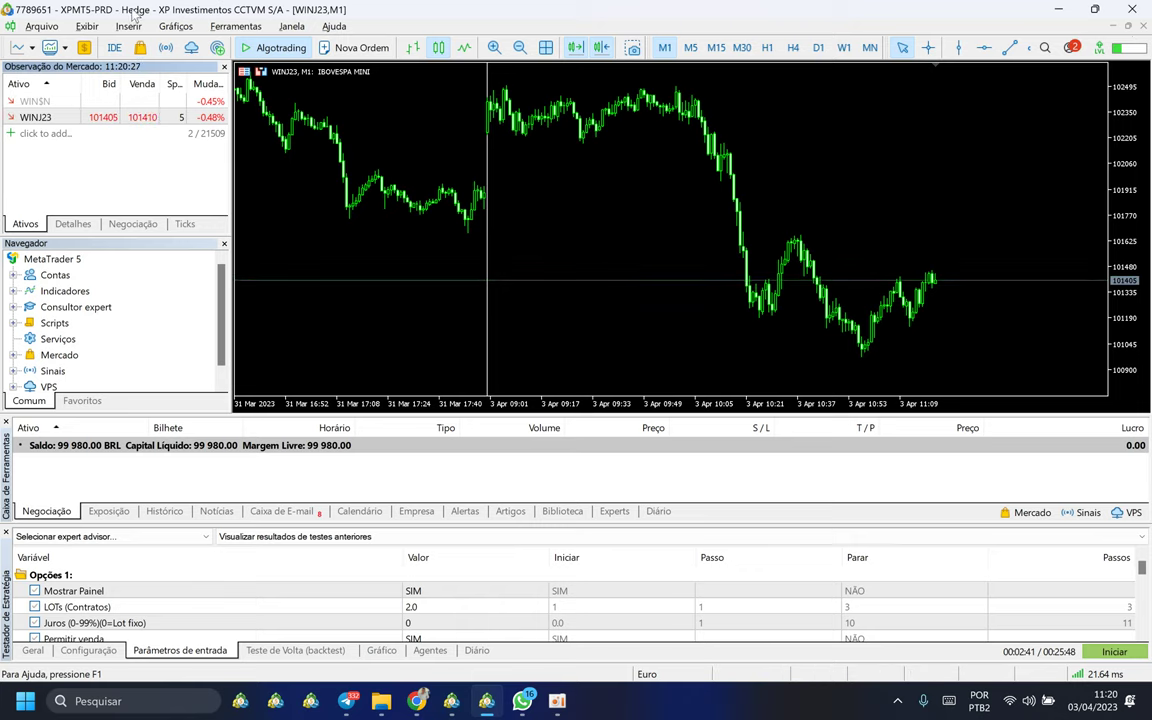
Switch to the other MetaTrader 5 terminal and review its closed sell trades in the trade history and its account balance
left_click(452, 701)
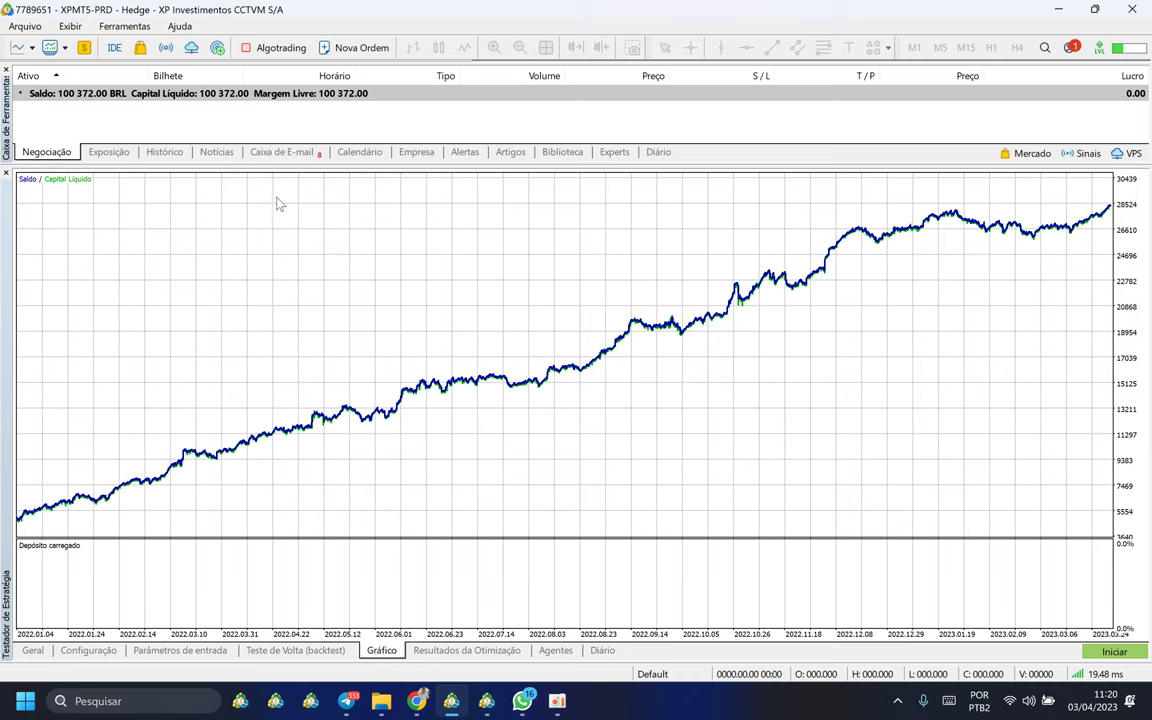
left_click(165, 152)
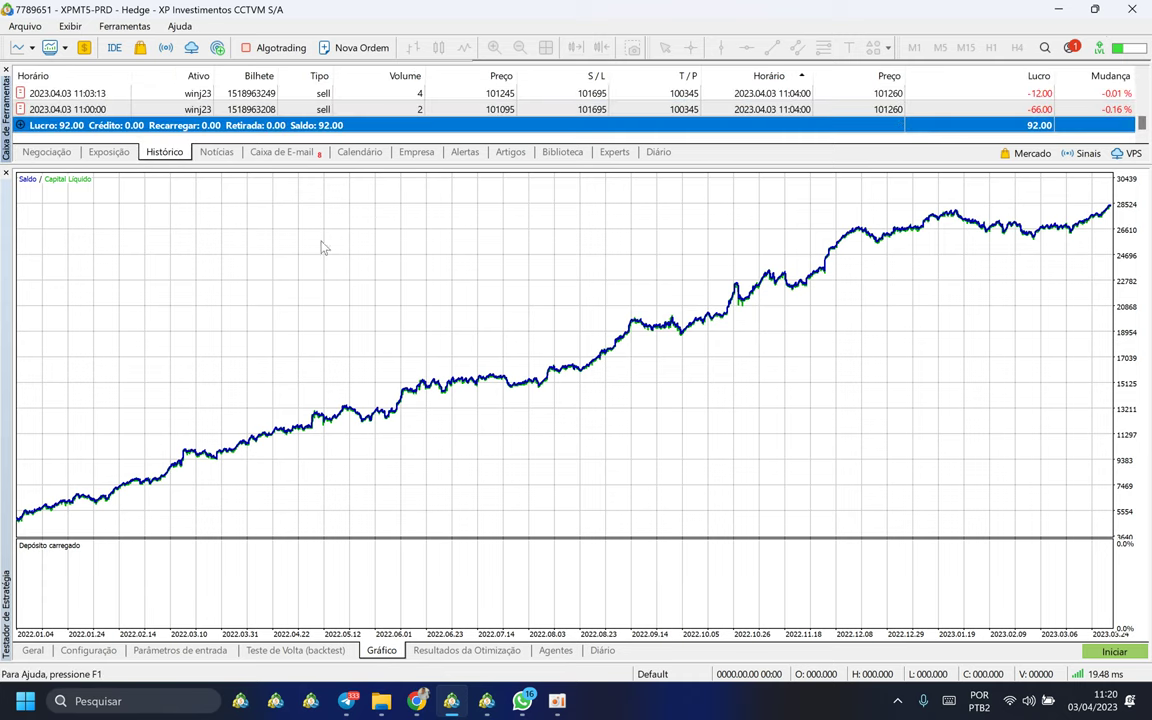
left_click(427, 108)
left_click(466, 95)
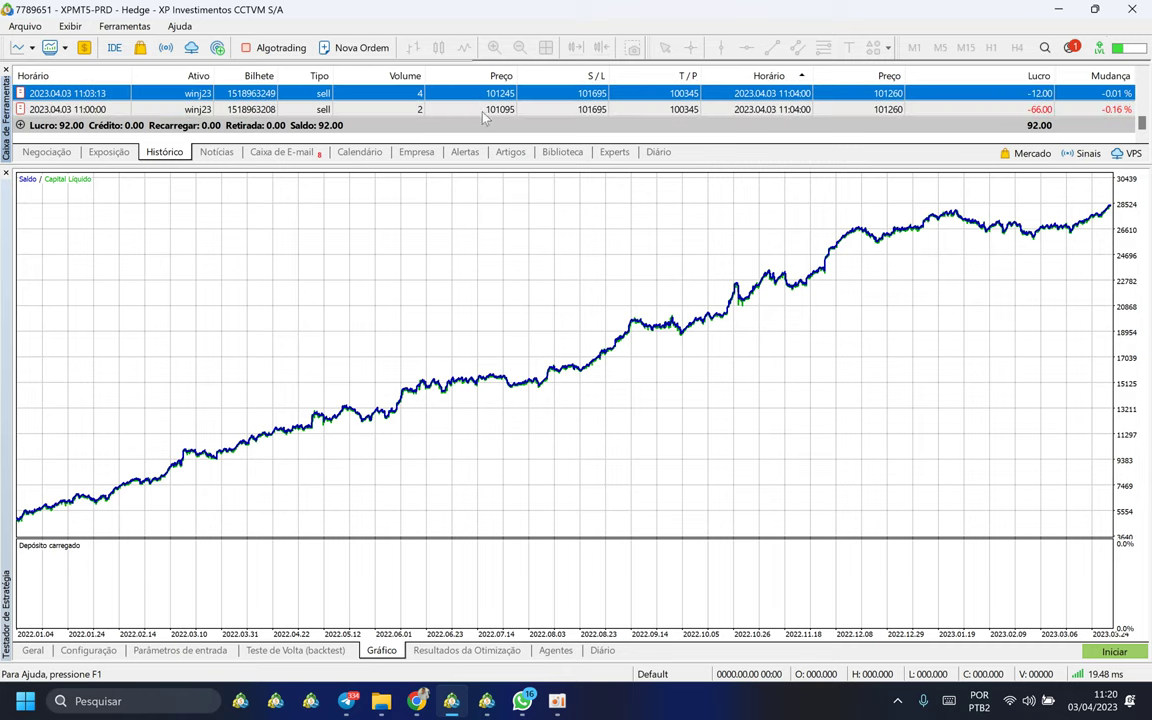
left_click(738, 108)
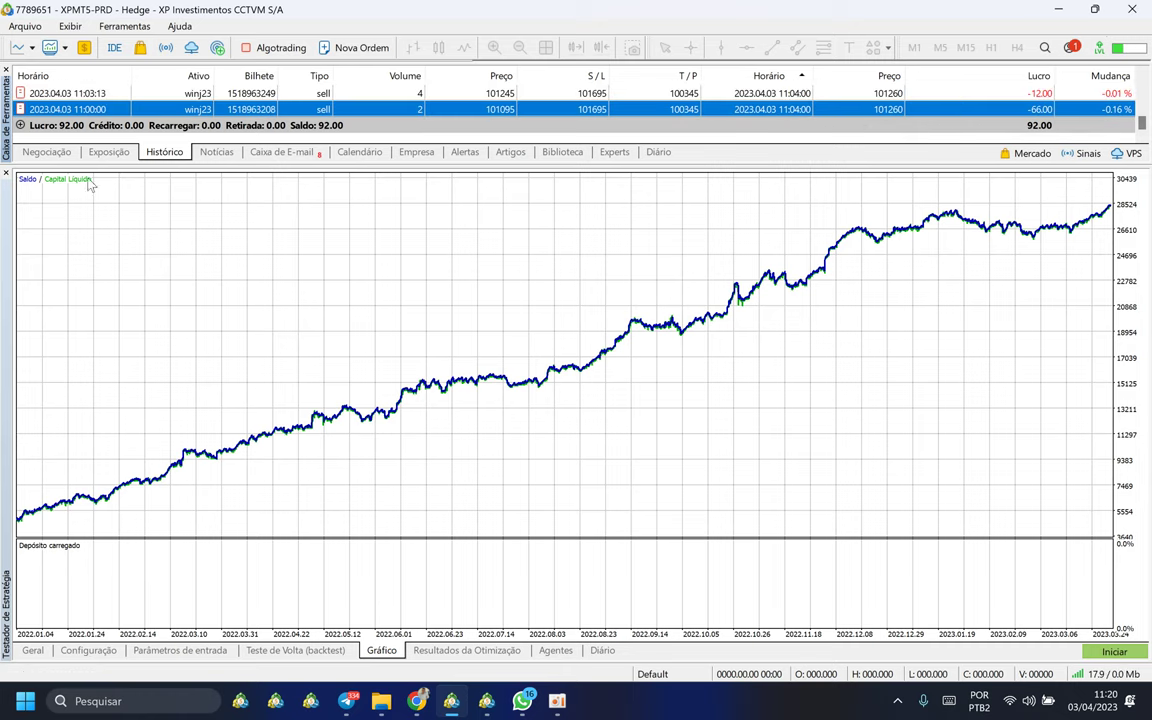
left_click(50, 152)
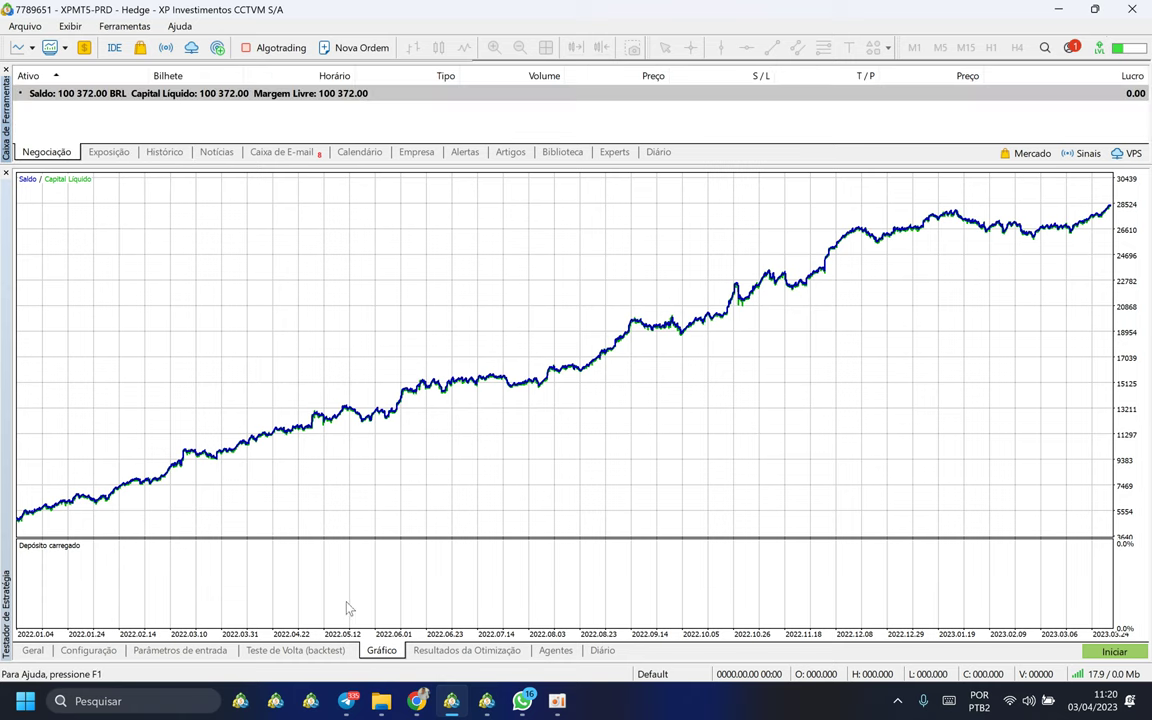
left_click(1095, 9)
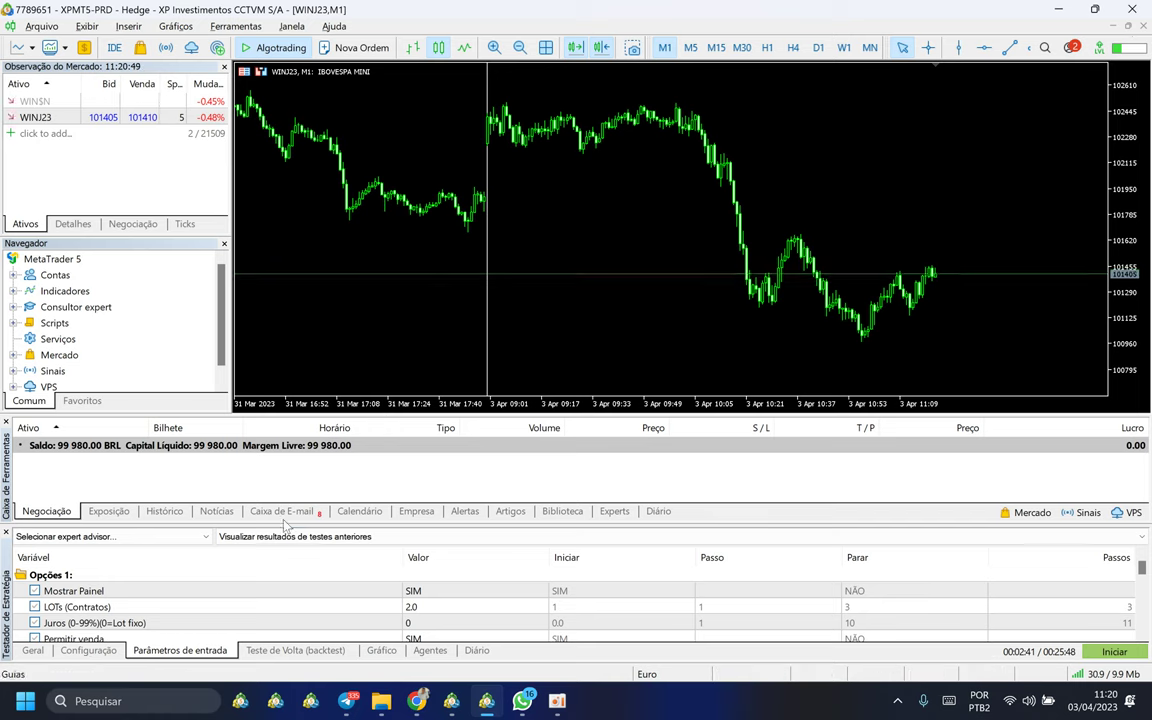
Close the Strategy Tester in the terminal showing the WINJ23 chart
left_click_drag(287, 523, 260, 519)
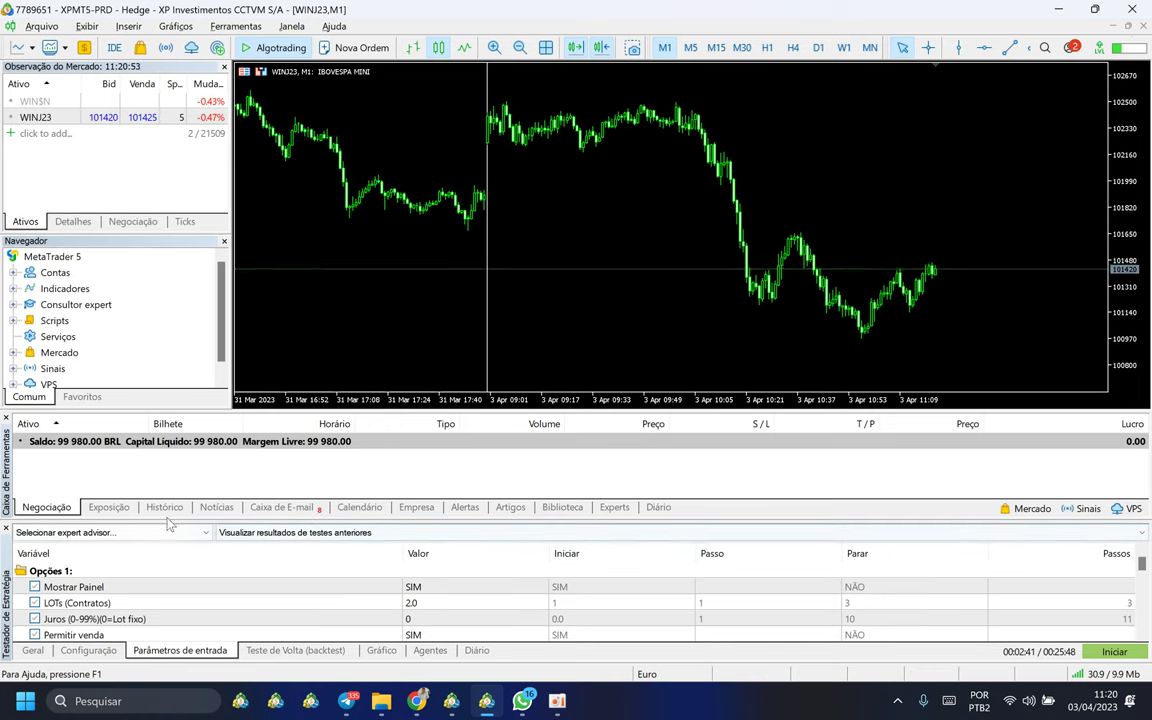
left_click(6, 530)
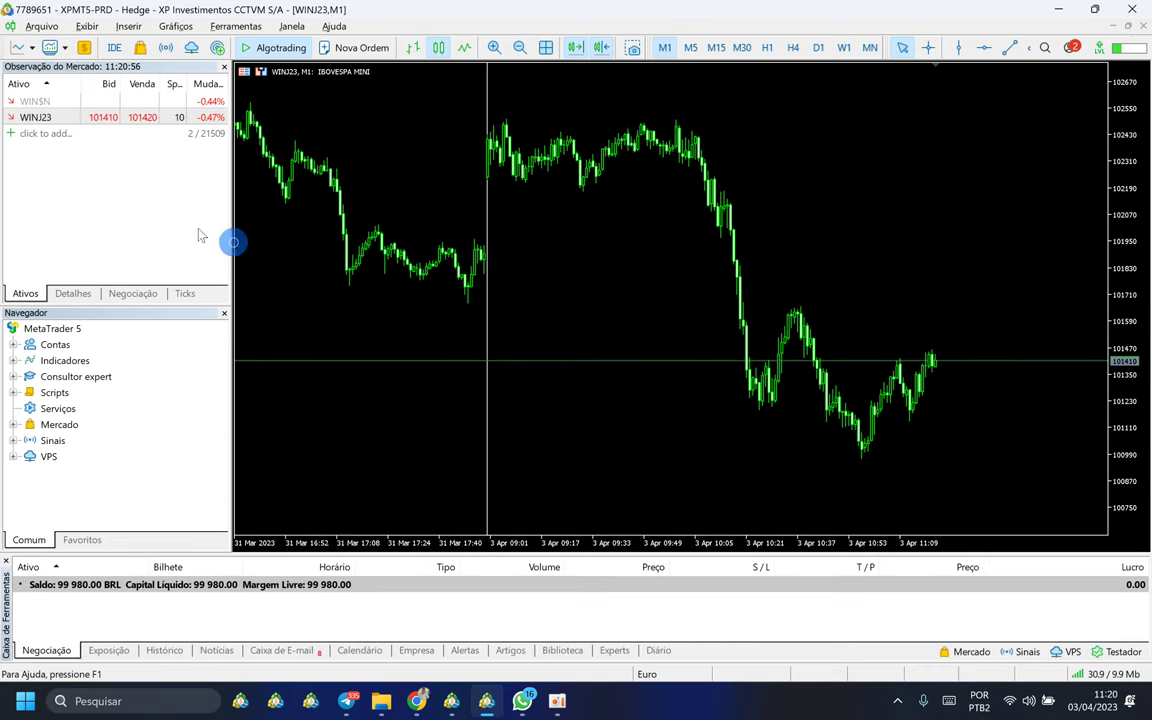
mouse_move(231, 239)
left_mouse_down()
mouse_move(455, 234)
mouse_move(553, 308)
left_mouse_up()
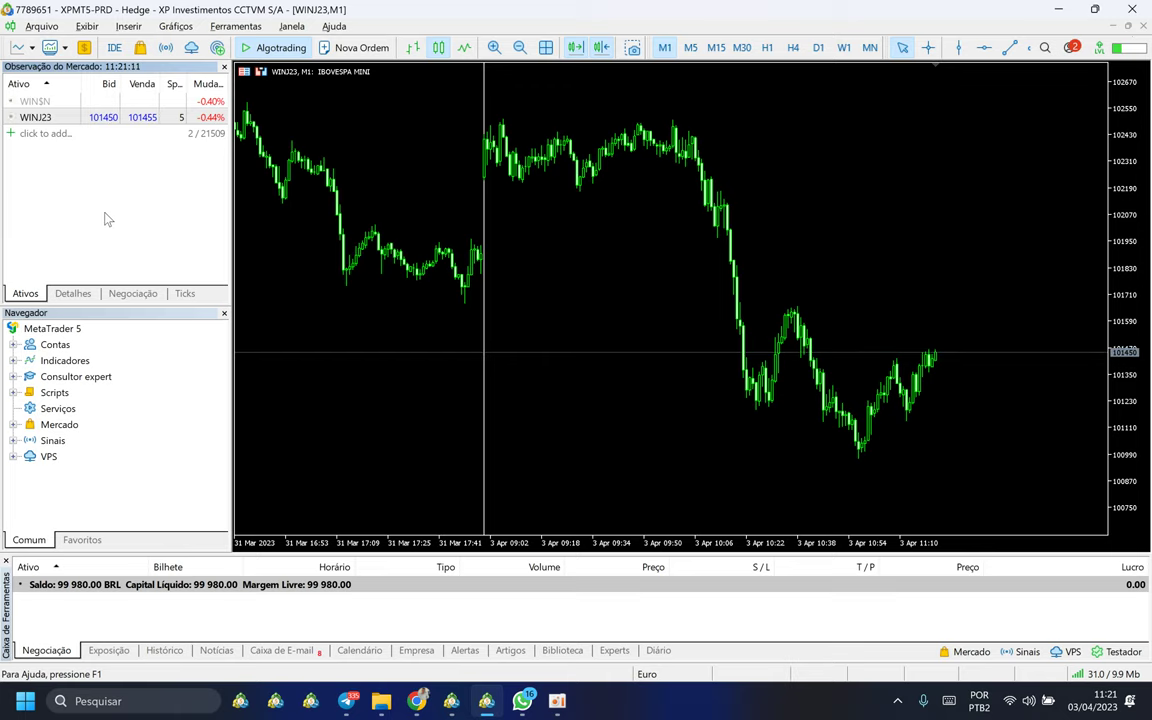
Switch to File Explorer and examine the four subfolders of TESTER BOT INDICADOR TKM7
left_click(391, 702)
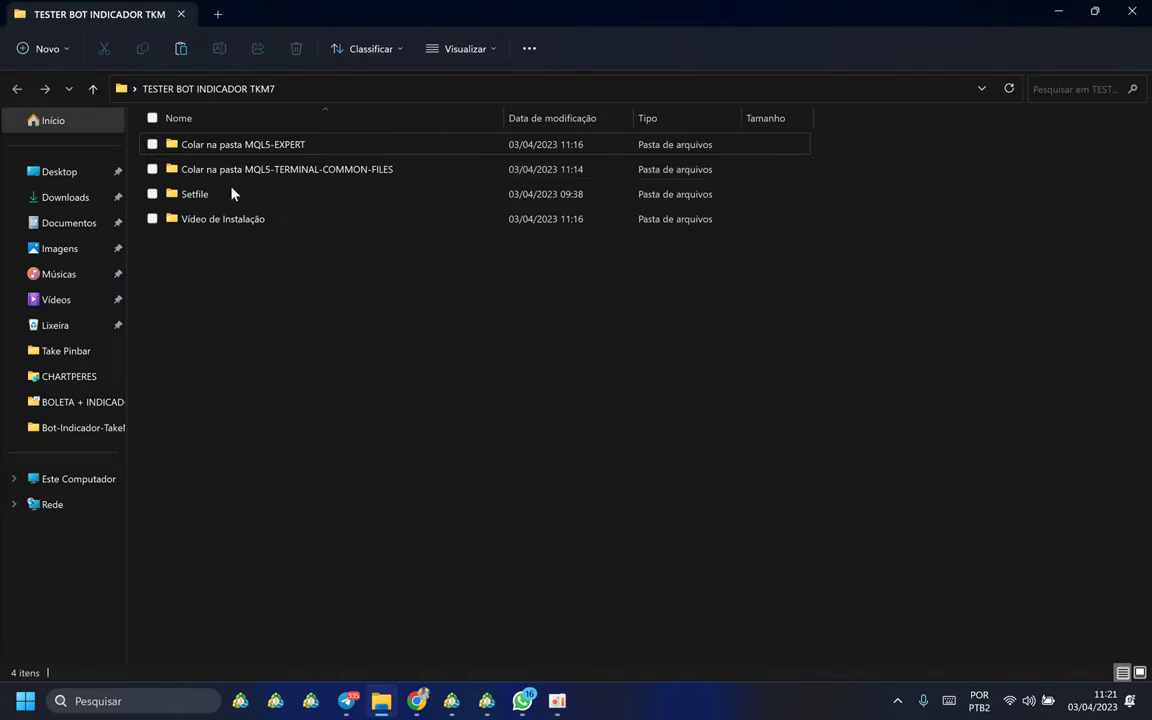
left_click(216, 172)
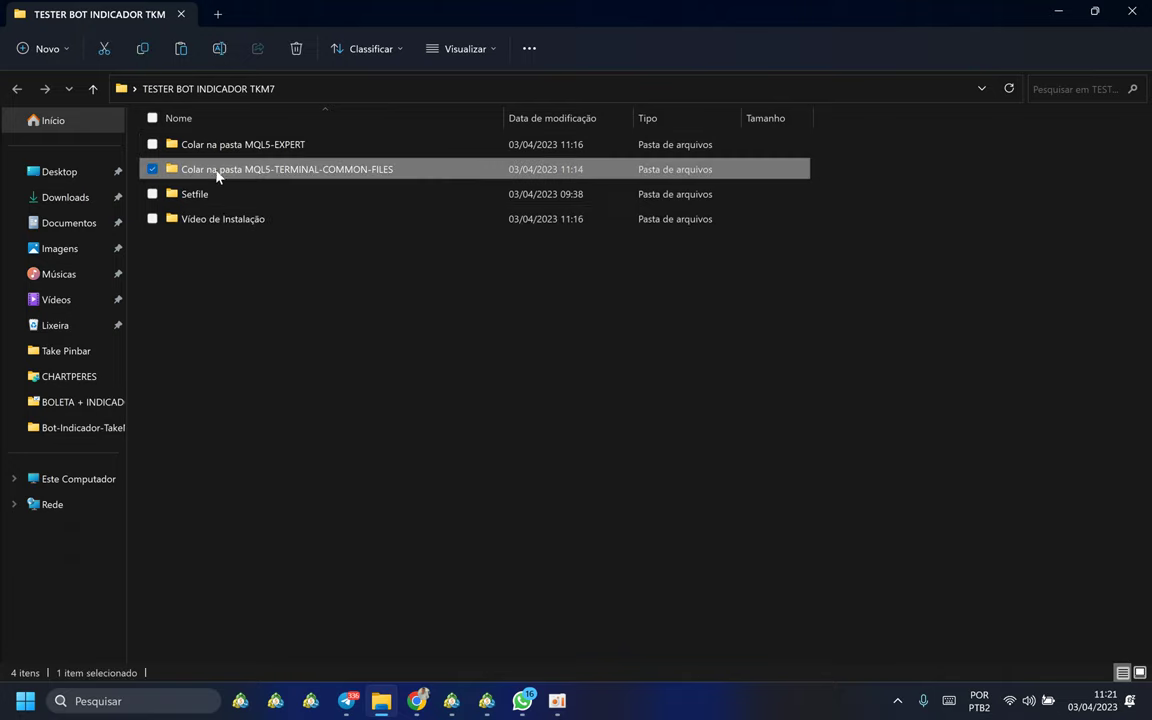
left_click(211, 194)
left_click(211, 219)
left_click(211, 172)
left_click(200, 147)
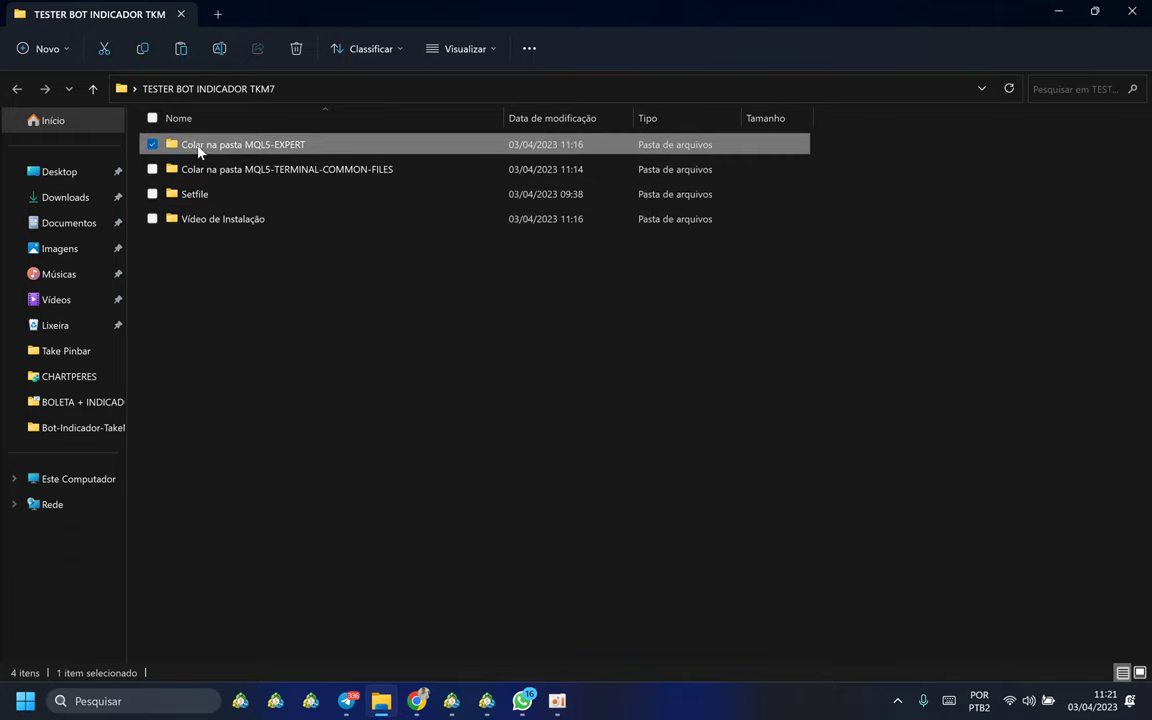
mouse_move(195, 150)
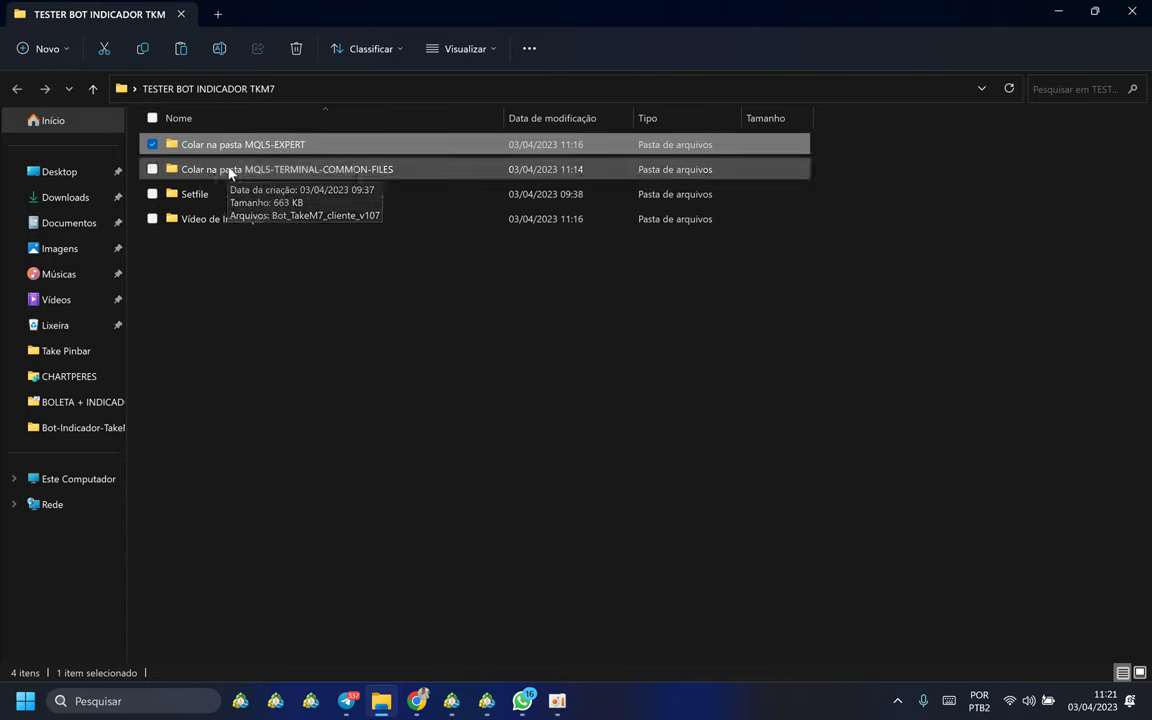
left_click(210, 175)
mouse_move(263, 179)
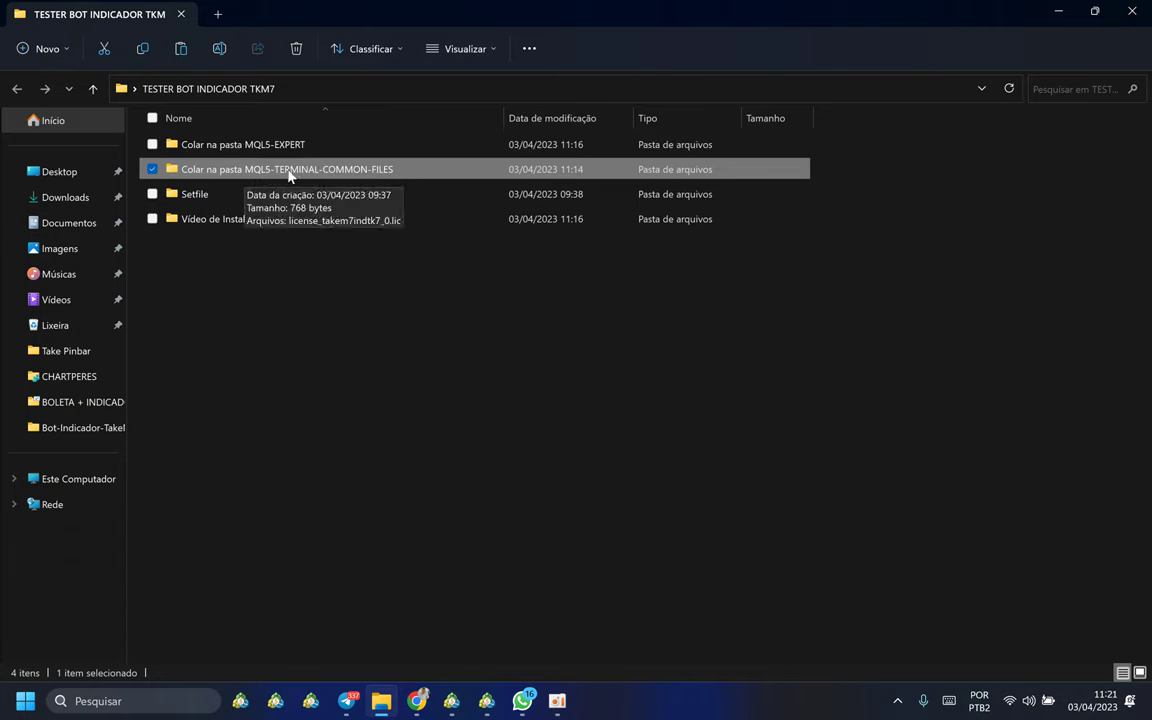
left_click(215, 195)
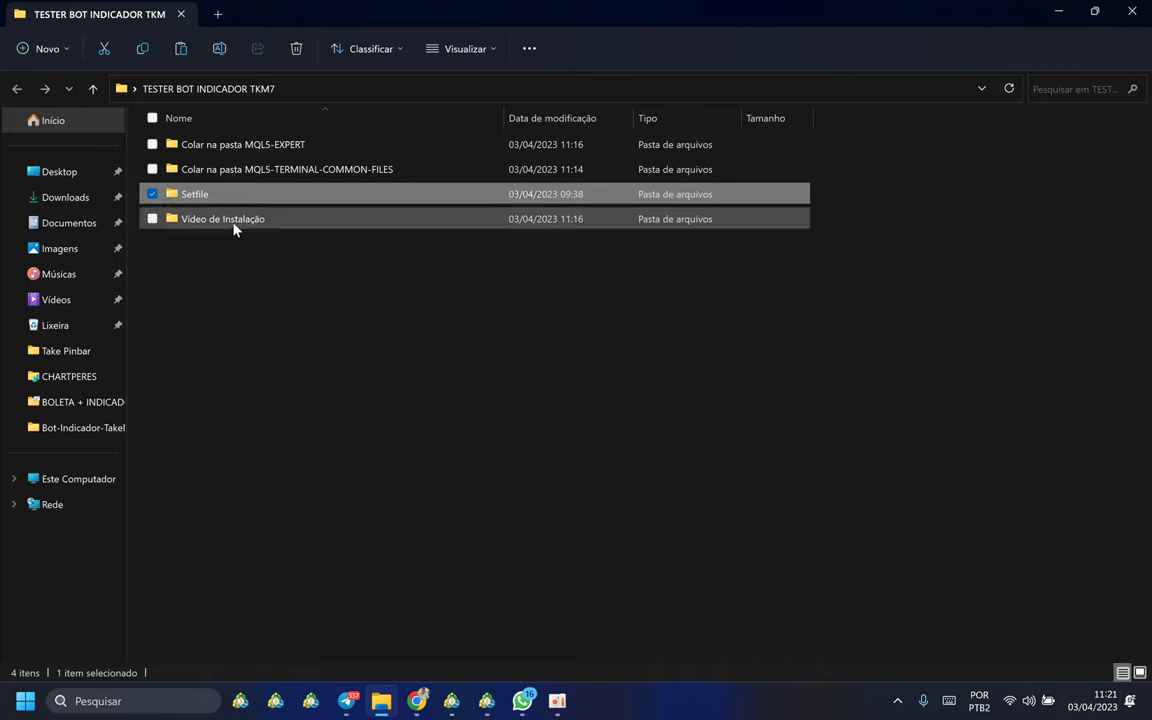
Inspect the Bot_TakeM7_cliente_v107 file in the "Colar na pasta MQL5-EXPERT" folder and return to the parent folder
left_click(273, 293)
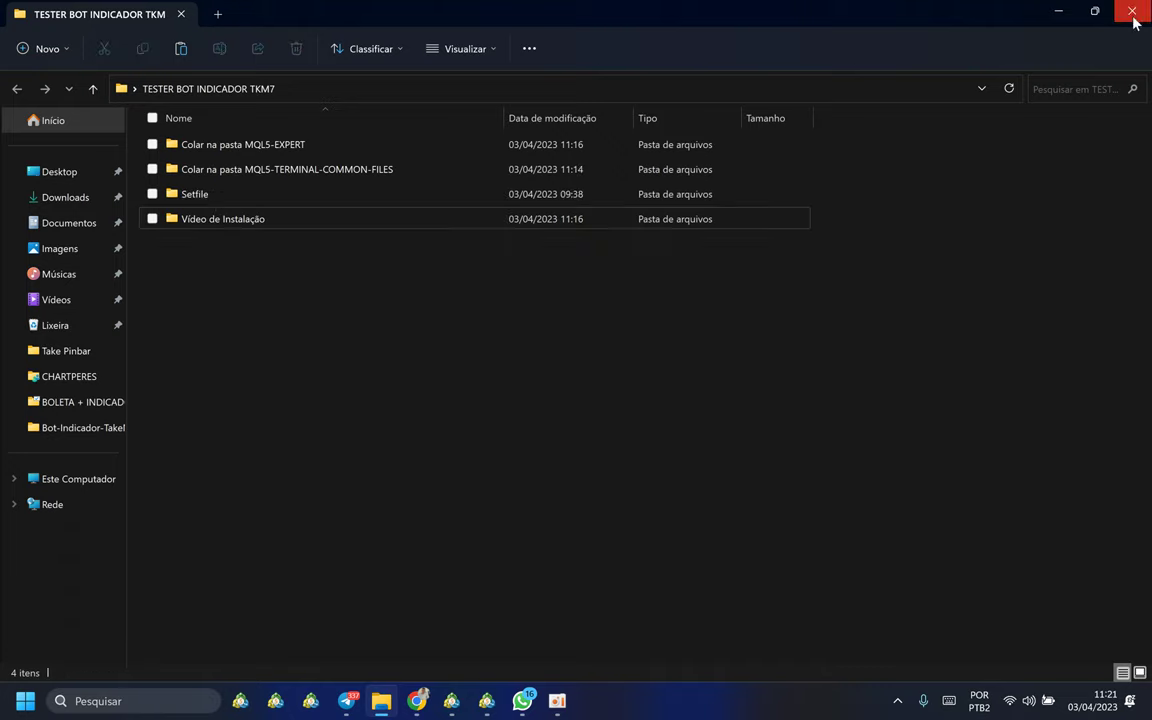
left_click(290, 148)
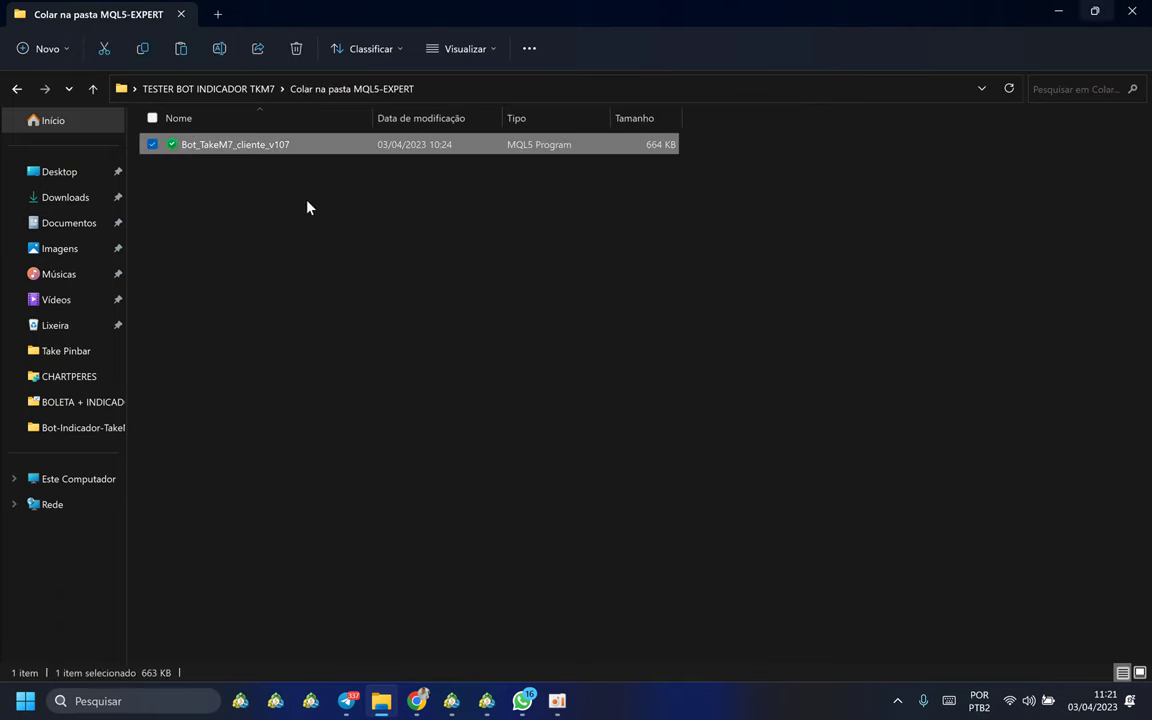
left_click(94, 89)
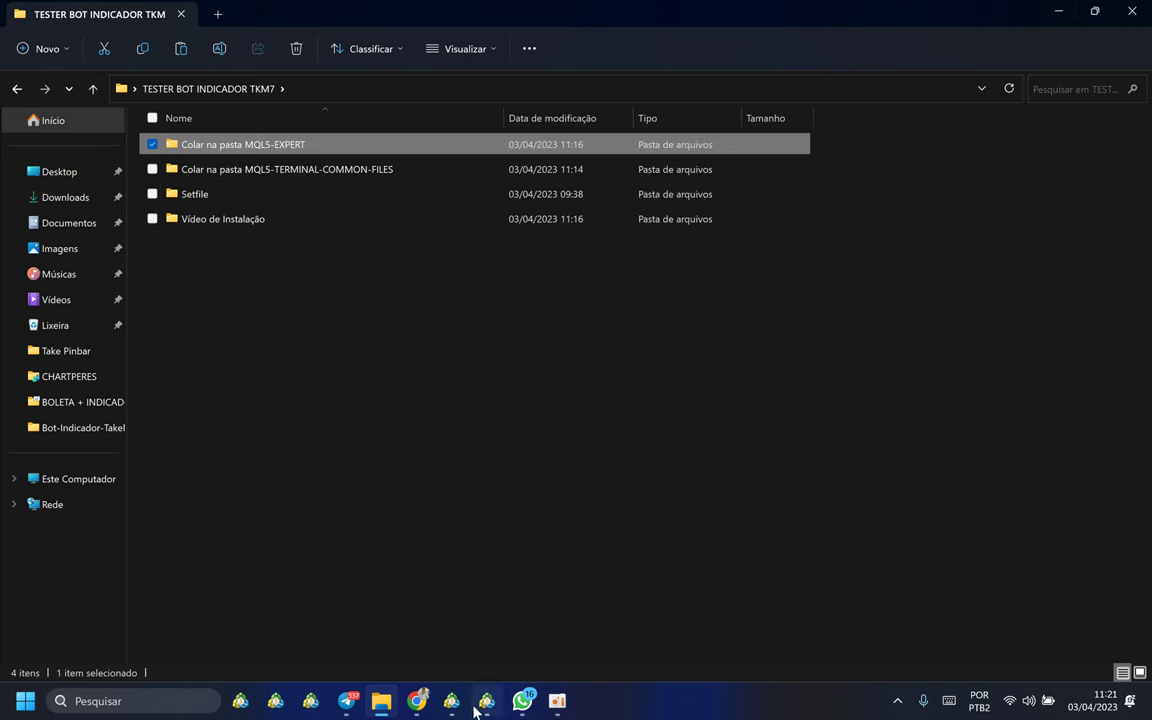
Switch back to MetaTrader 5 and open the terminal's data folder in a maximized window
mouse_move(477, 708)
left_click(438, 638)
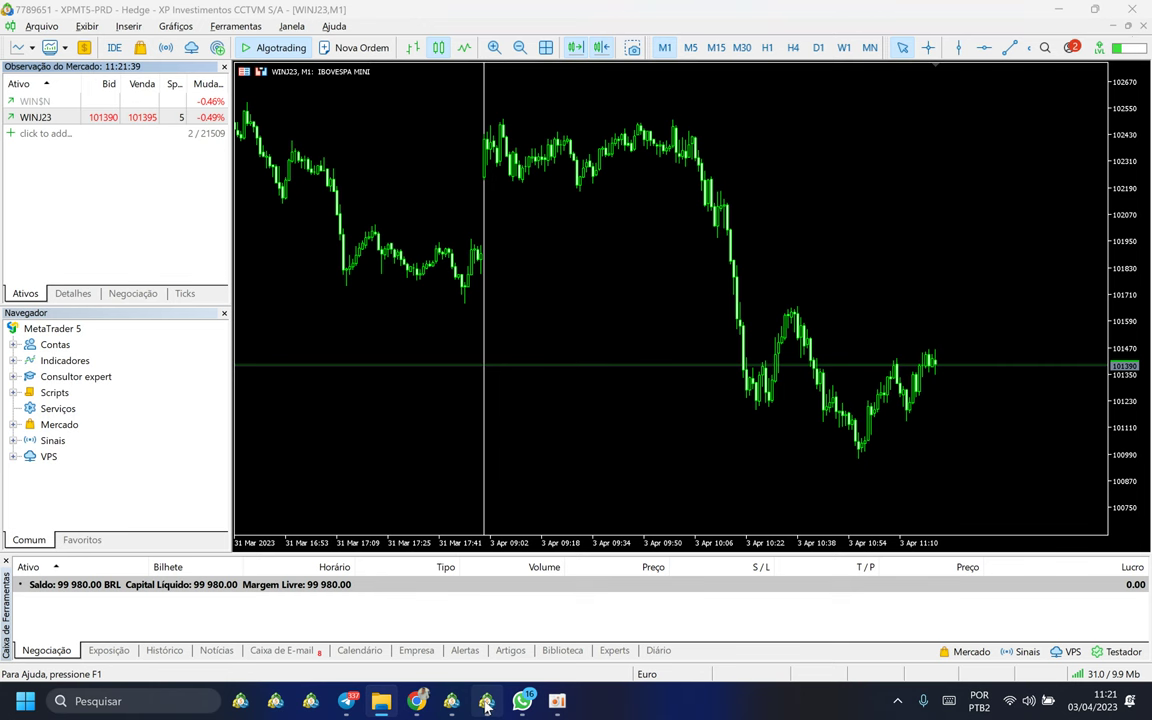
left_click(41, 26)
left_click(100, 164)
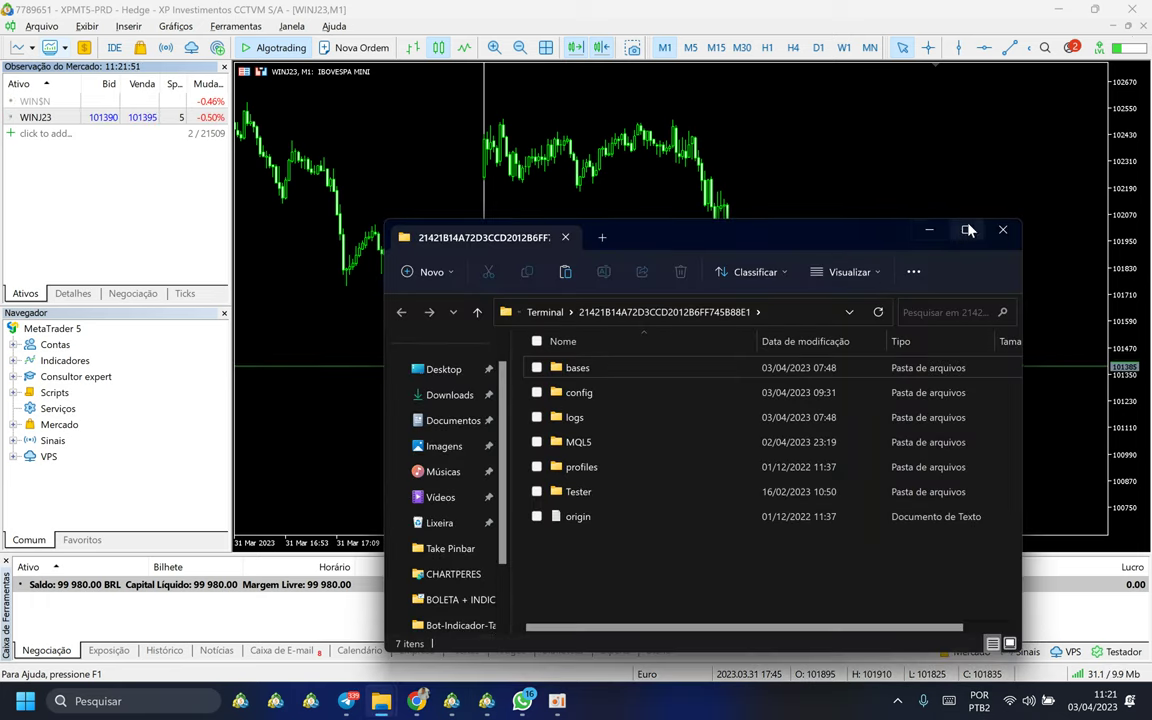
left_click(968, 230)
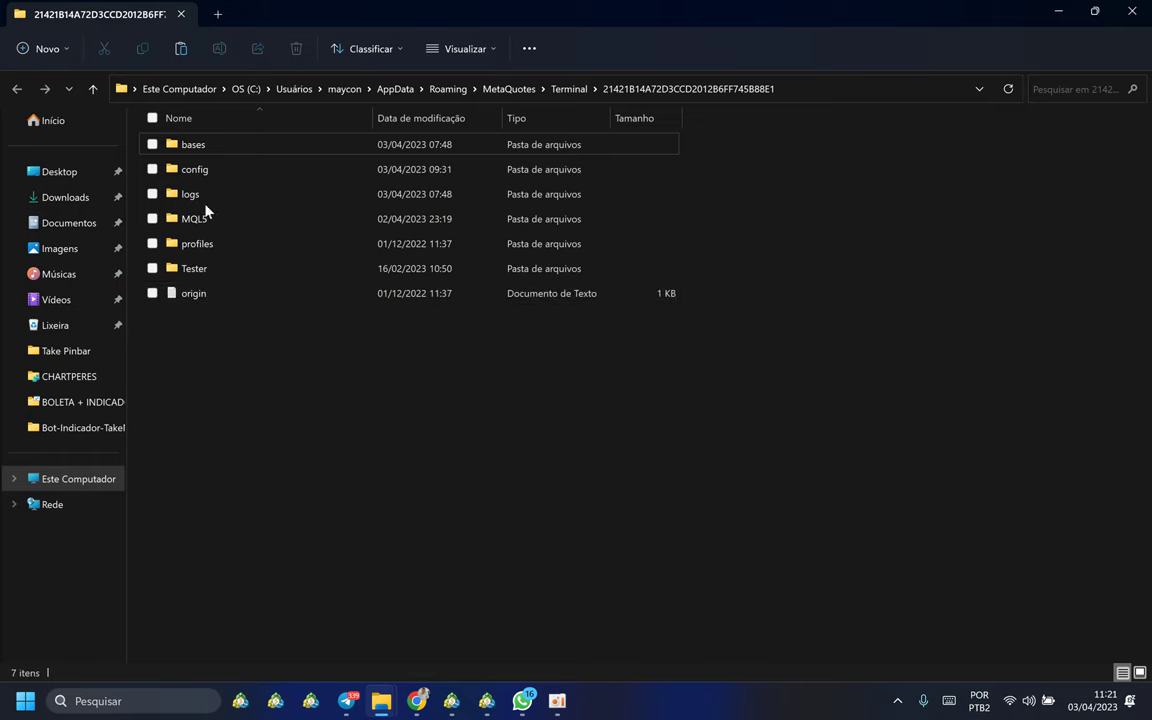
Open the Experts folder inside the data folder's MQL5 folder
double_click(196, 218)
left_click(214, 148)
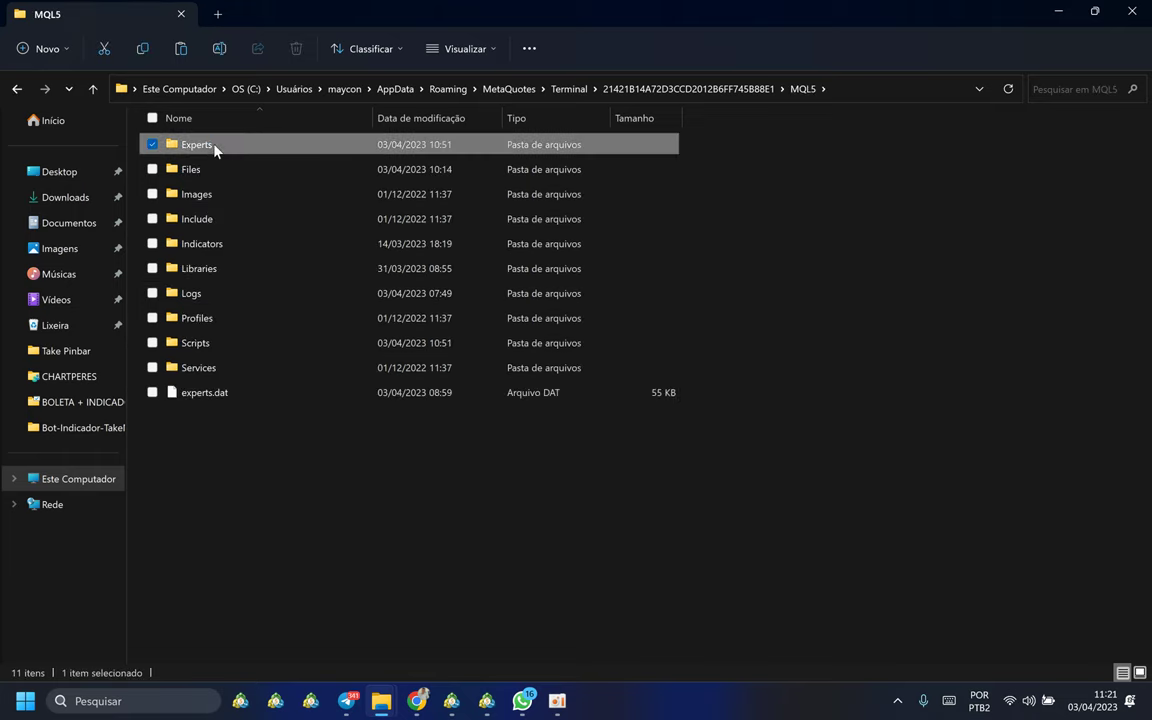
double_click(214, 148)
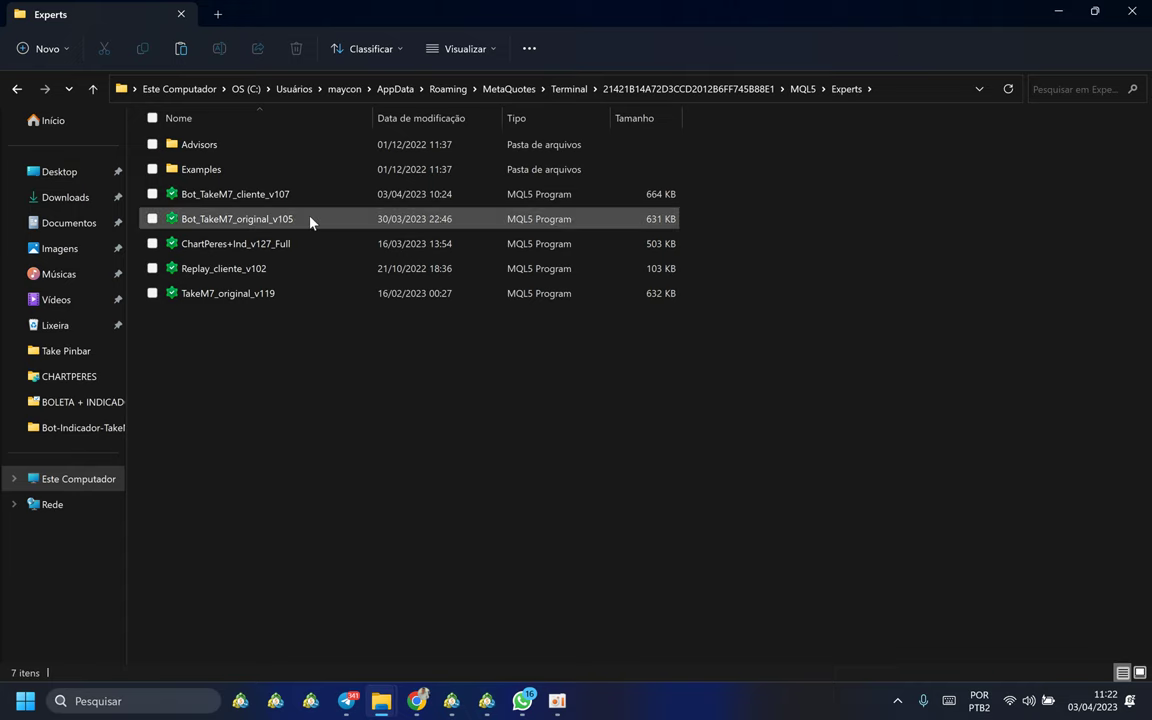
Inspect license_takem7indtk7_0.lic in the "Colar na pasta MQL5-TERMINAL-COMMON-FILES" folder of the bot package, and minimize that window
mouse_move(395, 705)
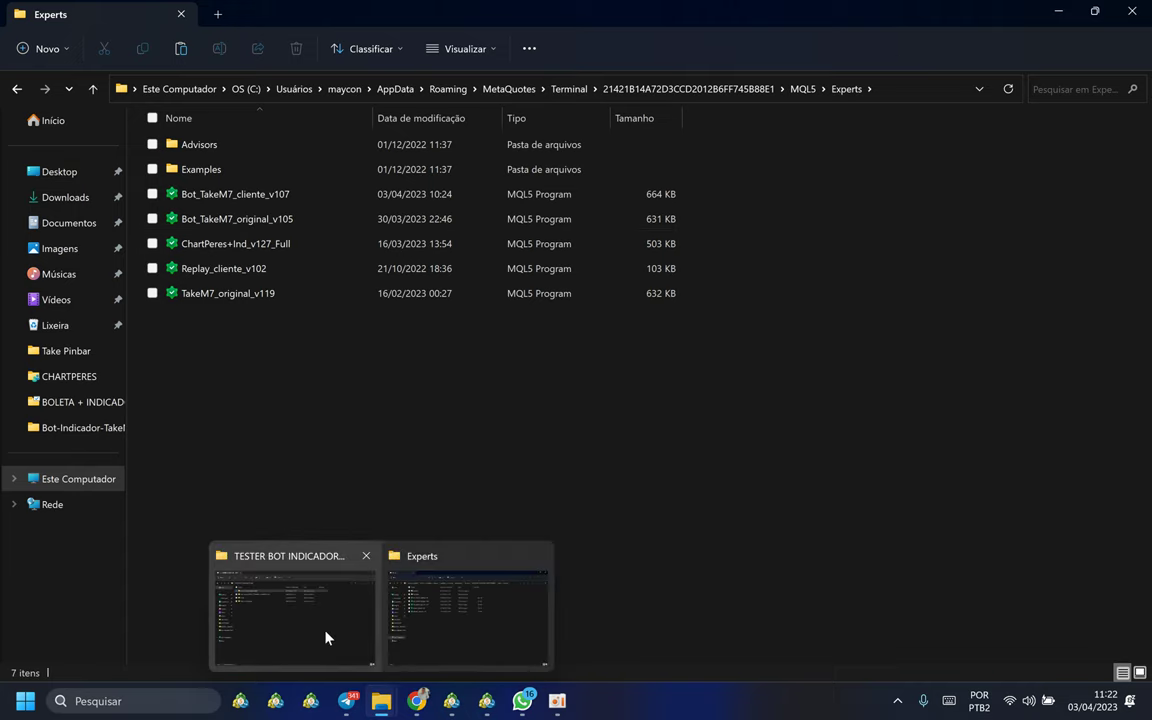
left_click(321, 600)
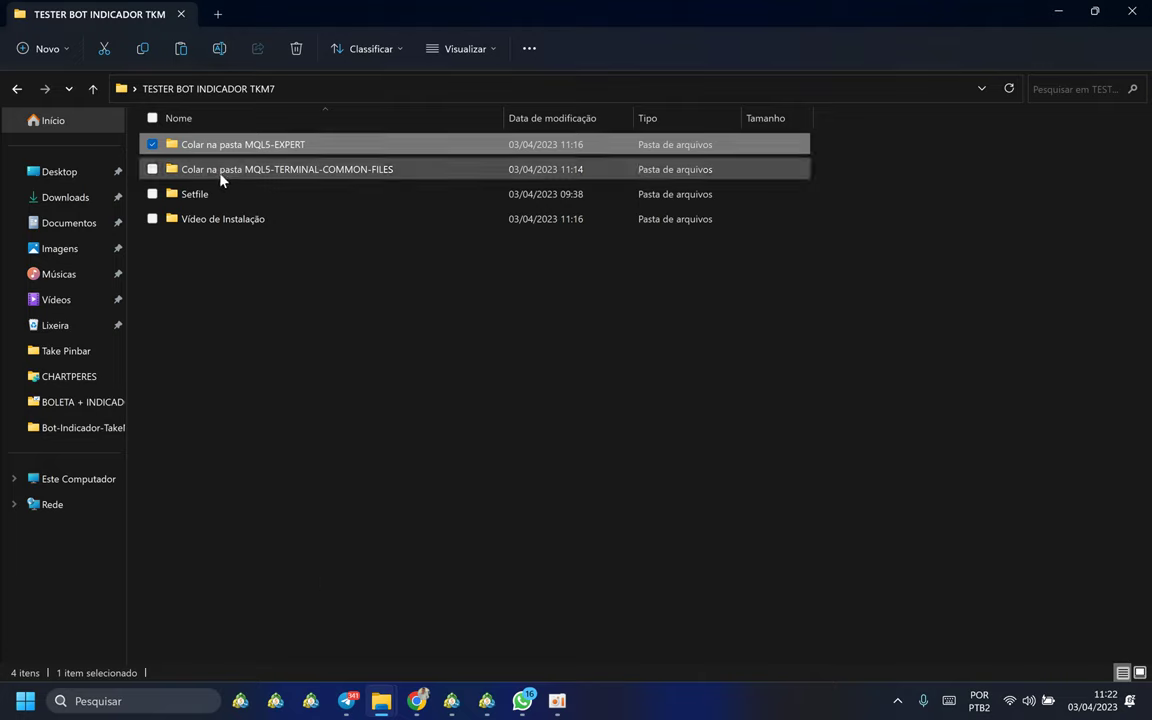
double_click(255, 166)
left_click(198, 148)
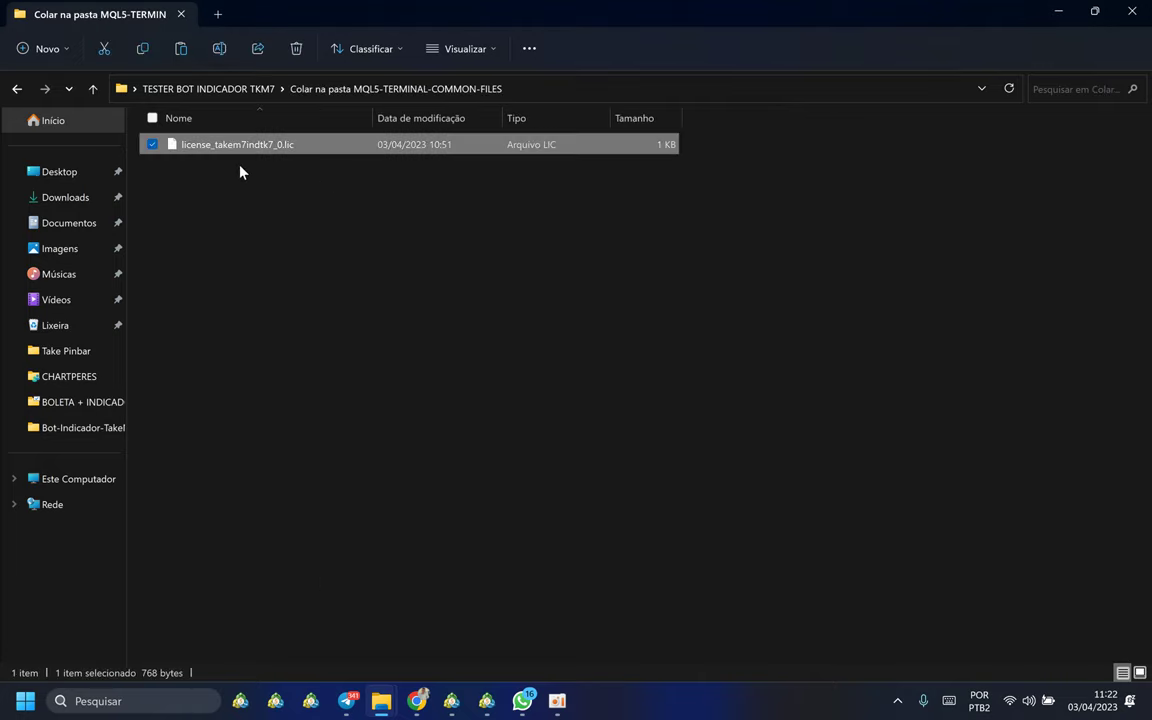
left_click(1061, 12)
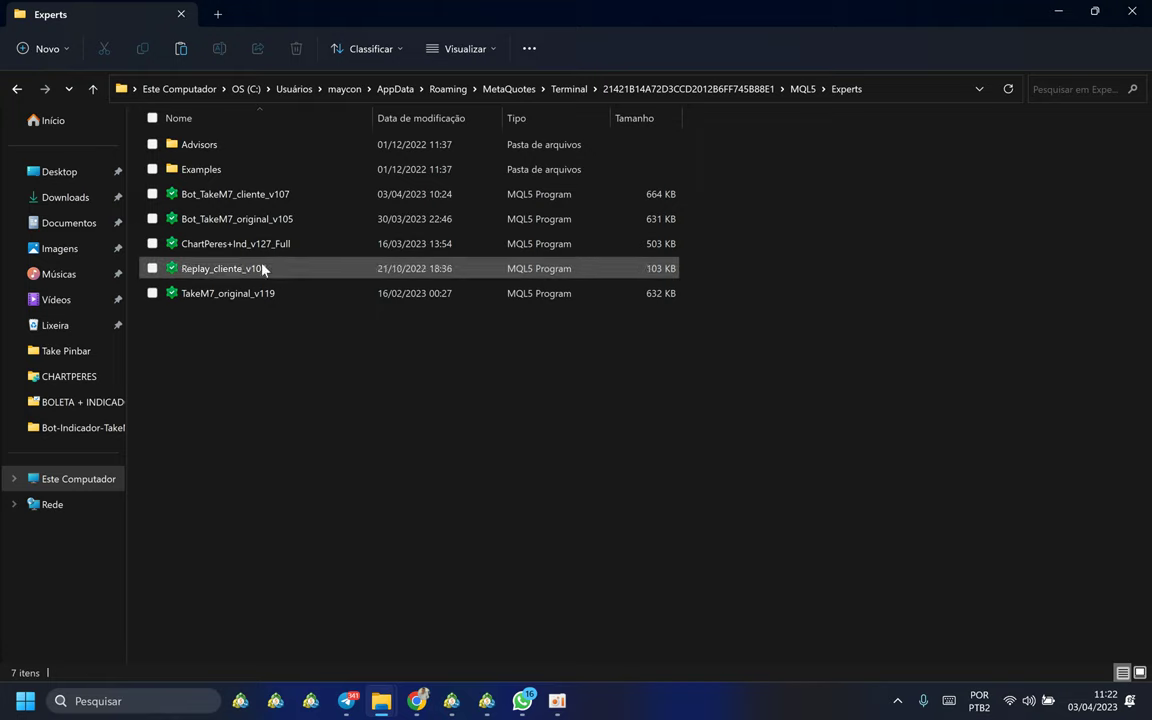
Go up from Experts to the Terminal folder and open its Common folder
left_click(569, 89)
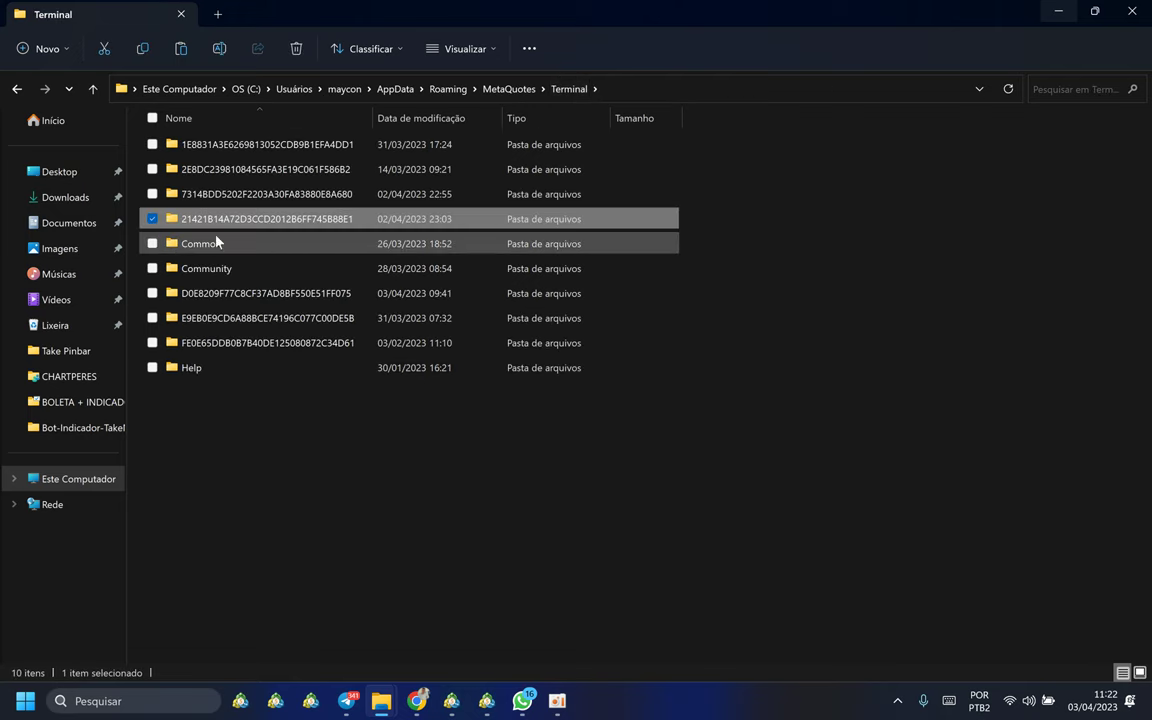
left_click(185, 246)
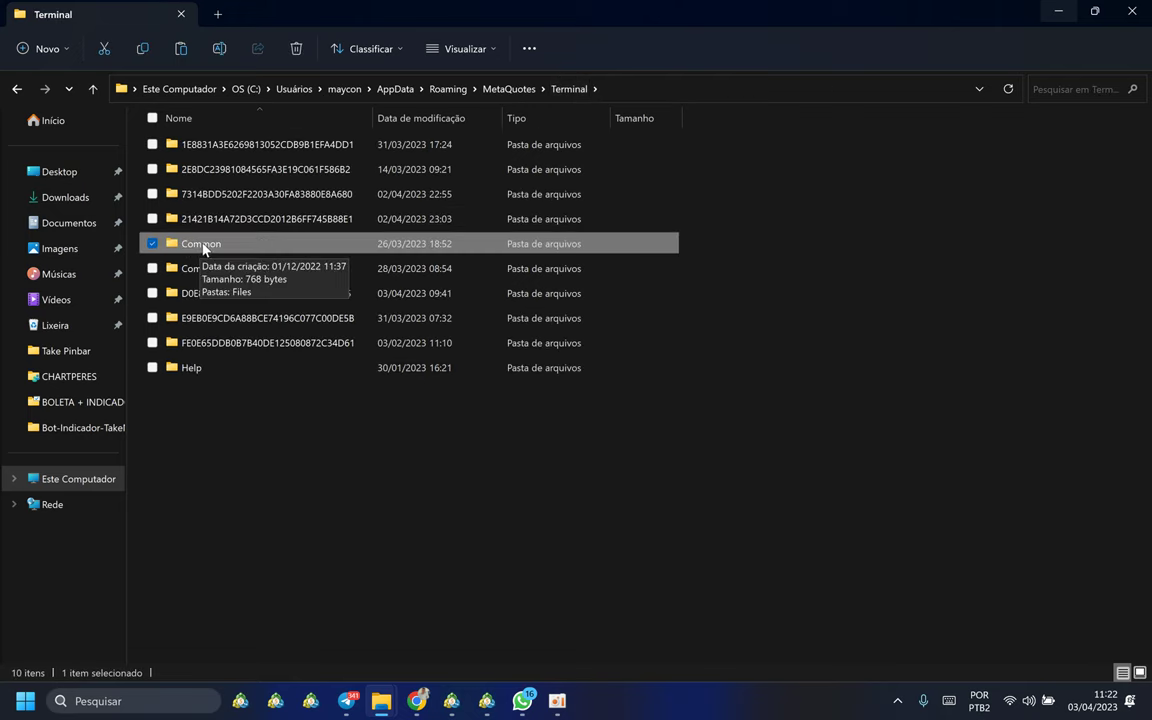
double_click(200, 246)
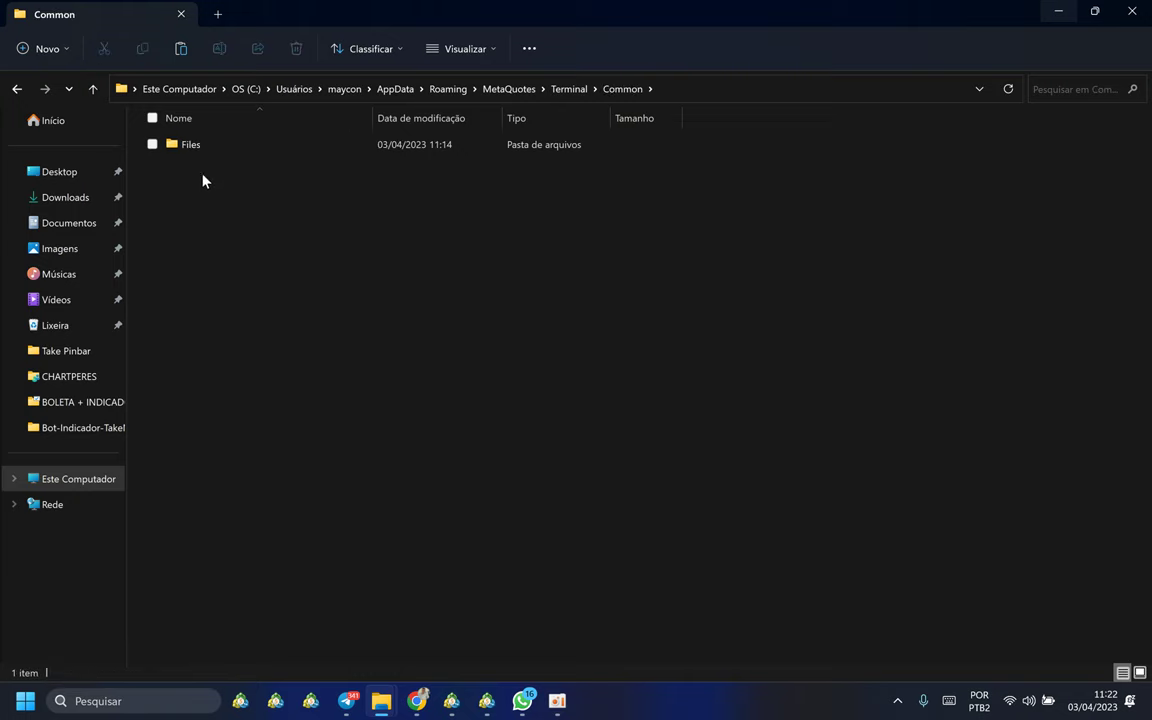
left_click(194, 147)
left_click(183, 214)
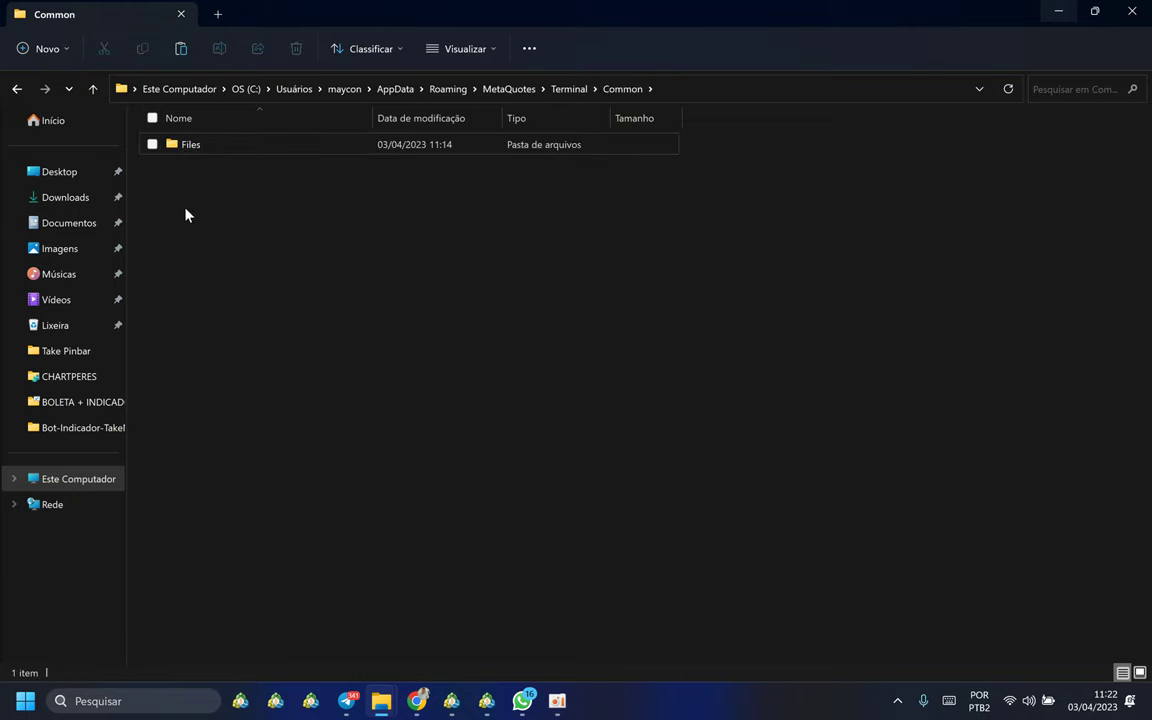
Try to create a new folder named Files inside Common, decline merging it with the existing one, and delete the new folder
right_click(243, 241)
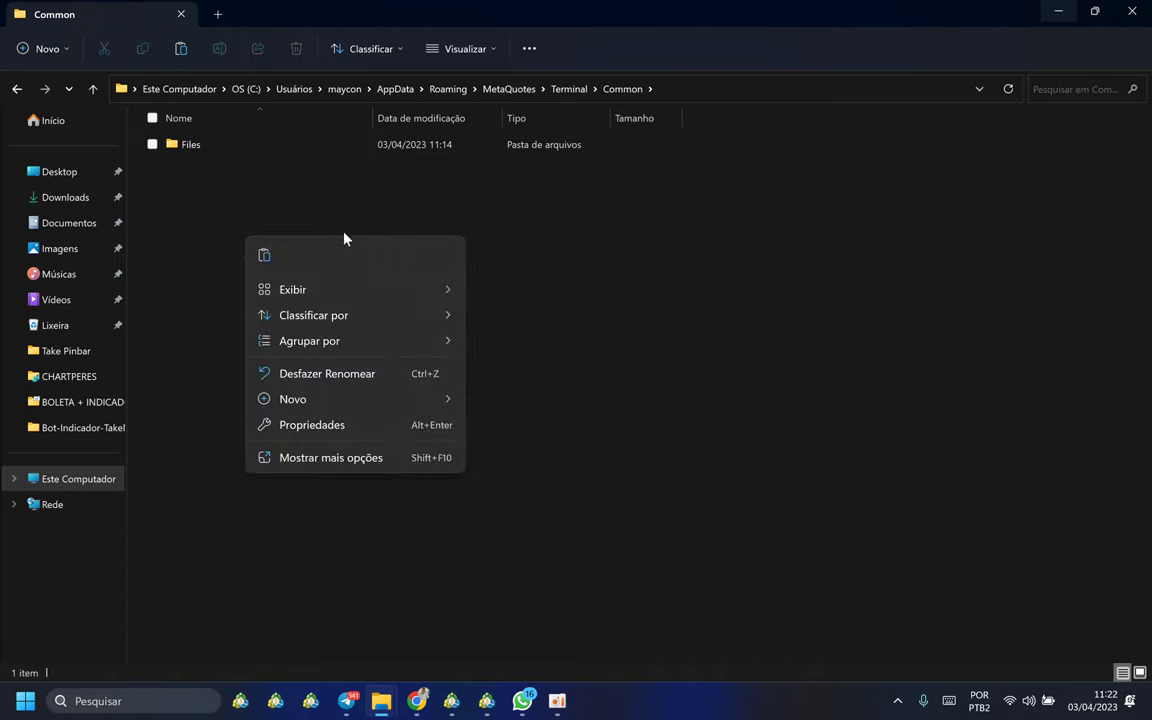
mouse_move(419, 400)
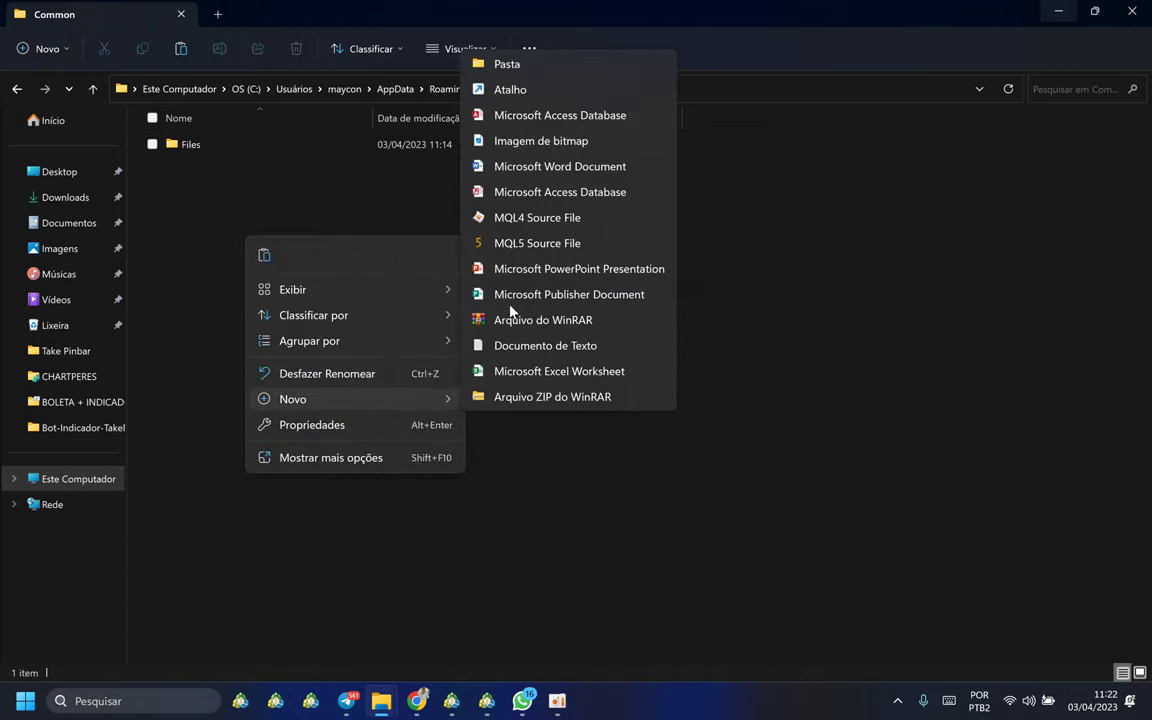
left_click(522, 64)
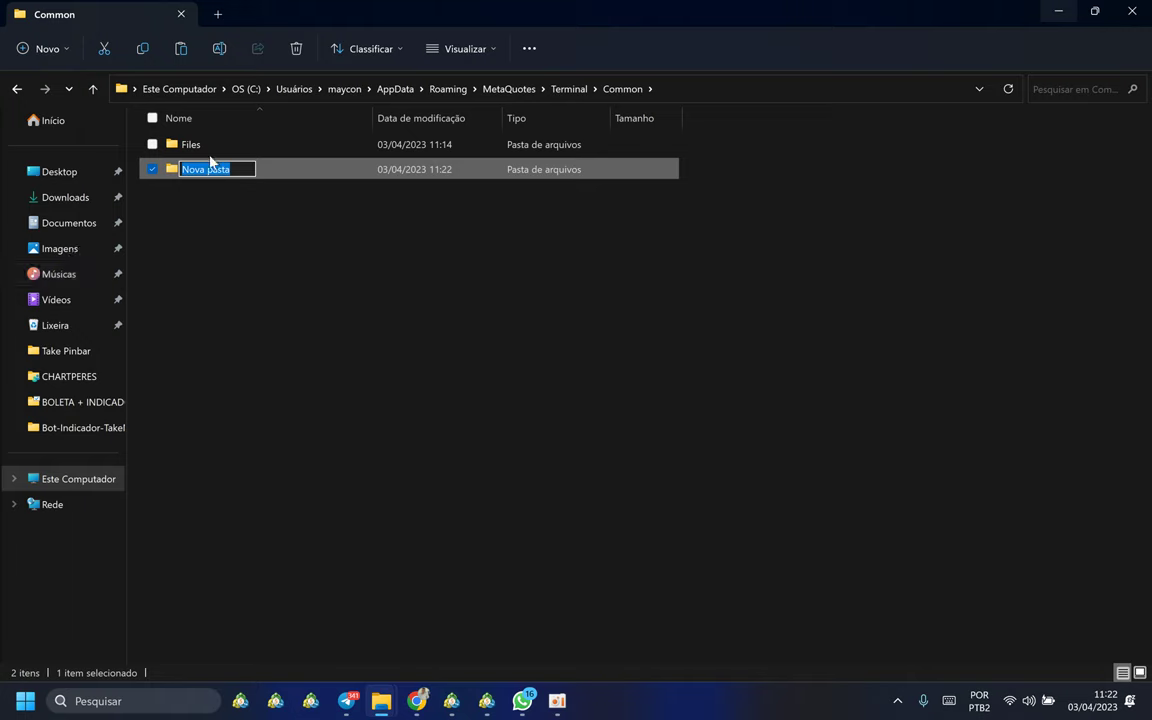
type("Files")
key("Return")
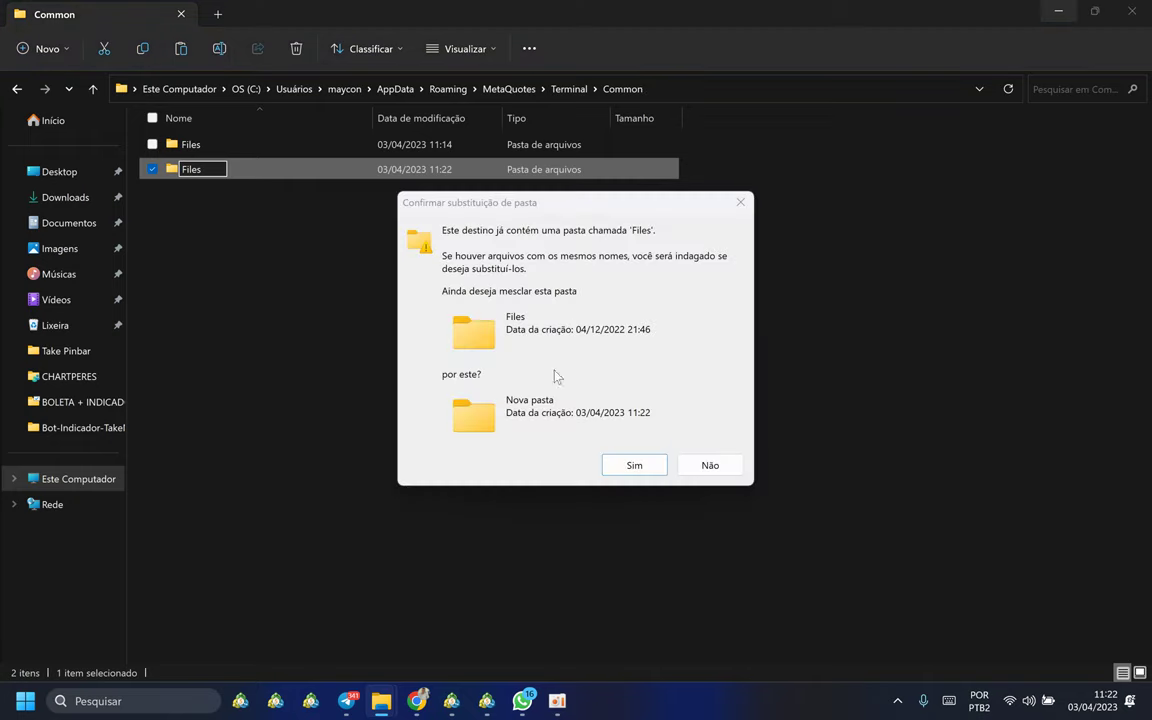
left_click(708, 465)
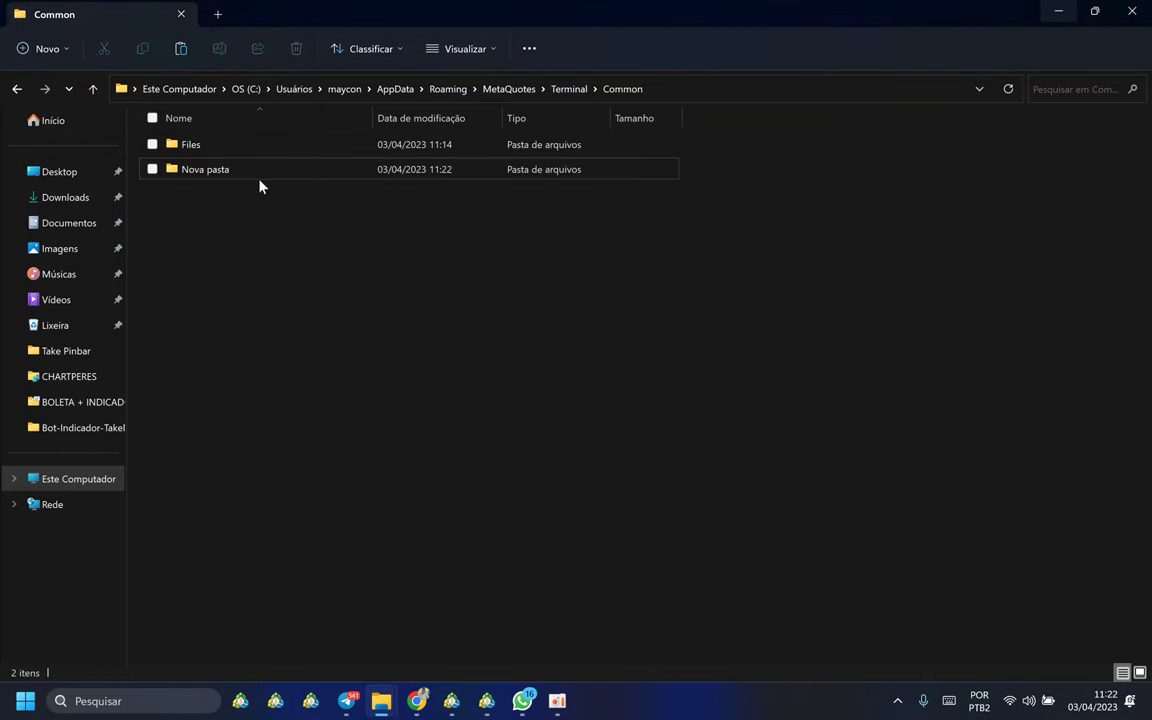
left_click(258, 175)
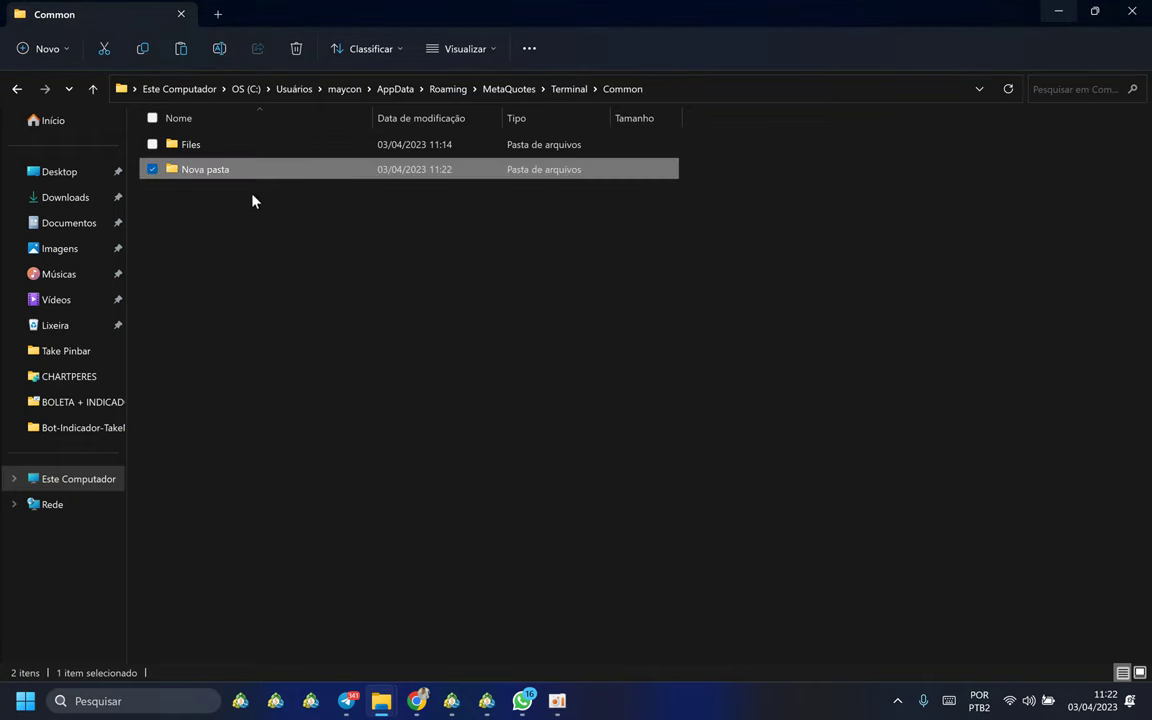
key("Delete")
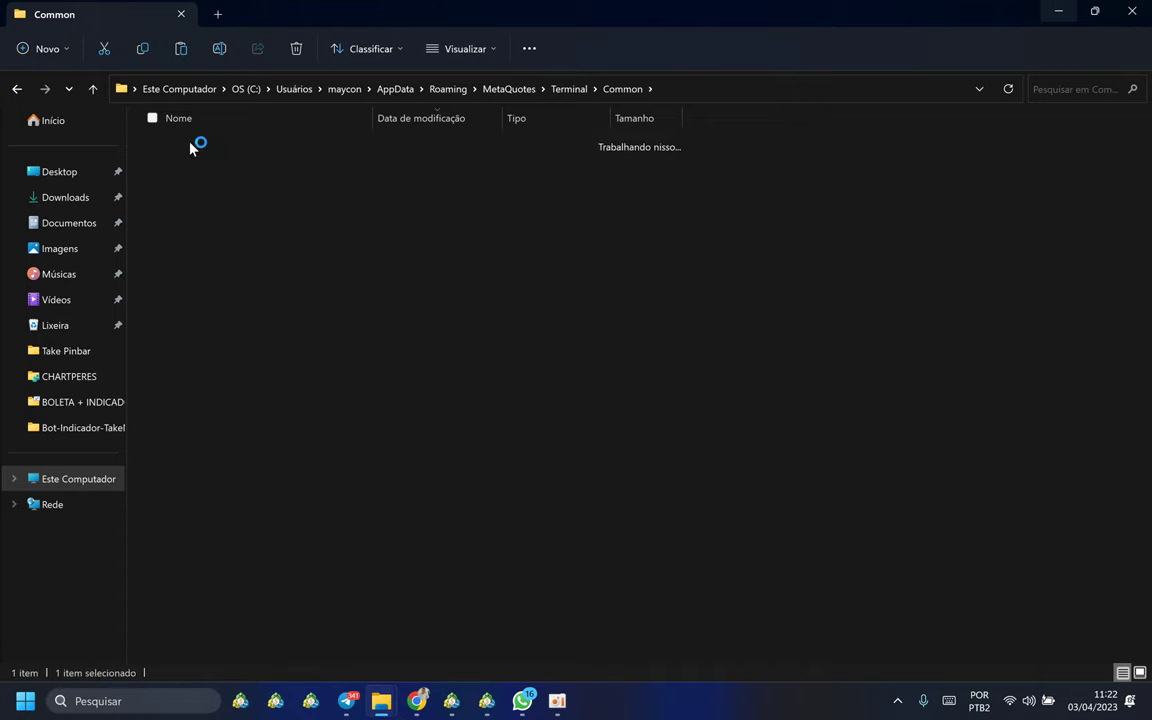
Check license_takem7indtk7_0.lic inside Common's Files folder and close the folder window to return to MetaTrader 5
left_click(254, 147)
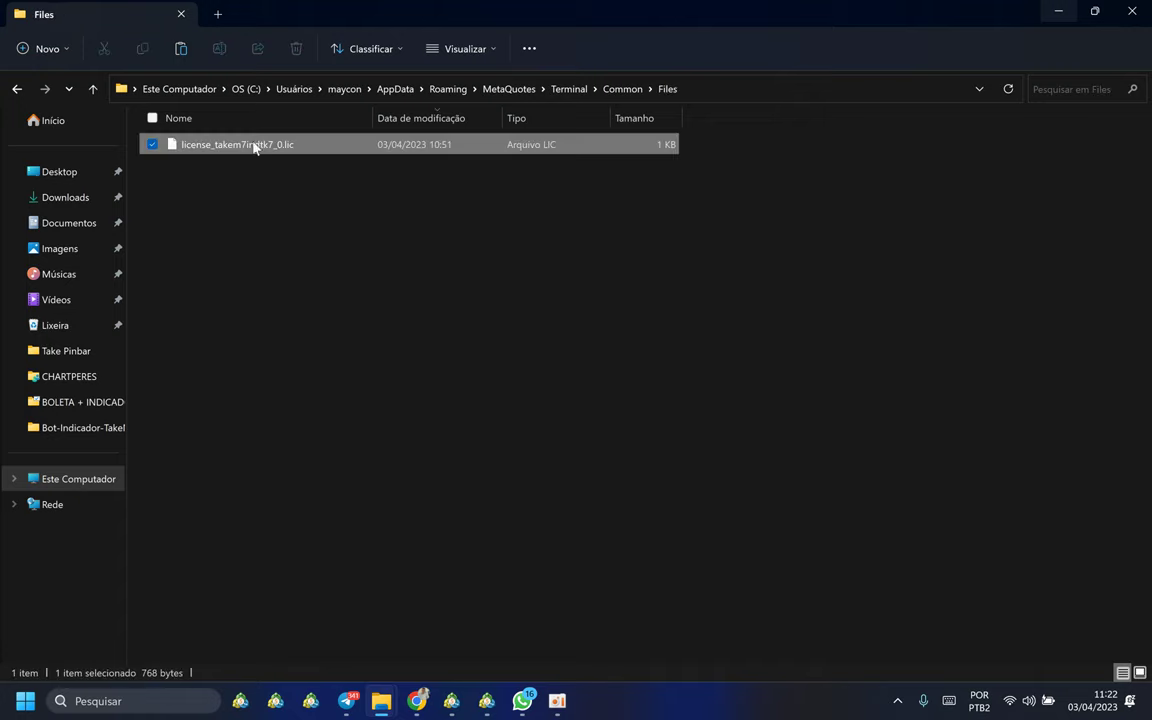
left_click(283, 240)
left_click(1133, 12)
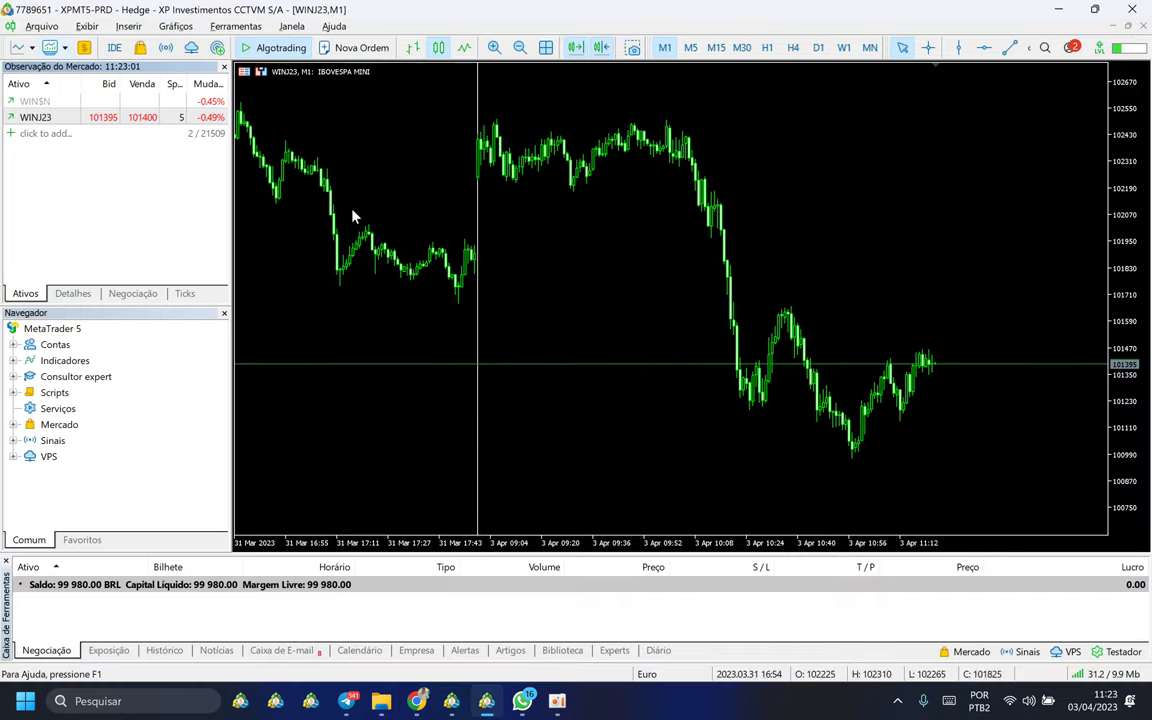
Refresh the Consultor expert list in the Navigator and expand it to show the installed experts
left_click(76, 379)
right_click(76, 382)
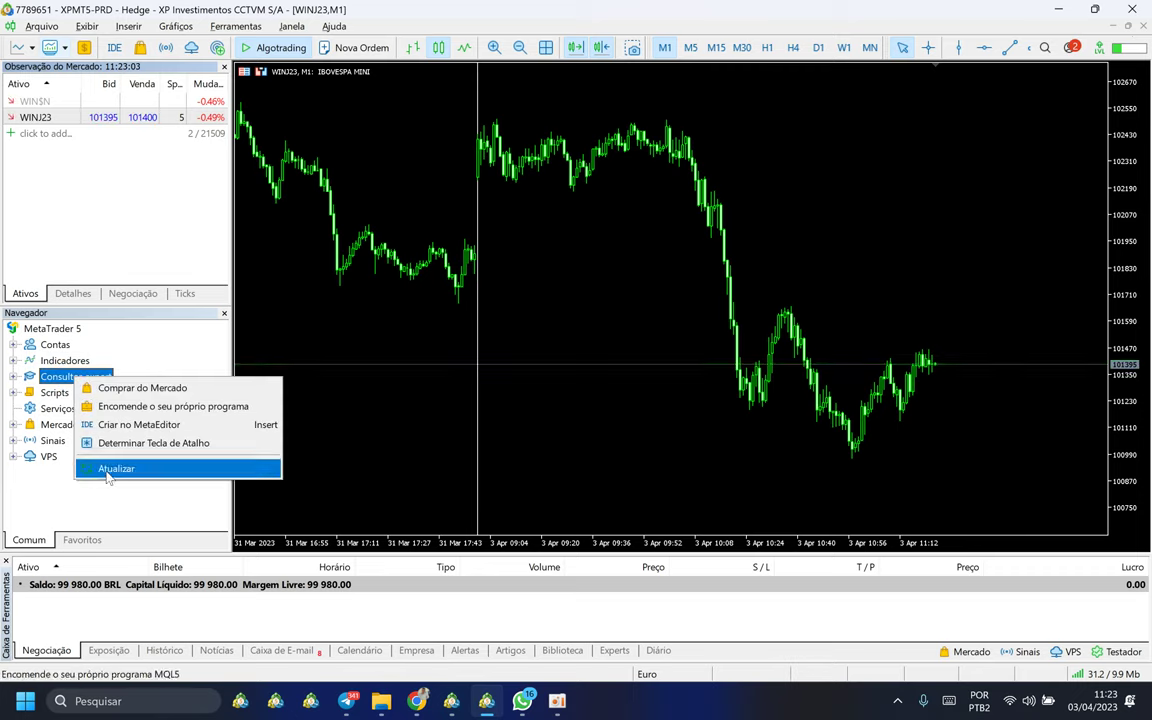
left_click(108, 468)
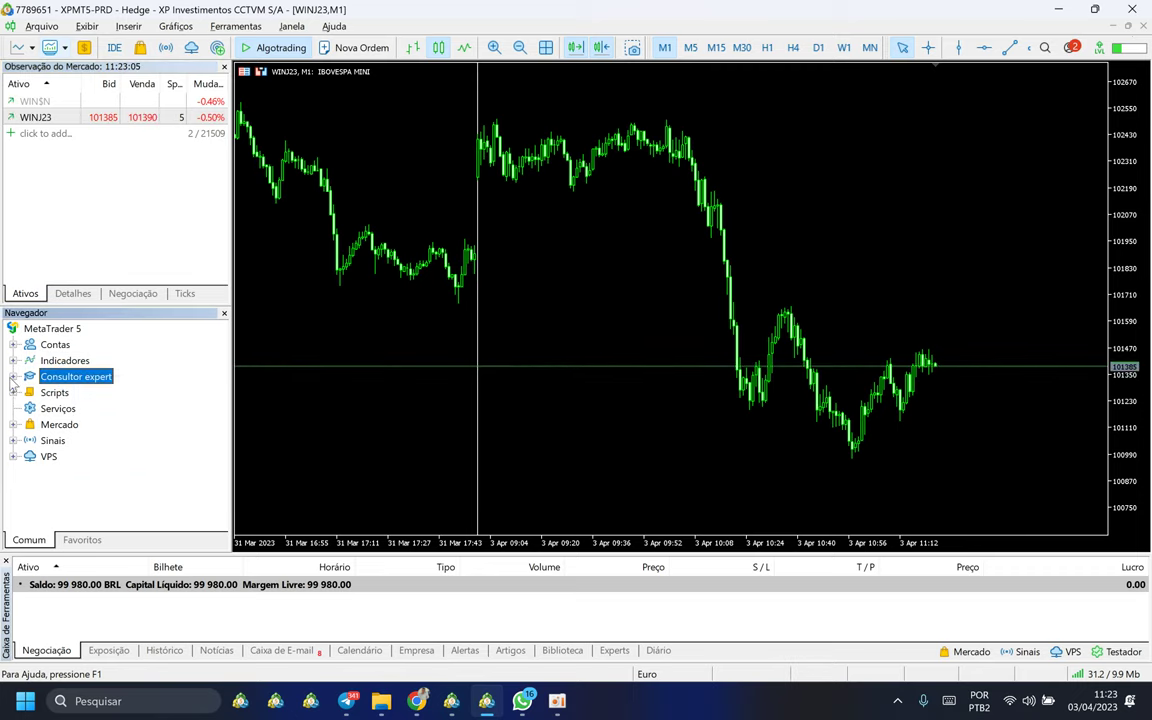
left_click(362, 381)
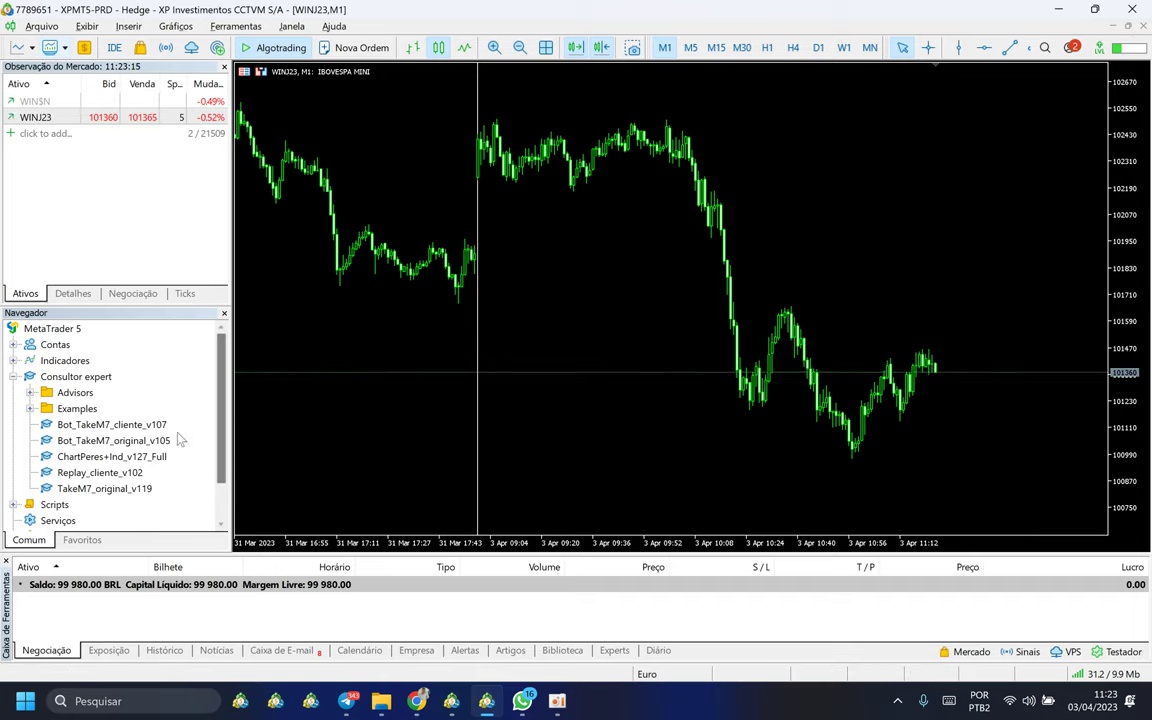
Switch Algotrading off for the terminal
left_click(268, 48)
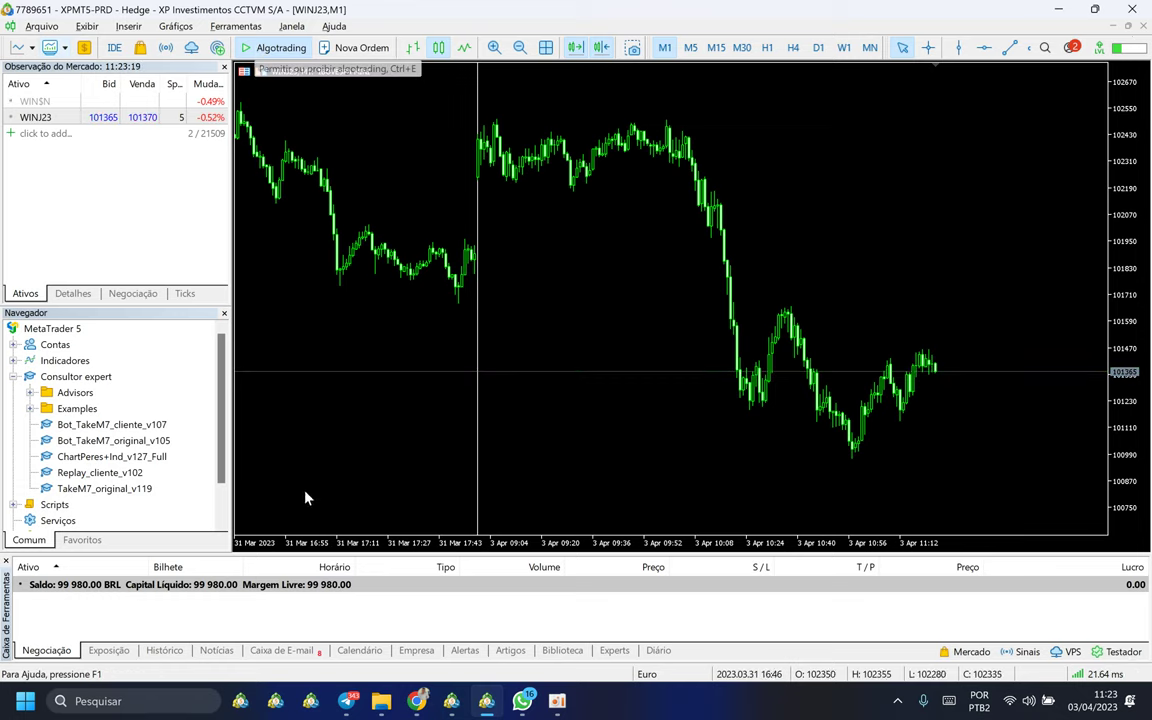
left_click(250, 48)
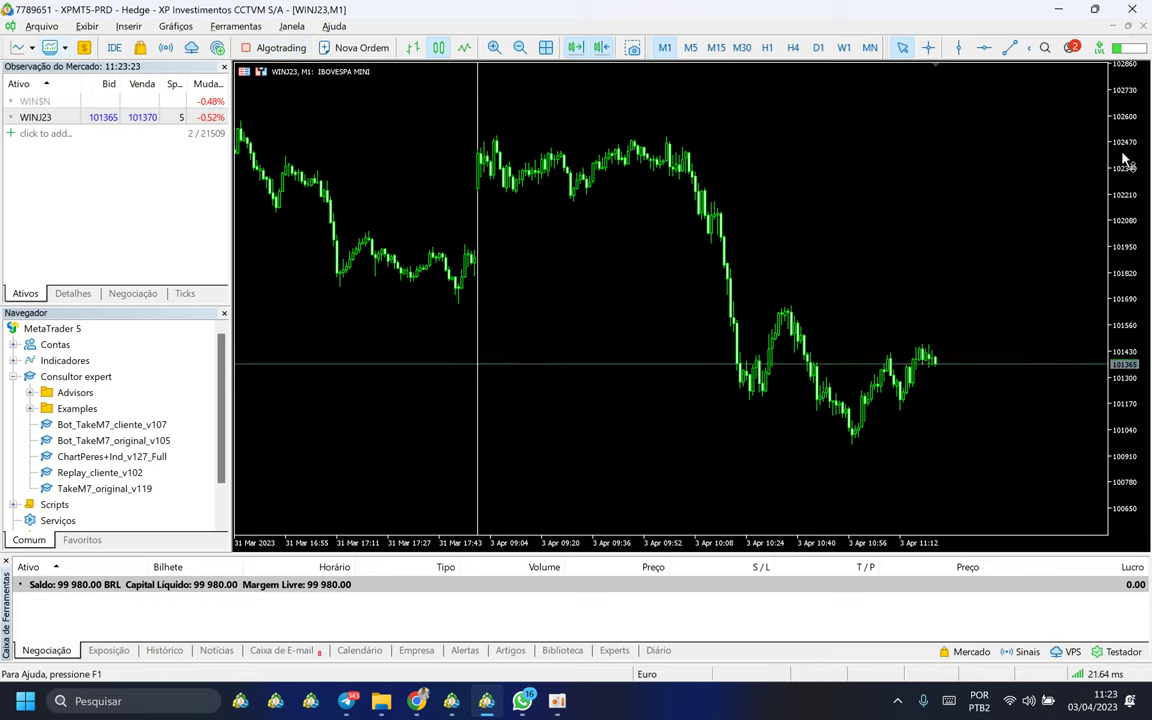
left_click(246, 48)
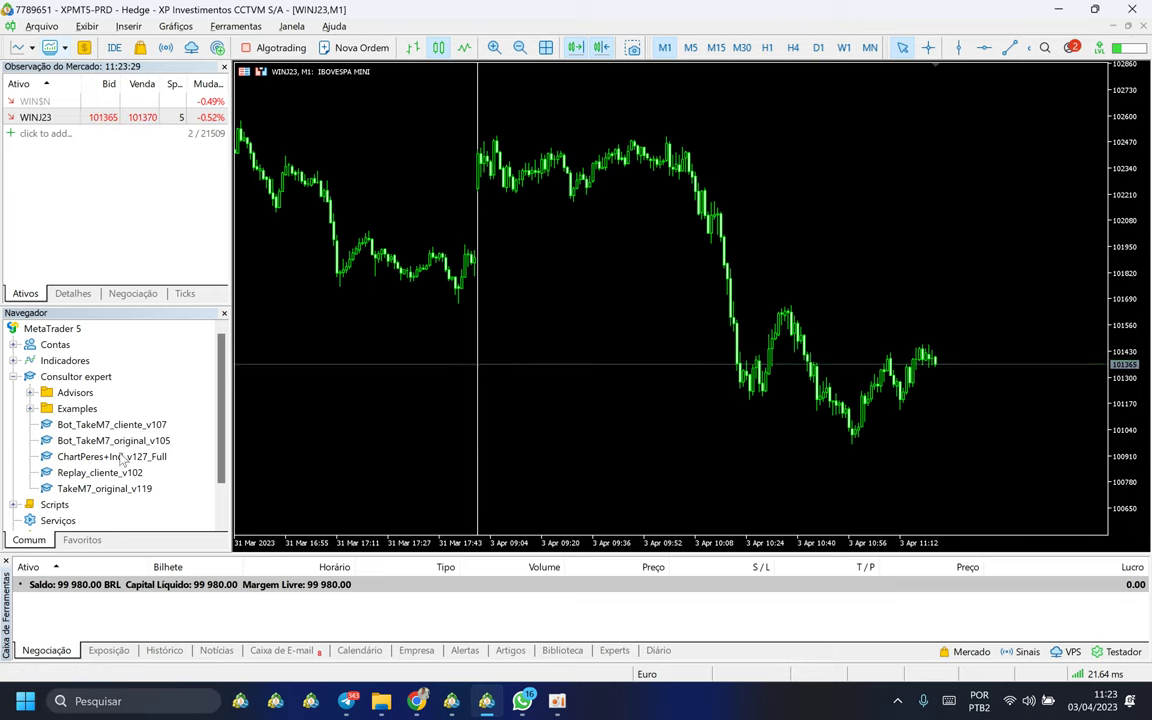
Examine the Bot_TakeM7_original_v105 expert in the Navigator and the WINJ23 and WIN$N symbols in the market watch
left_click(72, 441)
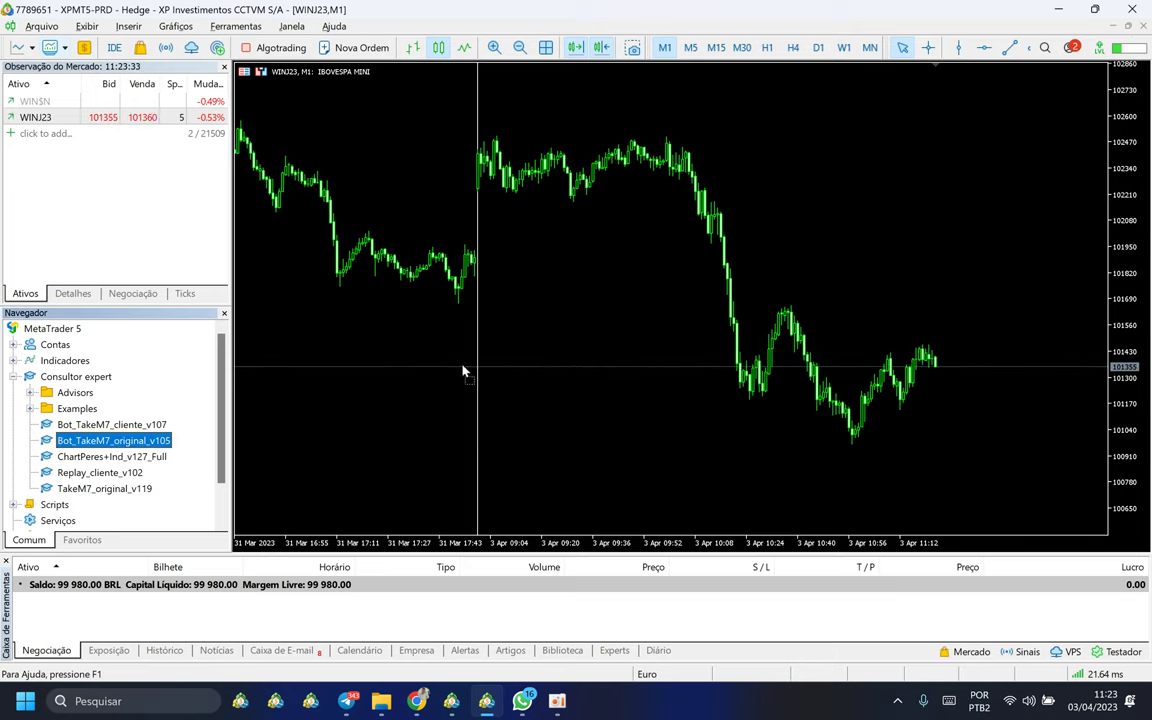
left_click(88, 268)
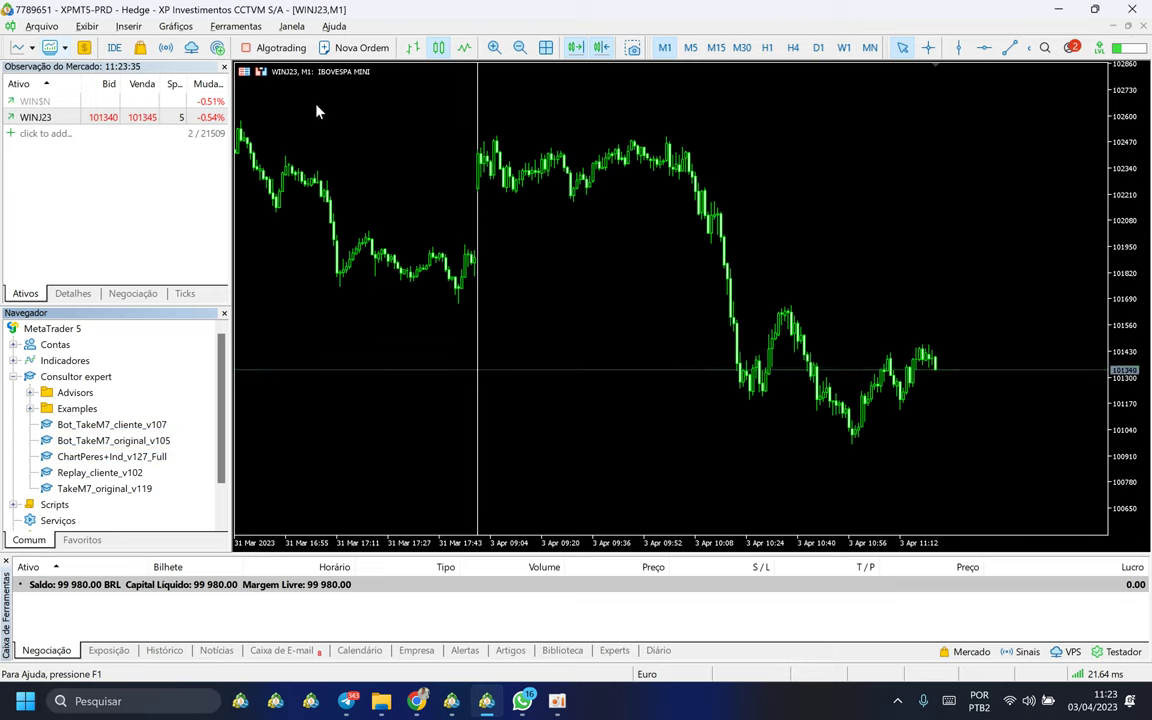
left_click(30, 117)
left_click(19, 112)
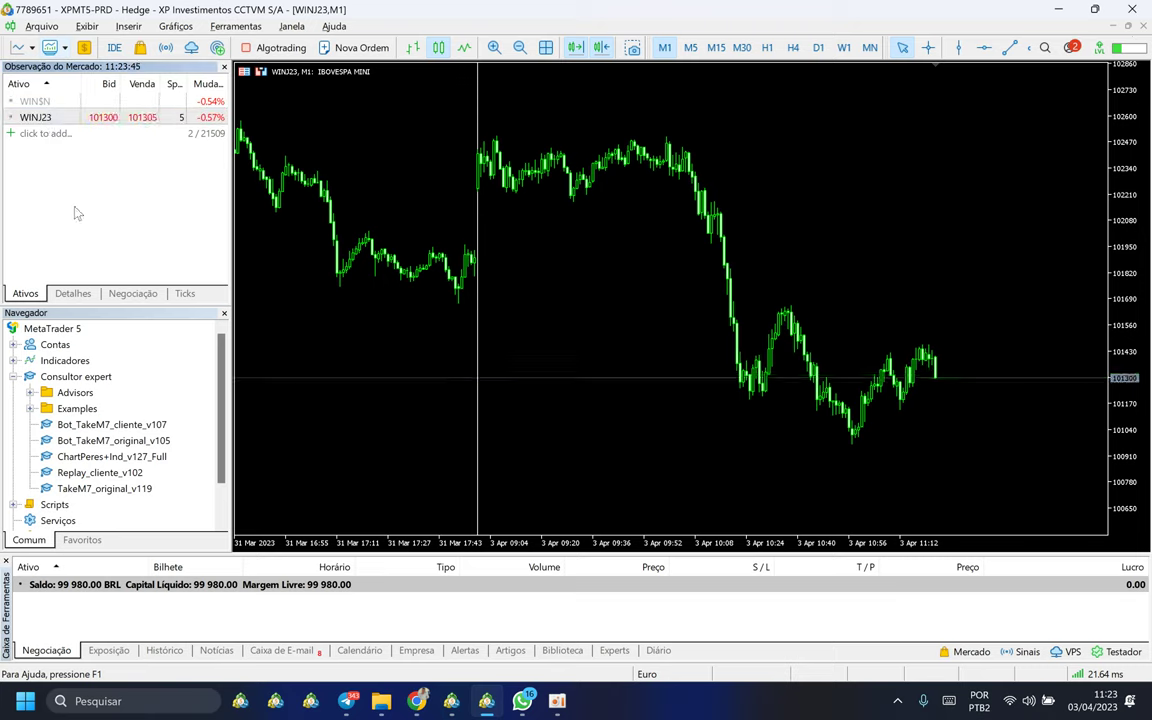
left_click(35, 102)
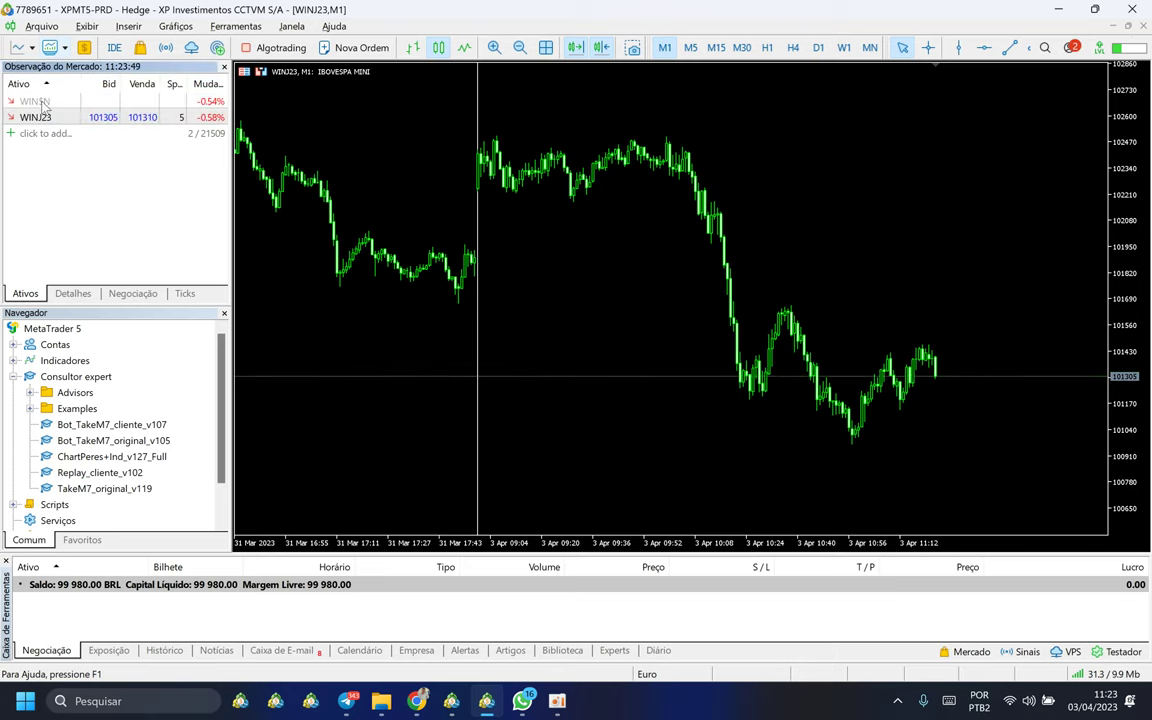
left_click(48, 105)
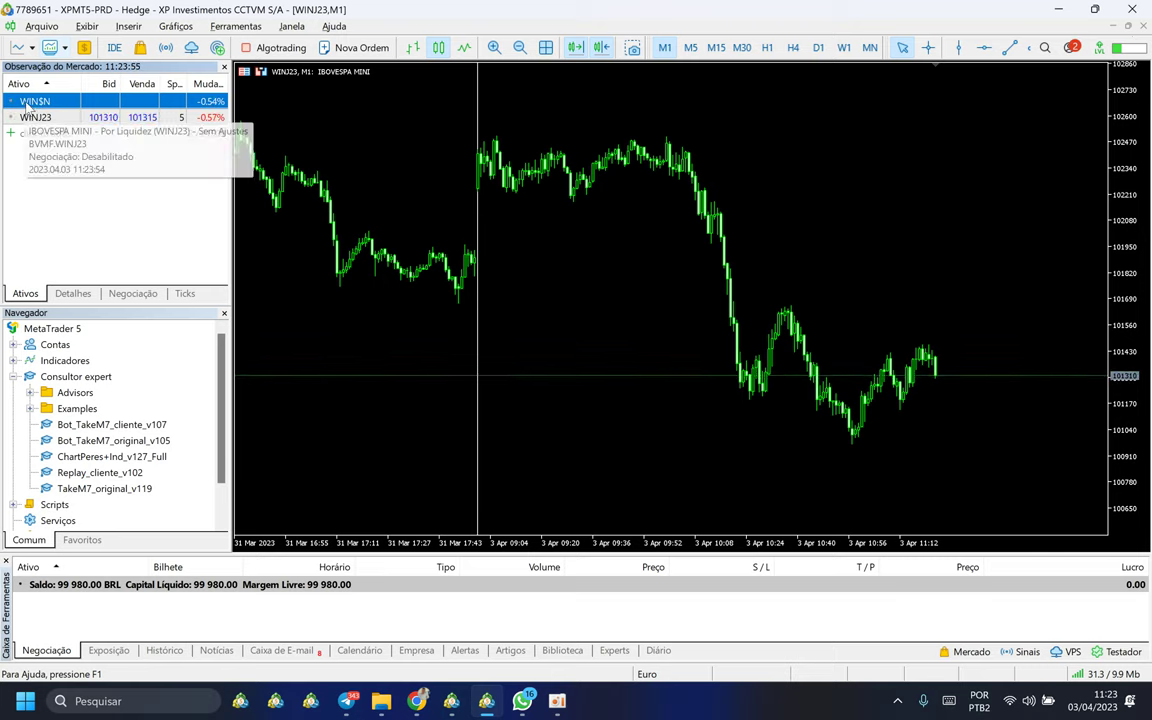
Search for "win" among the symbols that can be added to the market watch and pick WIN$N
left_click(39, 132)
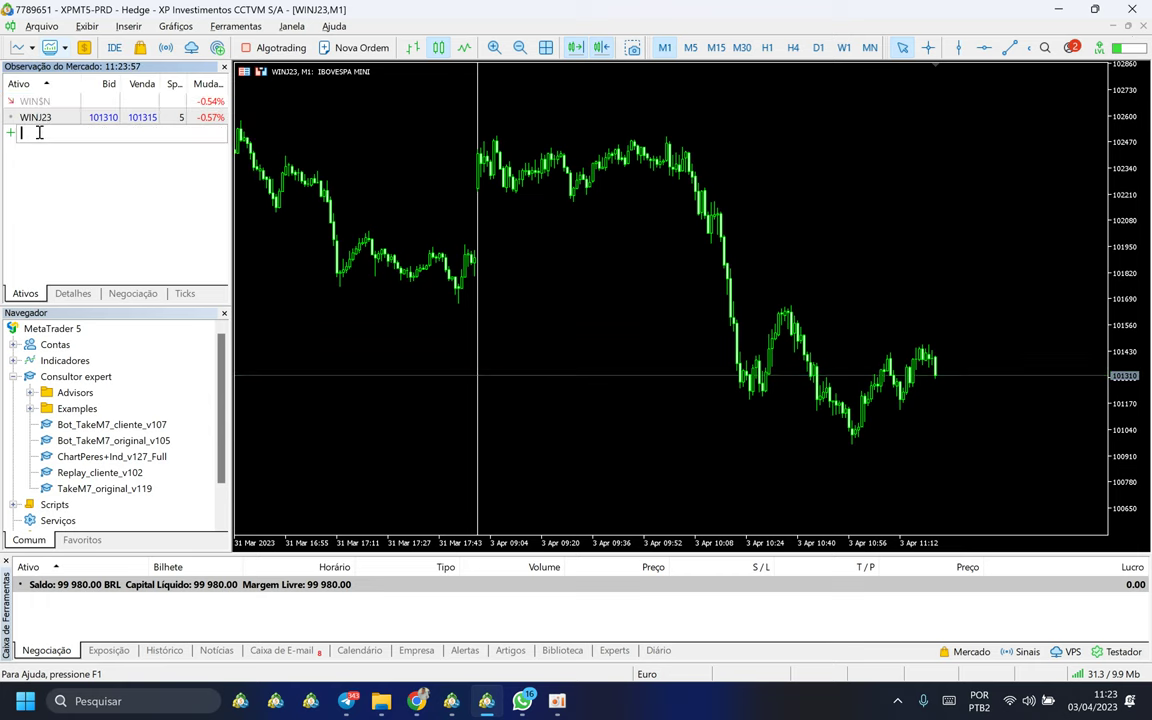
type("win")
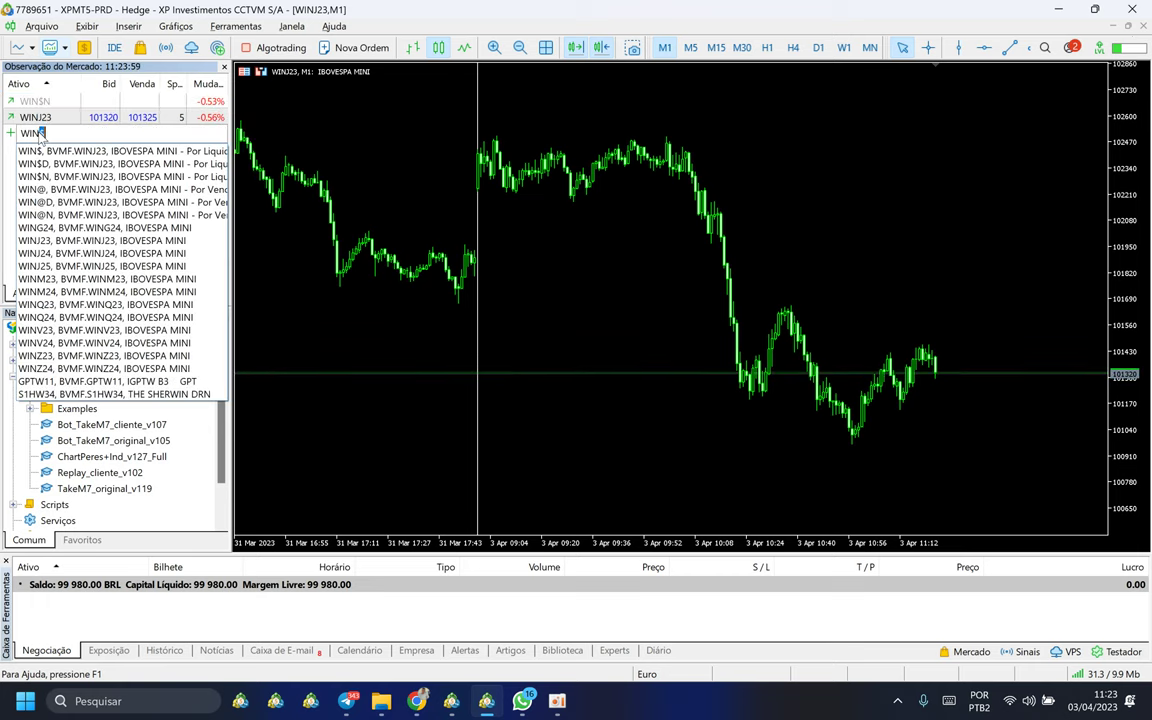
left_click(45, 180)
left_click(40, 118)
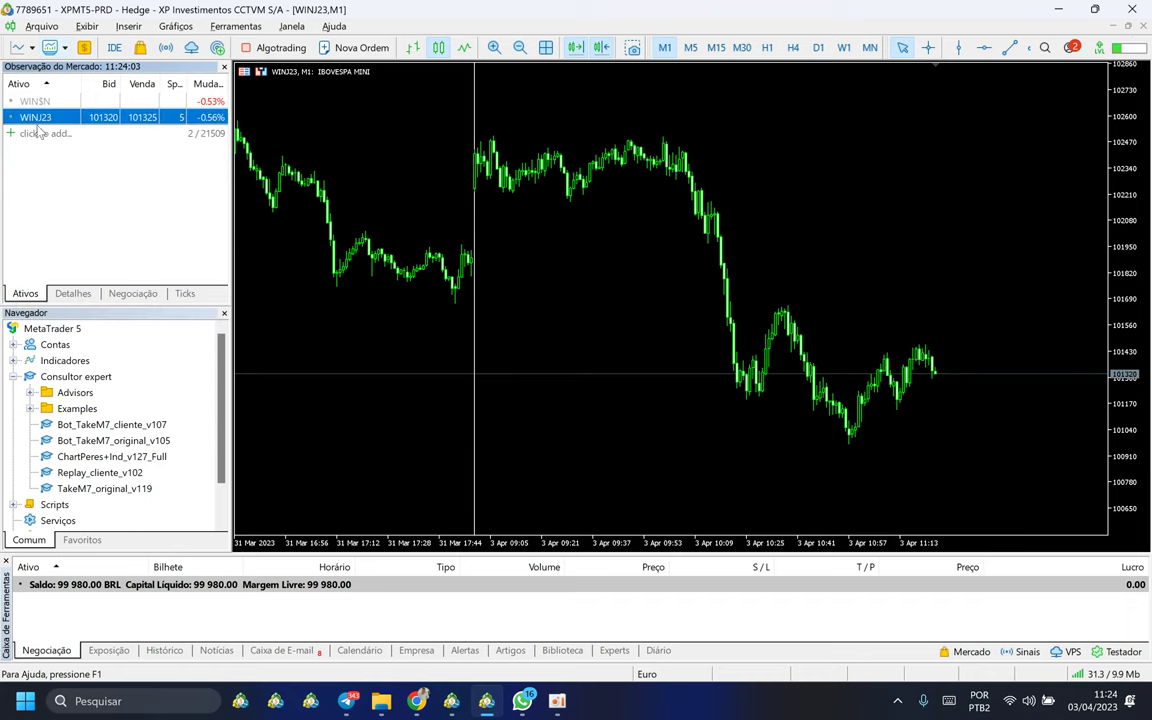
left_click(133, 178)
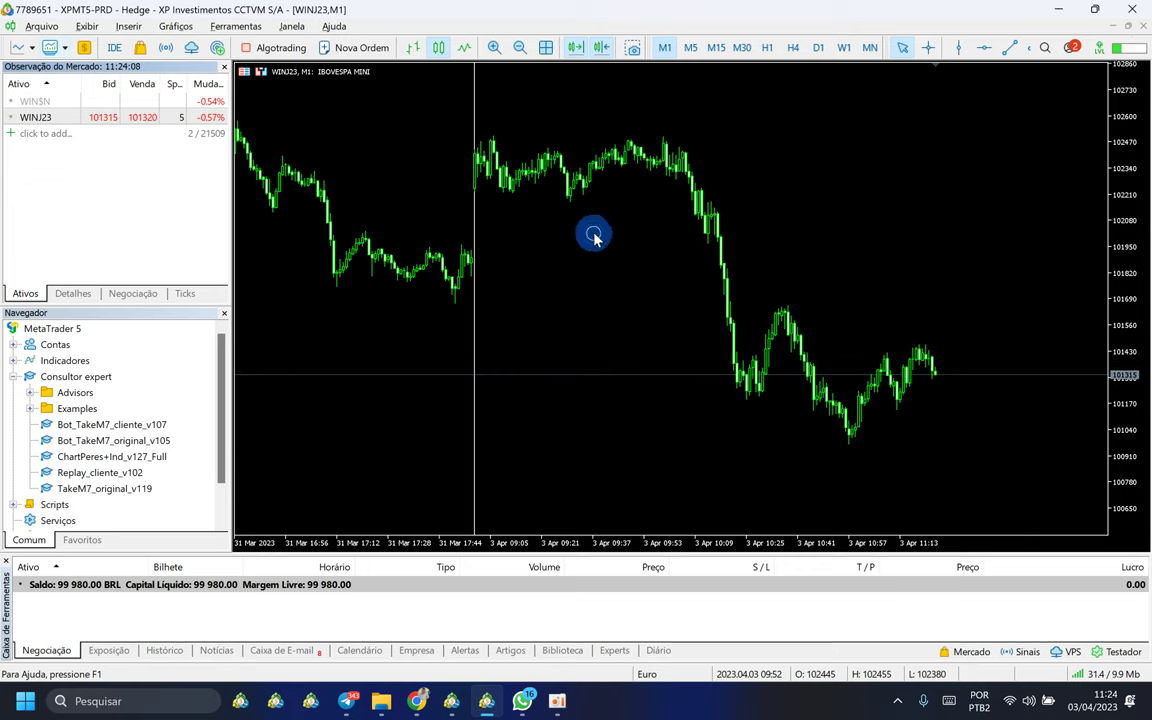
Open a new chart window for WINJ23 and set its timeframe to M1
right_click(33, 119)
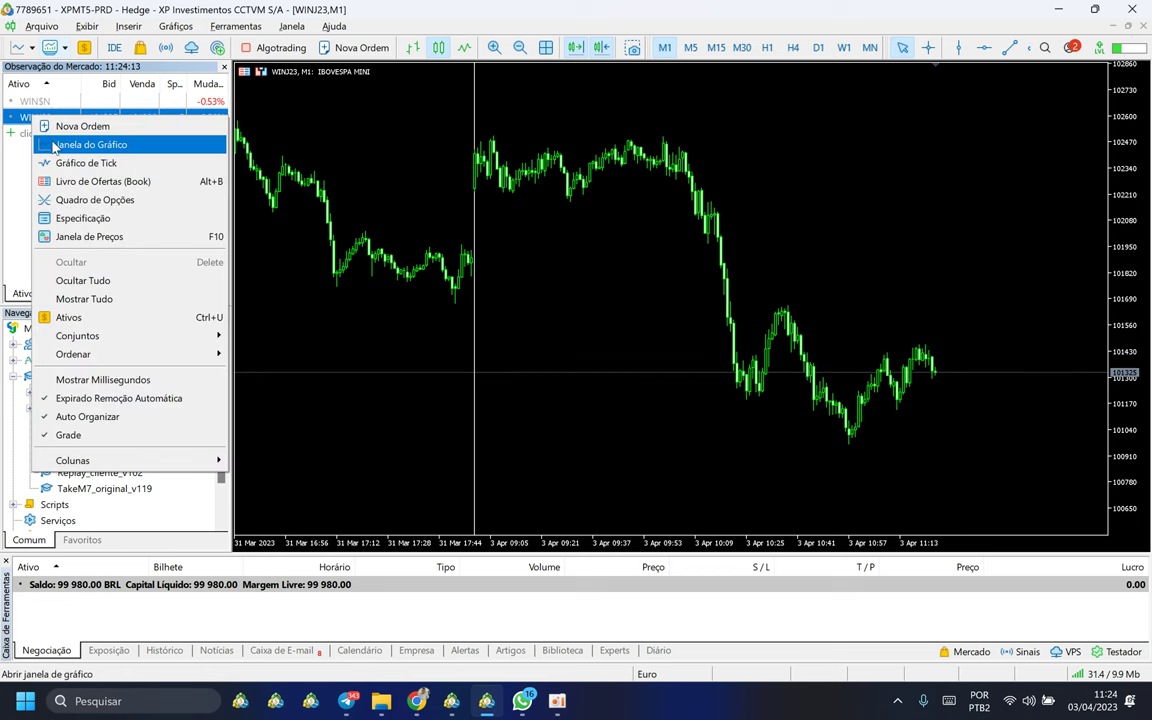
left_click(53, 146)
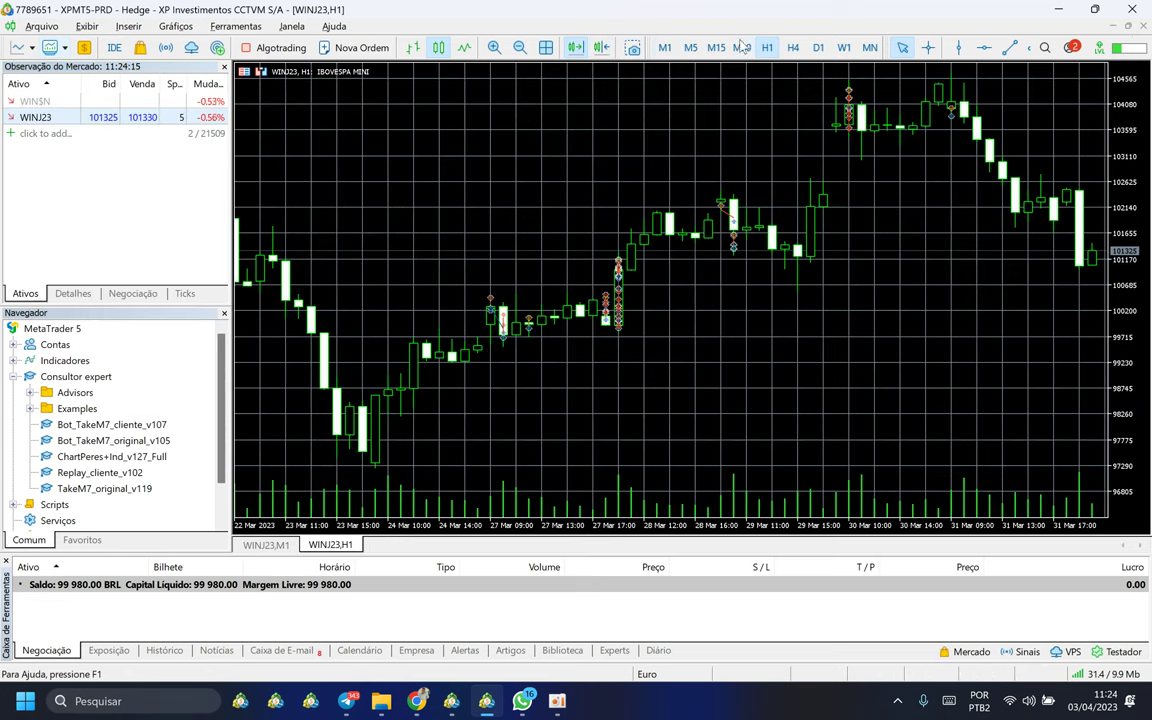
left_click(665, 48)
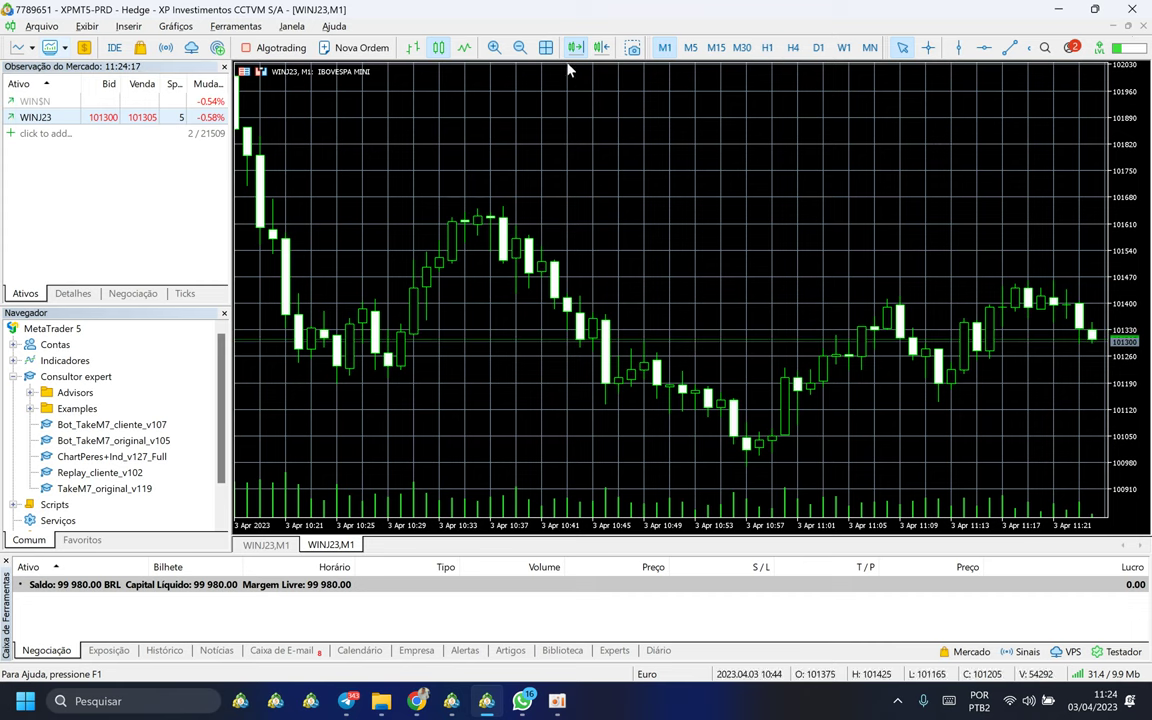
Shift the new WINJ23 chart away from its price-scale edge and hide the grid
left_click(603, 48)
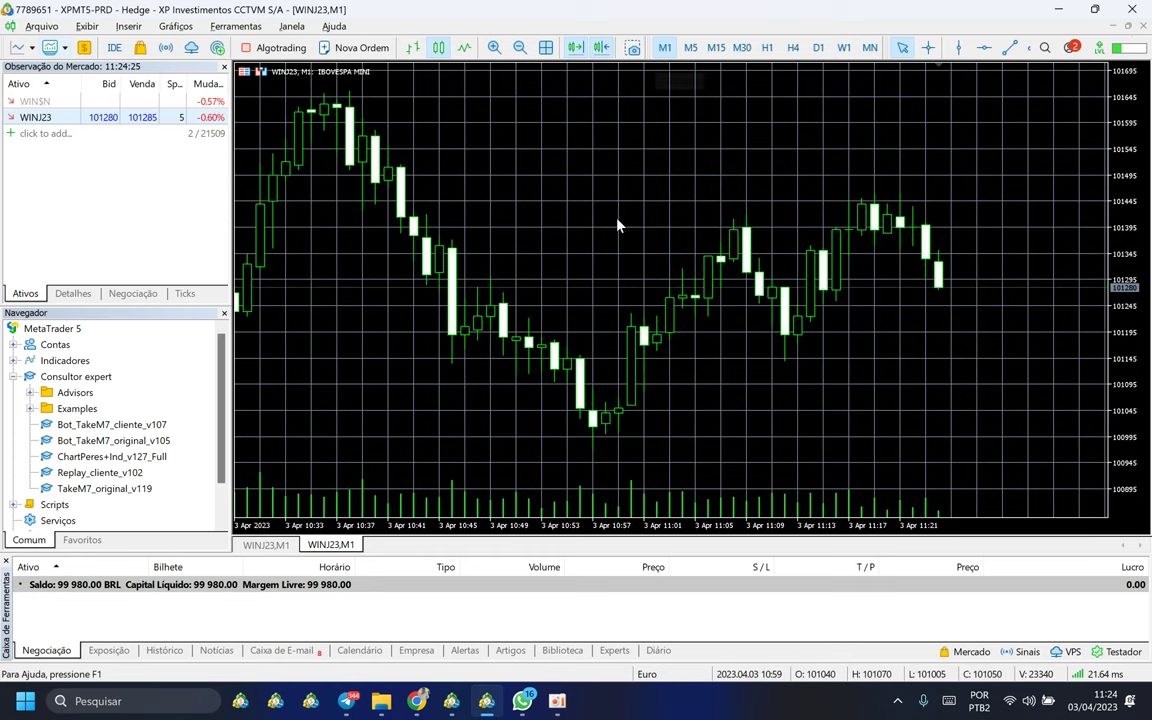
key("ctrl+g")
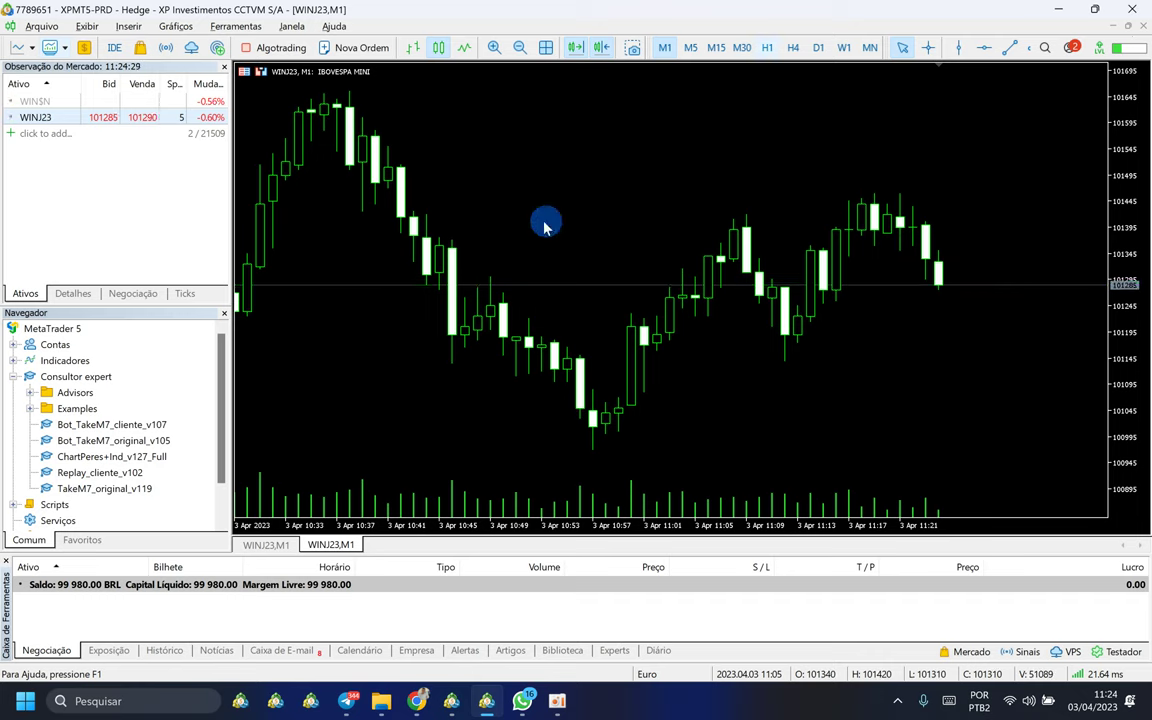
Try the Color on White, Black on White and Yellow on Black colour schemes on the WINJ23 chart, restoring Green on Black
right_click(533, 166)
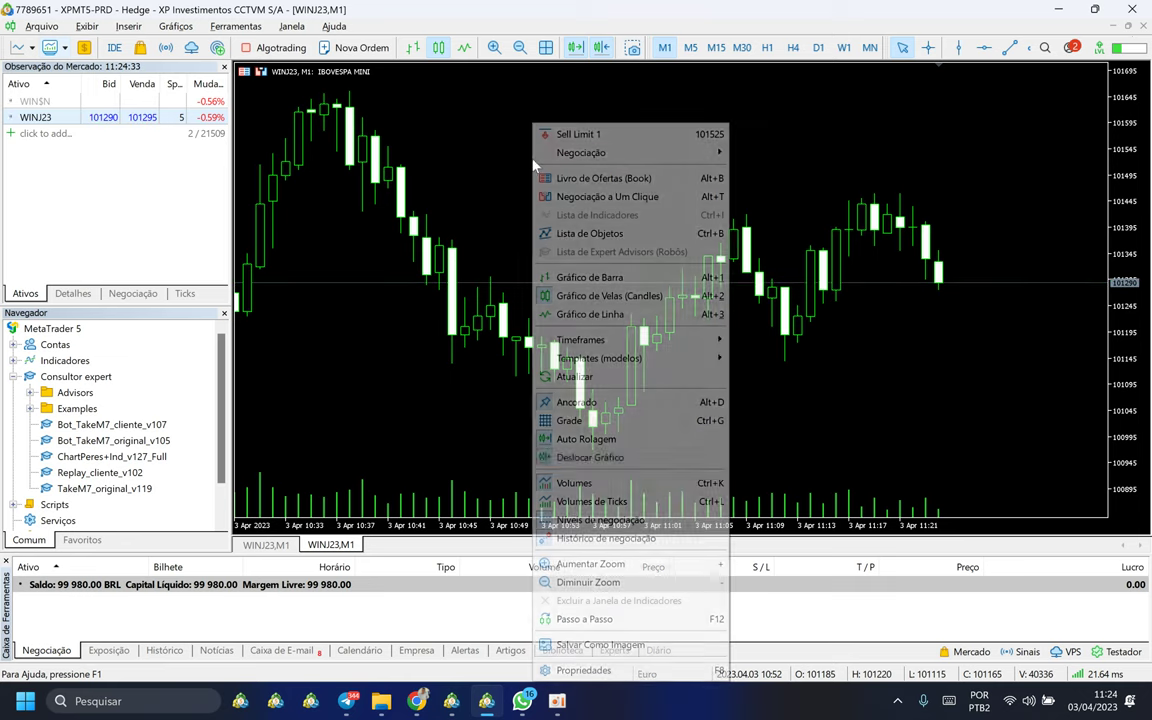
left_click(580, 670)
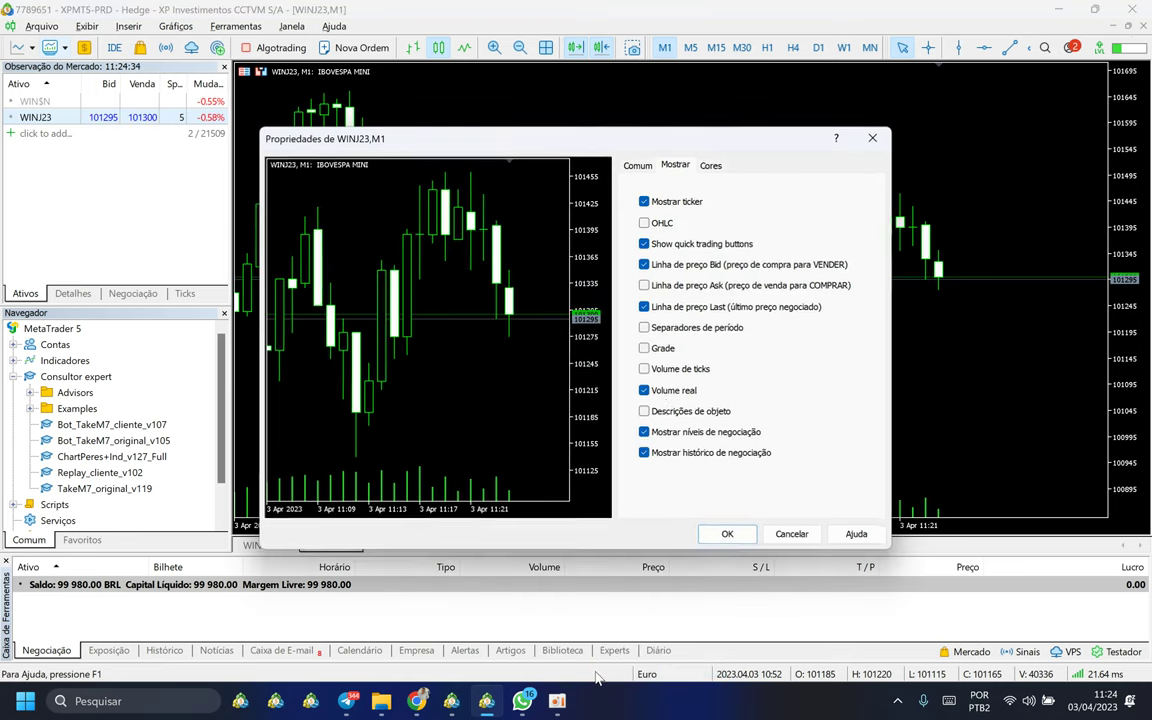
left_click(711, 166)
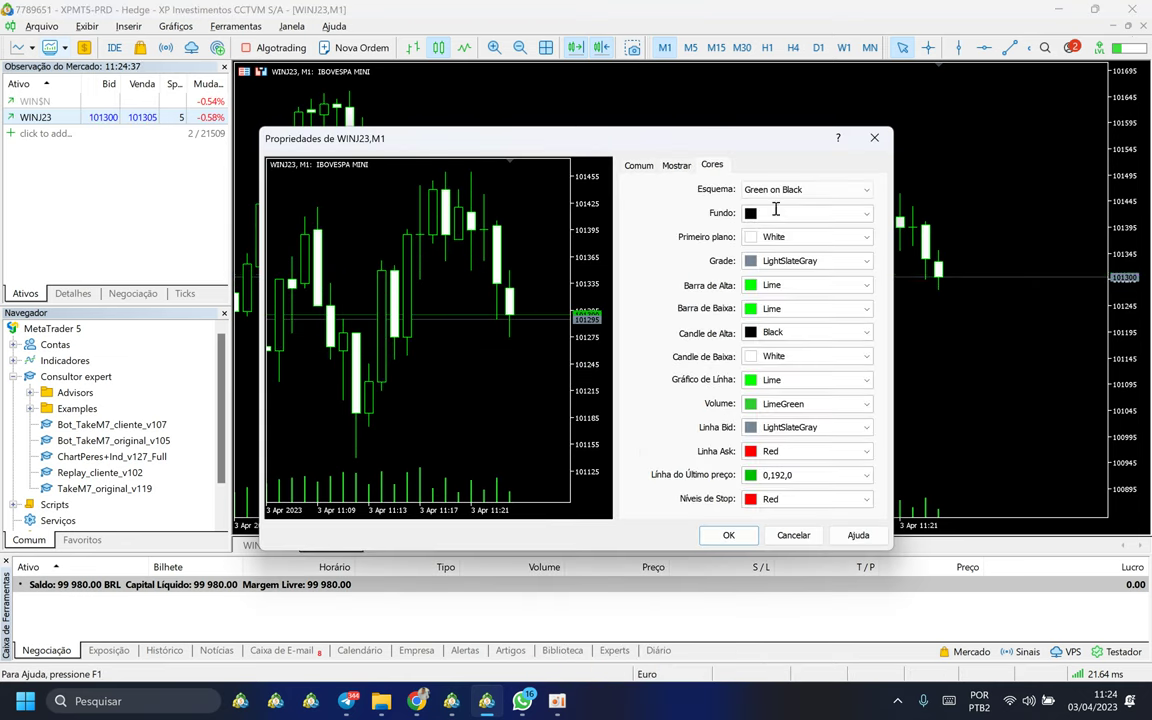
left_click(790, 189)
left_click(773, 226)
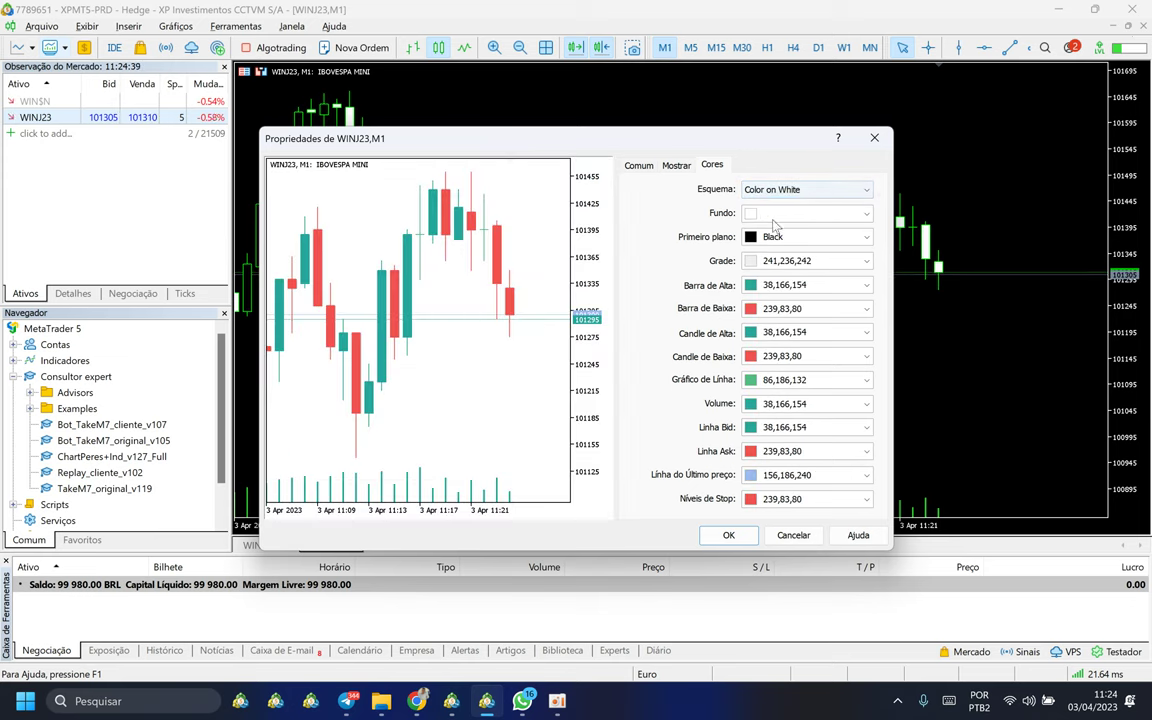
left_click(775, 189)
left_click(773, 227)
left_click(775, 189)
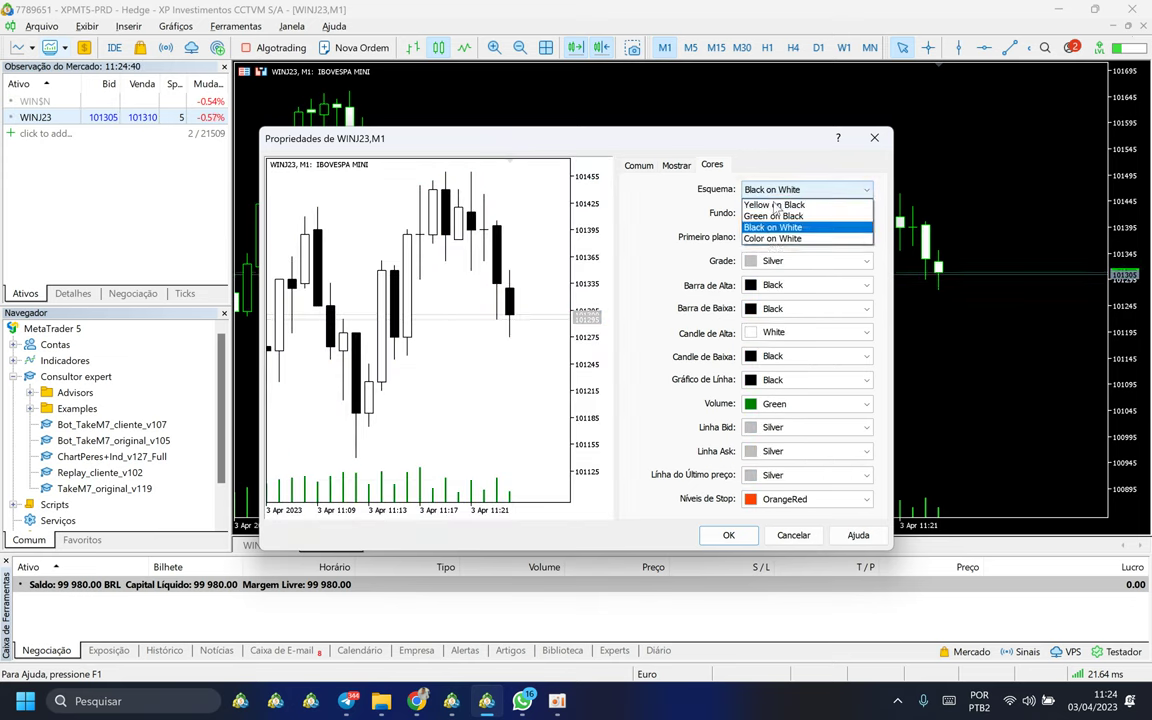
left_click(775, 204)
left_click(780, 189)
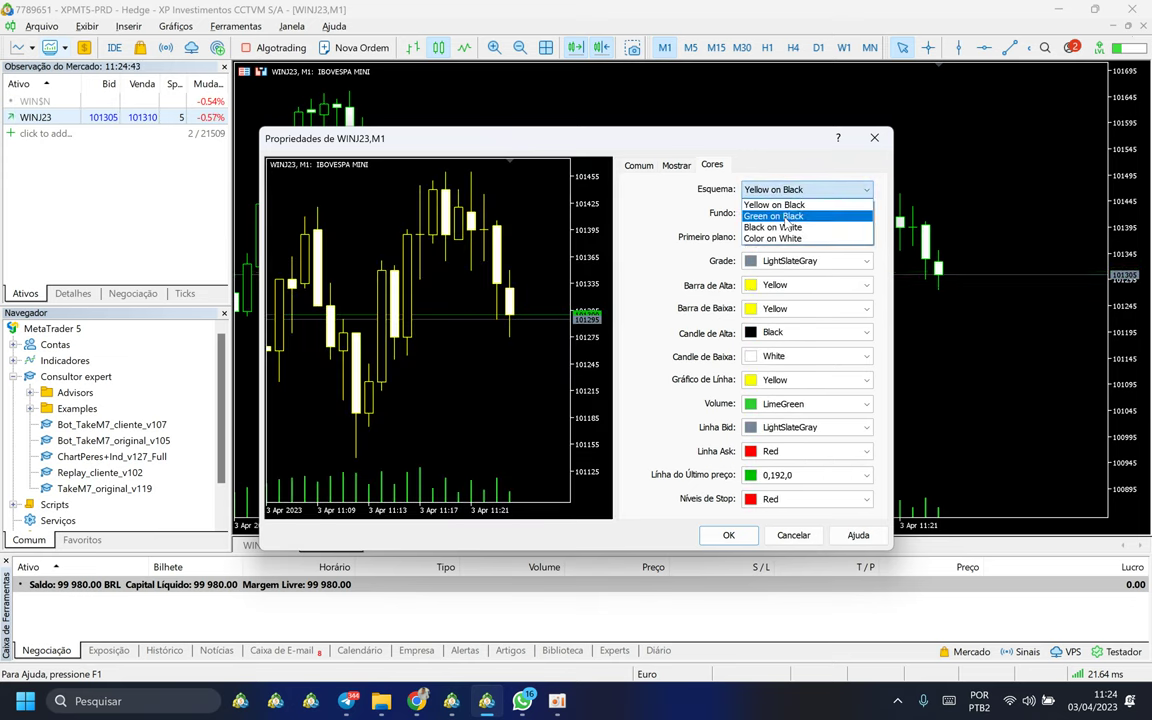
left_click(773, 216)
key("Return")
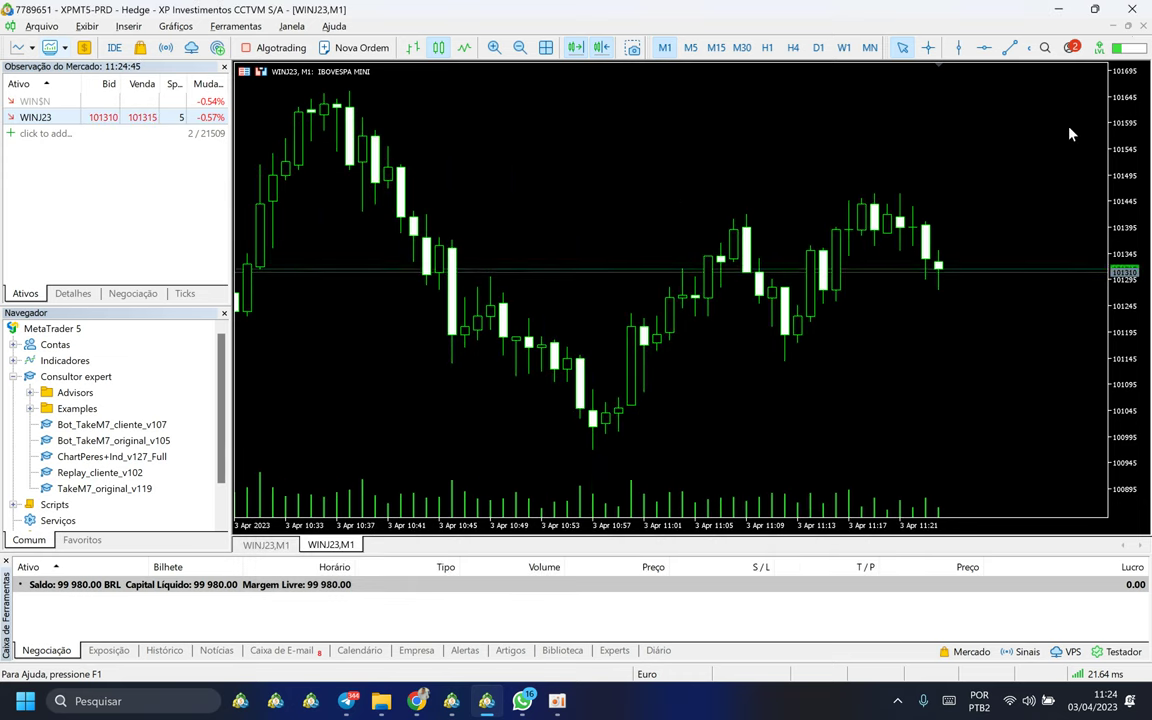
Add the Bot_TakeM7_original_v105 expert to the WINJ23 M1 chart and check its general settings, including the algotrading permission
left_click(519, 47)
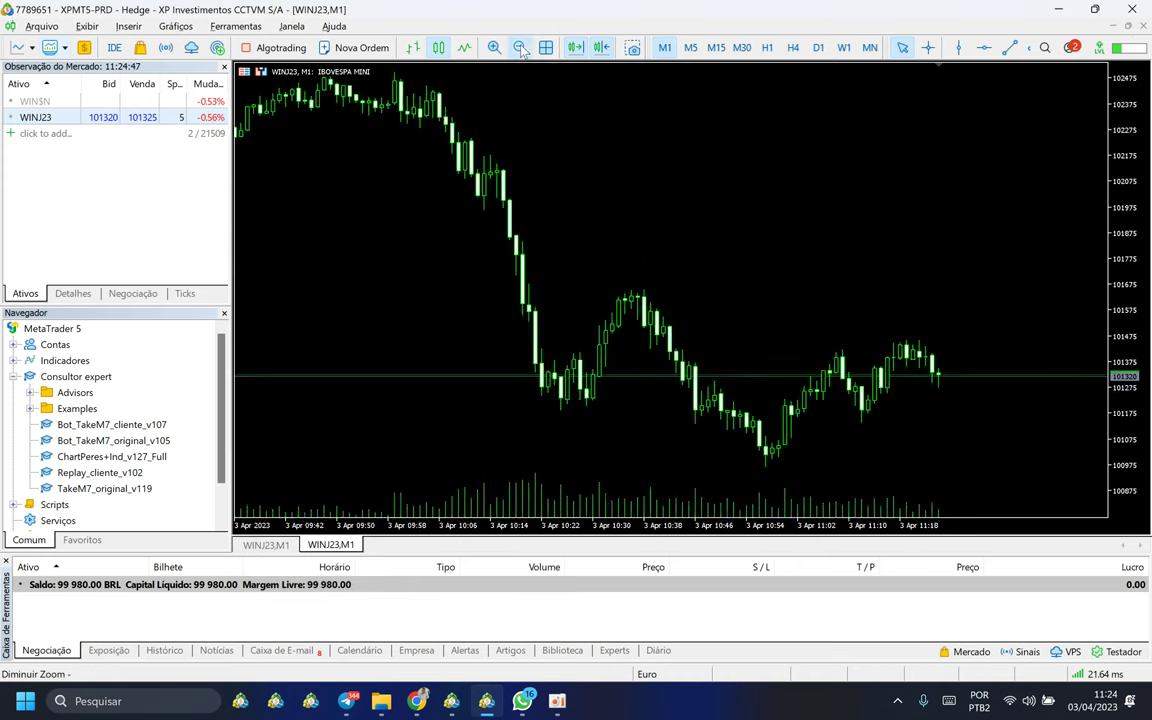
left_click(519, 47)
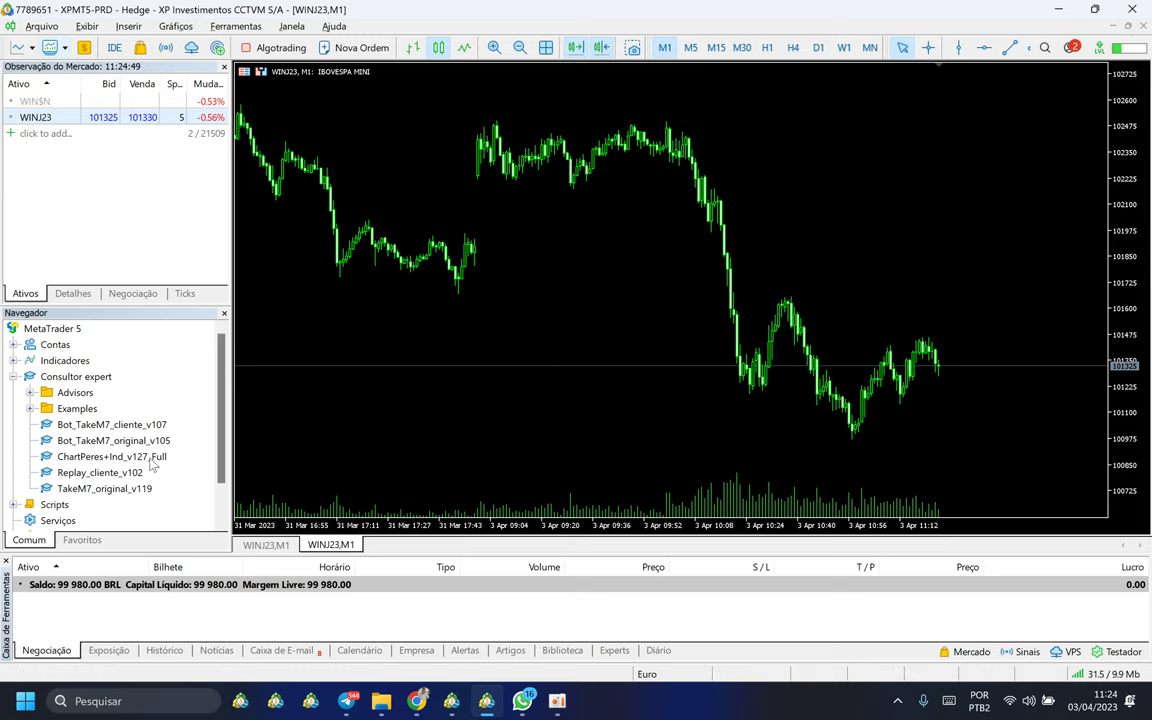
left_click(108, 439)
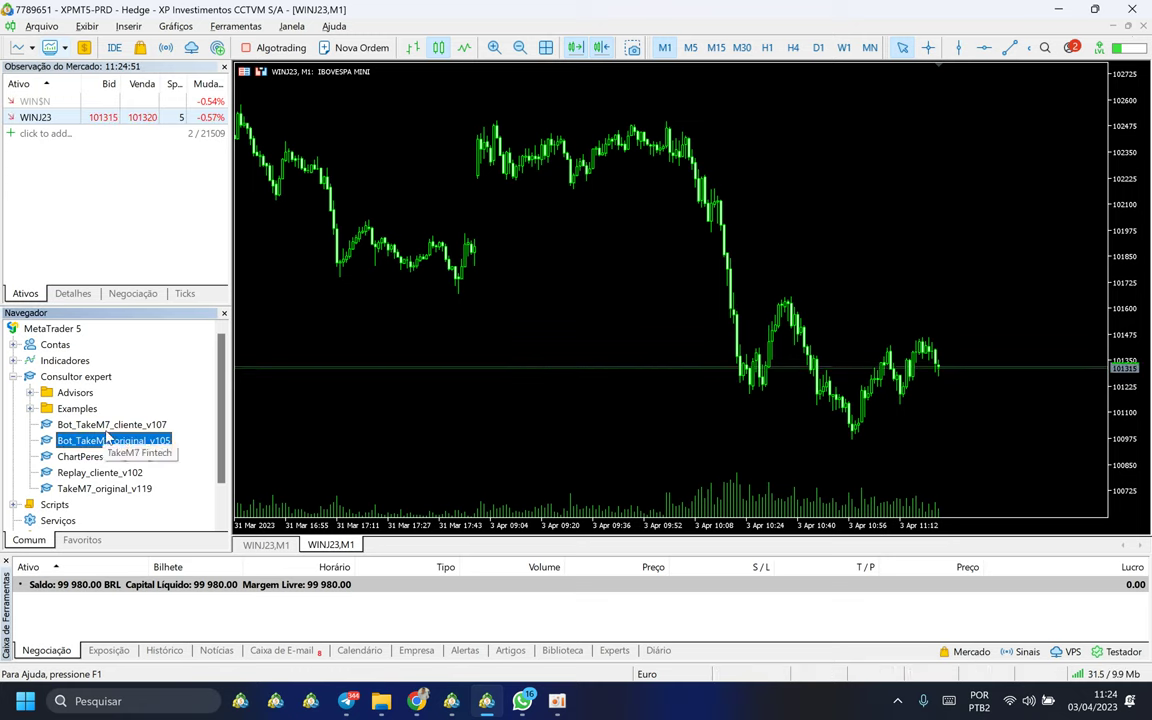
left_click_drag(108, 437, 532, 373)
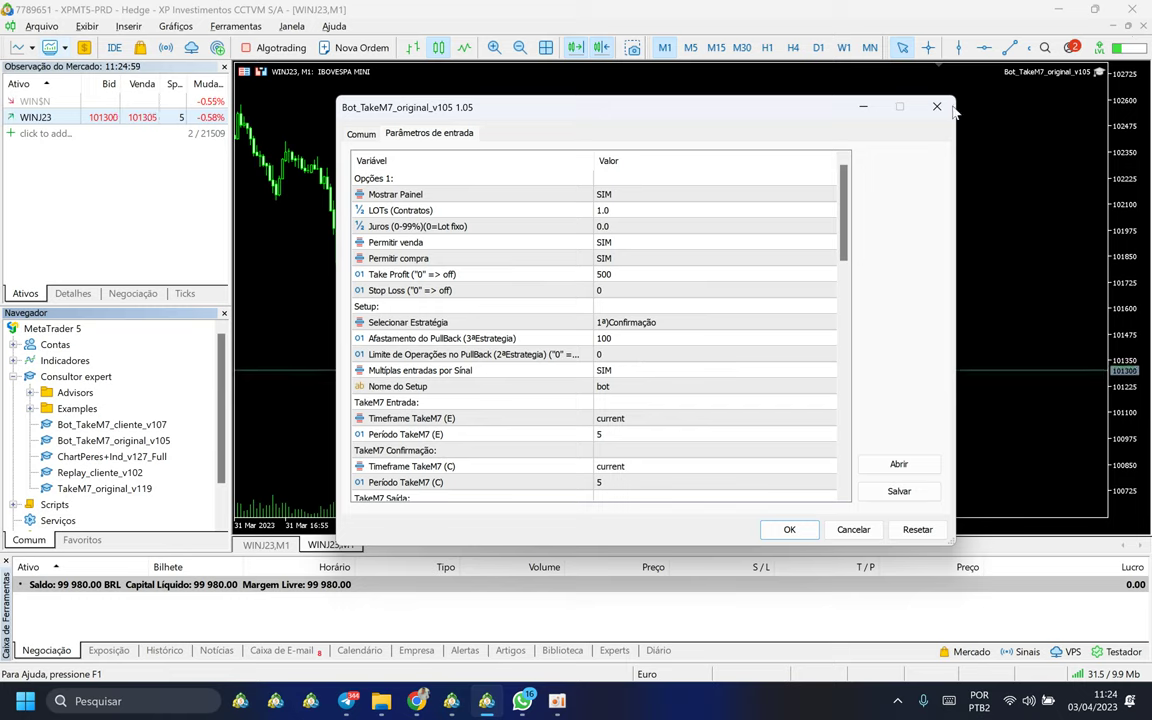
left_click(361, 133)
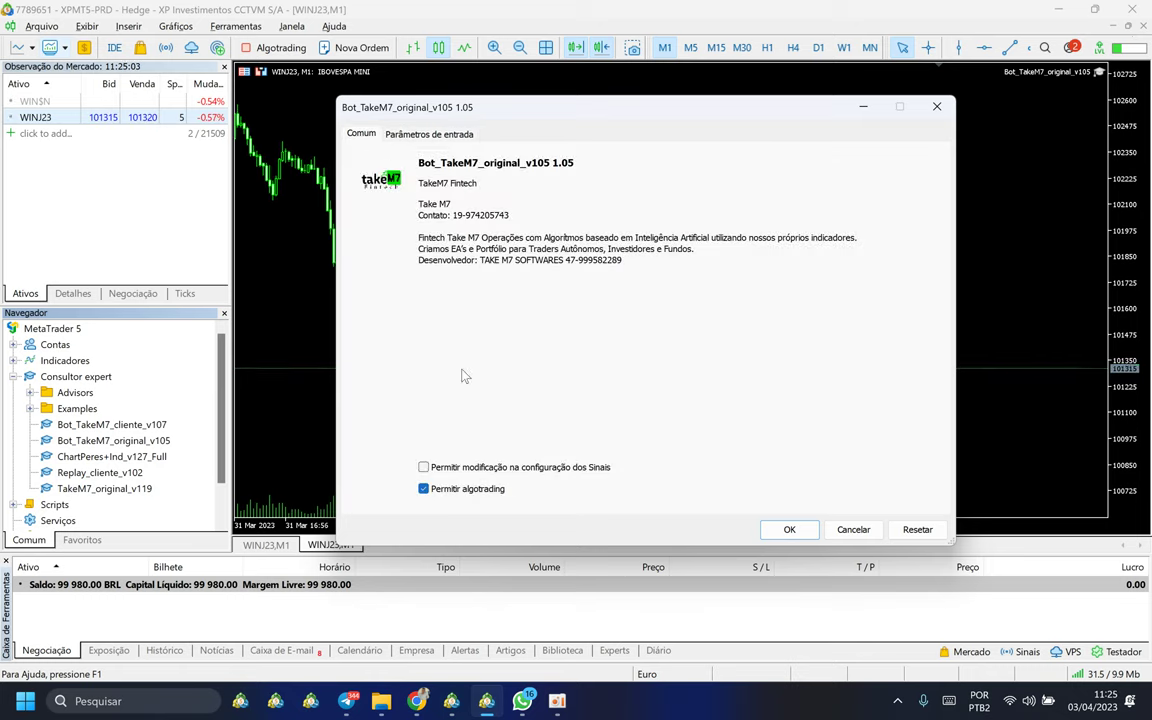
Load TKM7-COMGRIDE-1.set from the Setfile folder of TESTER BOT INDICADOR TKM7 on the Desktop into the bot's input parameters
left_click(427, 136)
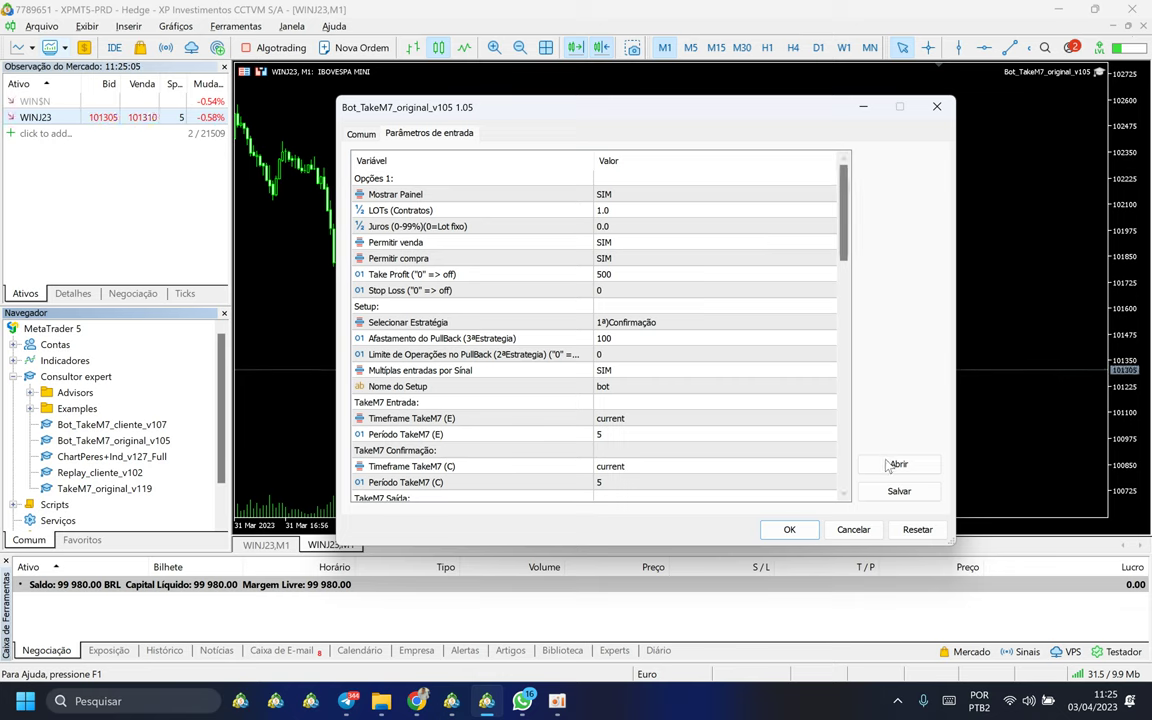
left_click(891, 465)
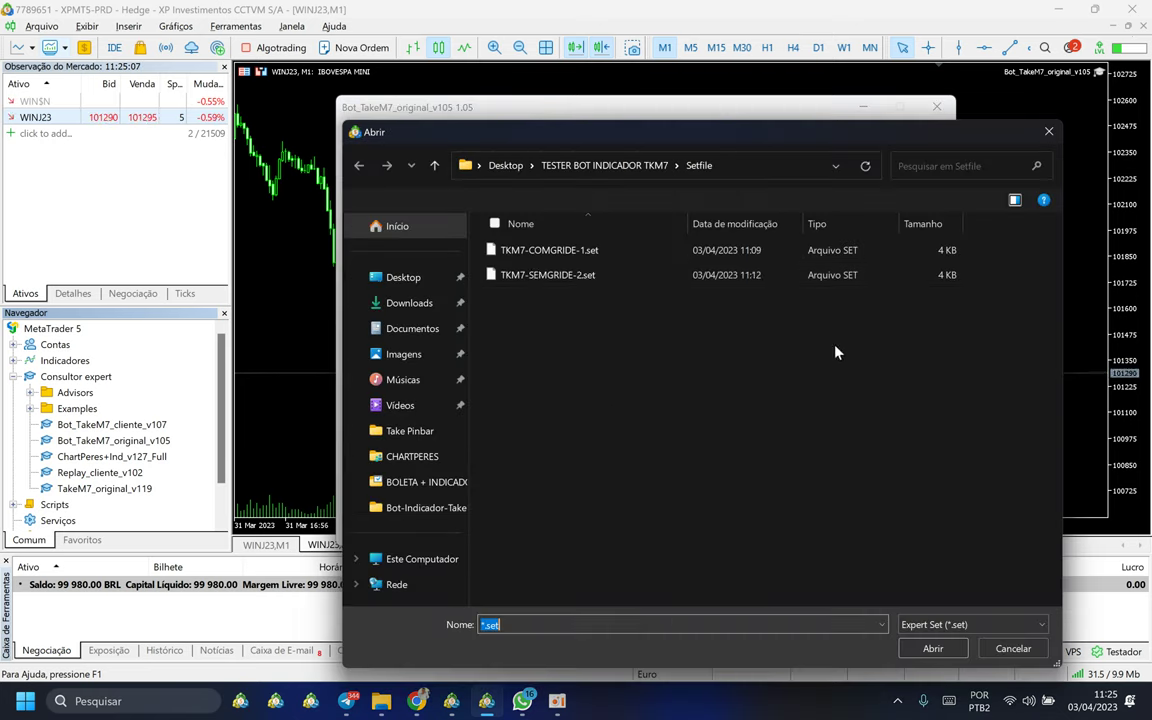
left_click(421, 288)
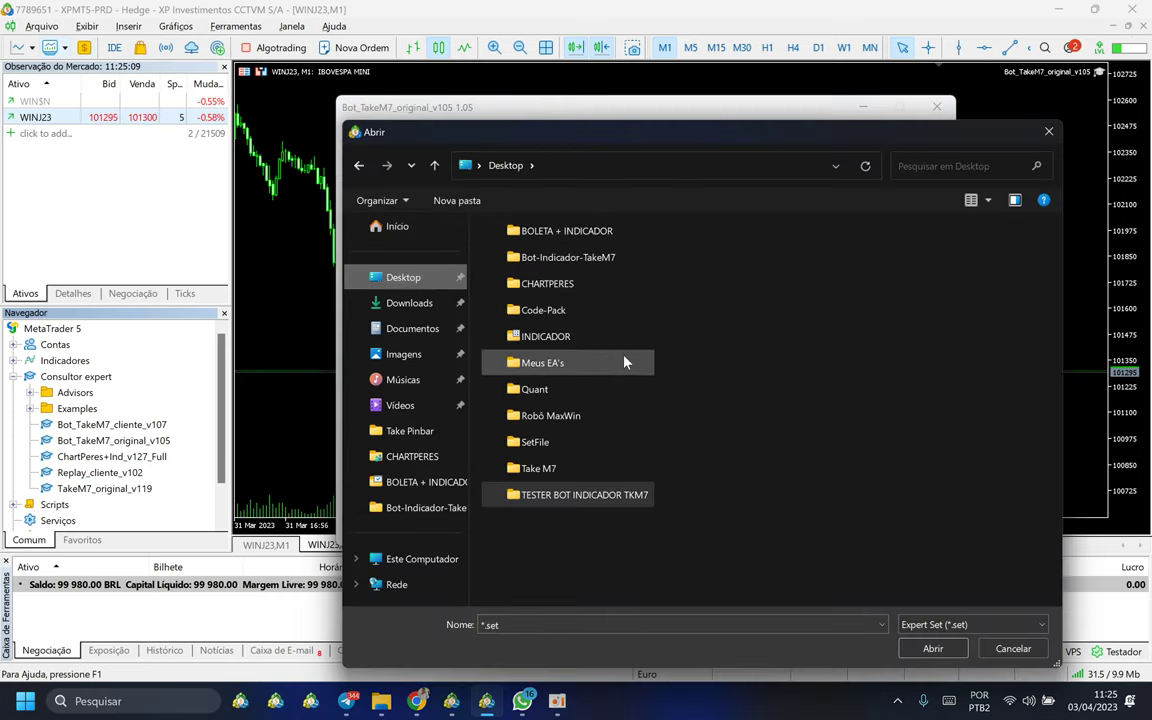
double_click(549, 503)
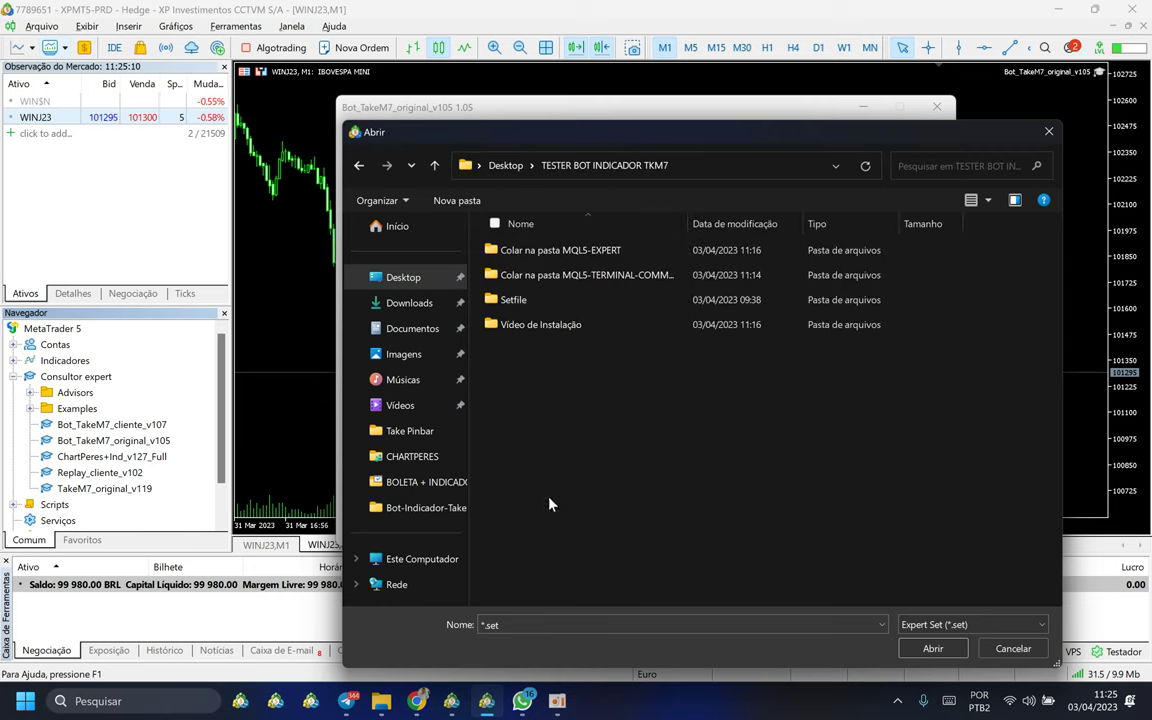
double_click(531, 304)
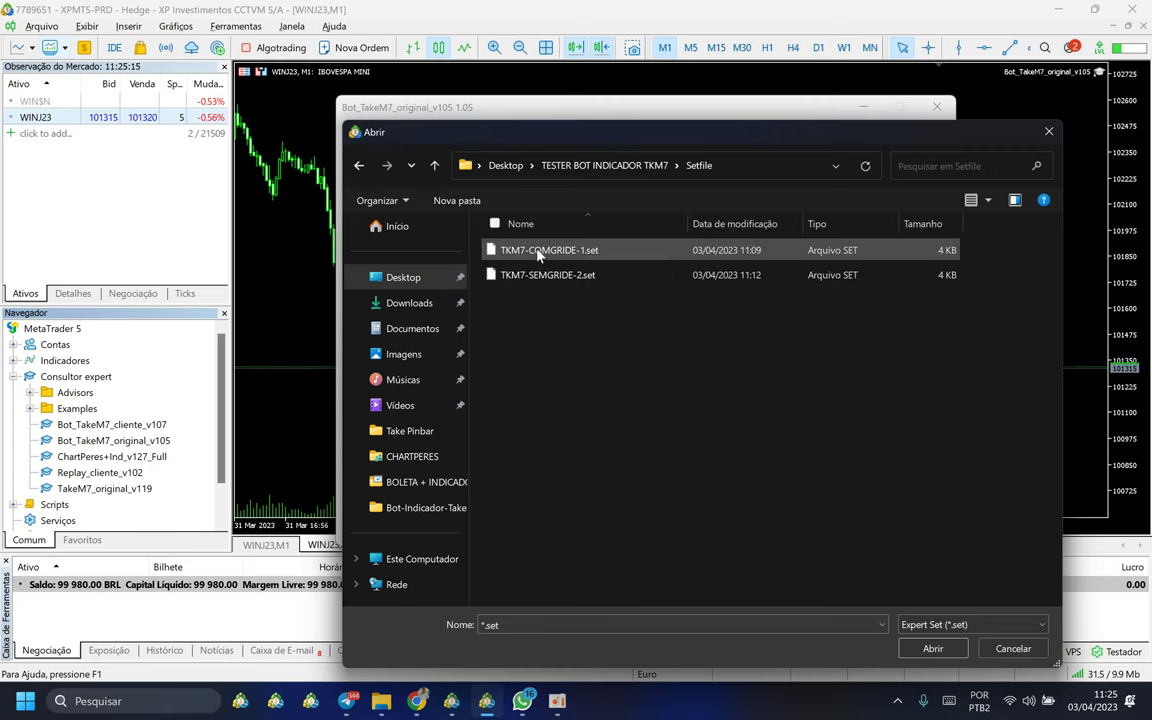
double_click(538, 252)
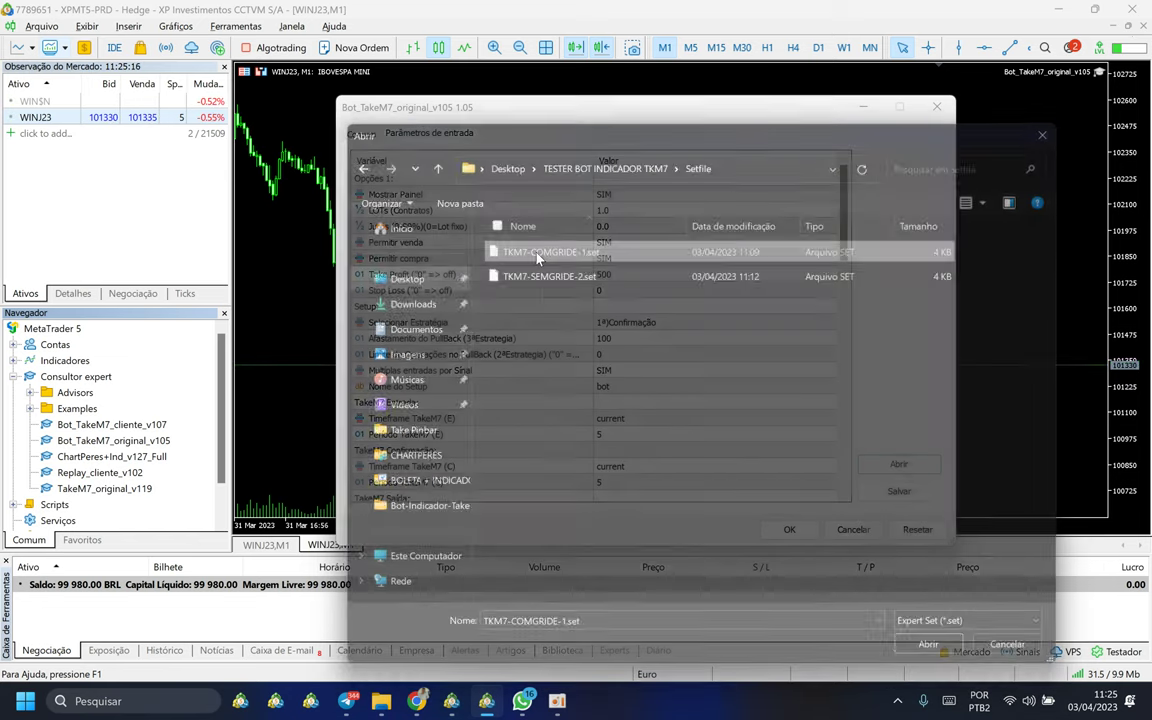
Review the loaded grid, trailing stop, financial limit and trading-hours parameters, and apply them to start the bot on the chart
scroll(630, 392, "down", 4)
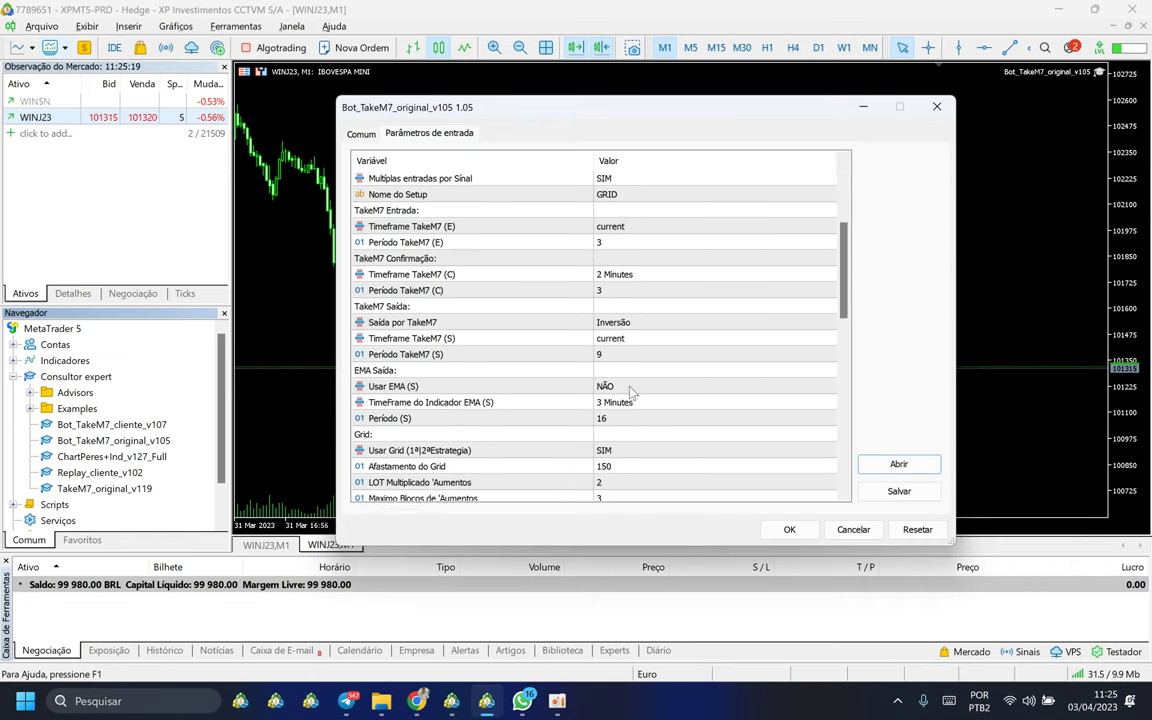
scroll(630, 392, "down", 3)
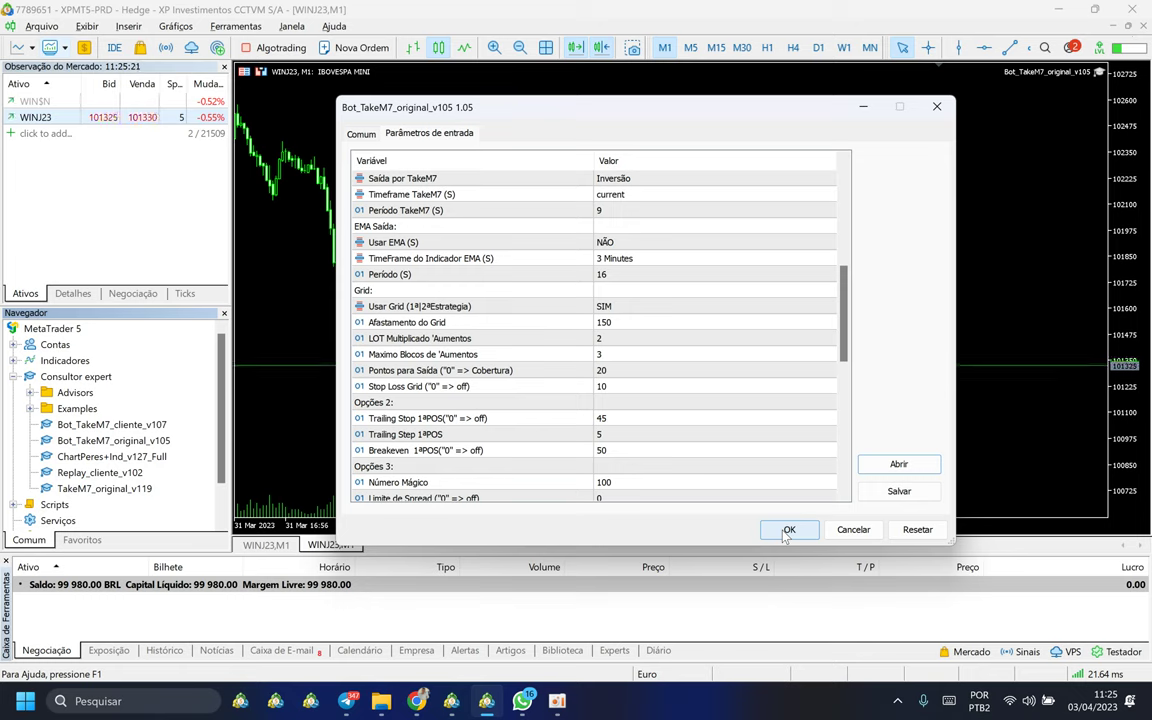
scroll(578, 320, "down", 10)
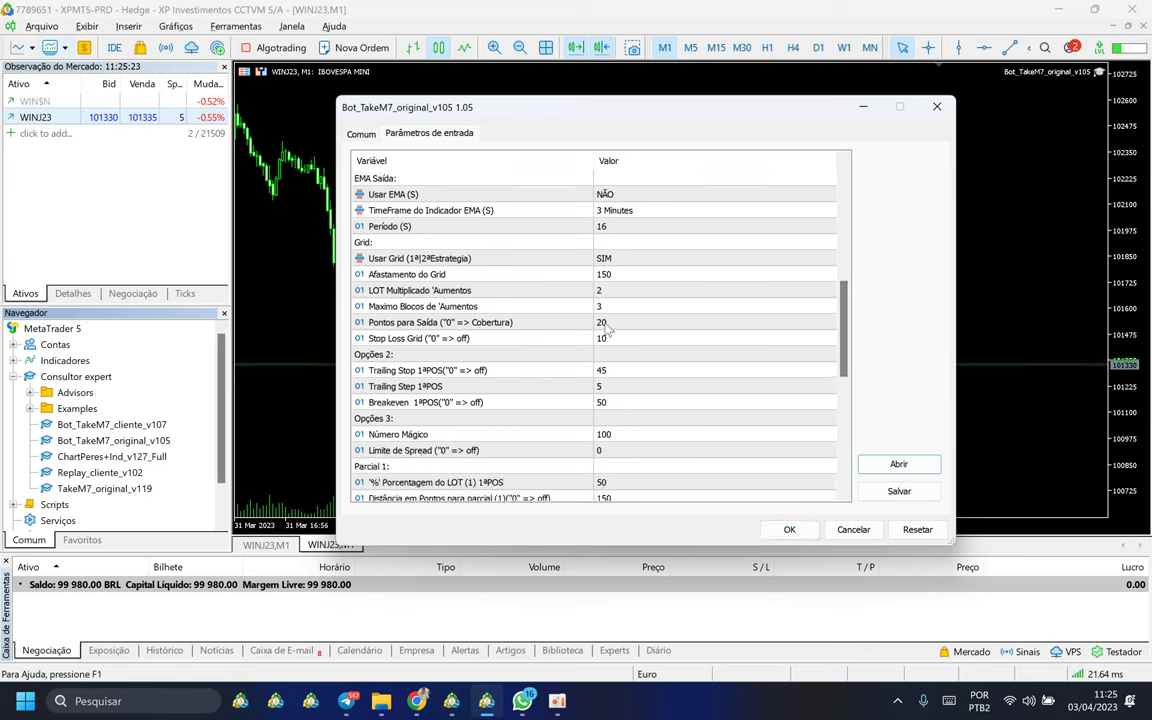
scroll(612, 370, "up", 11)
scroll(625, 385, "down", 10)
scroll(635, 400, "down", 1)
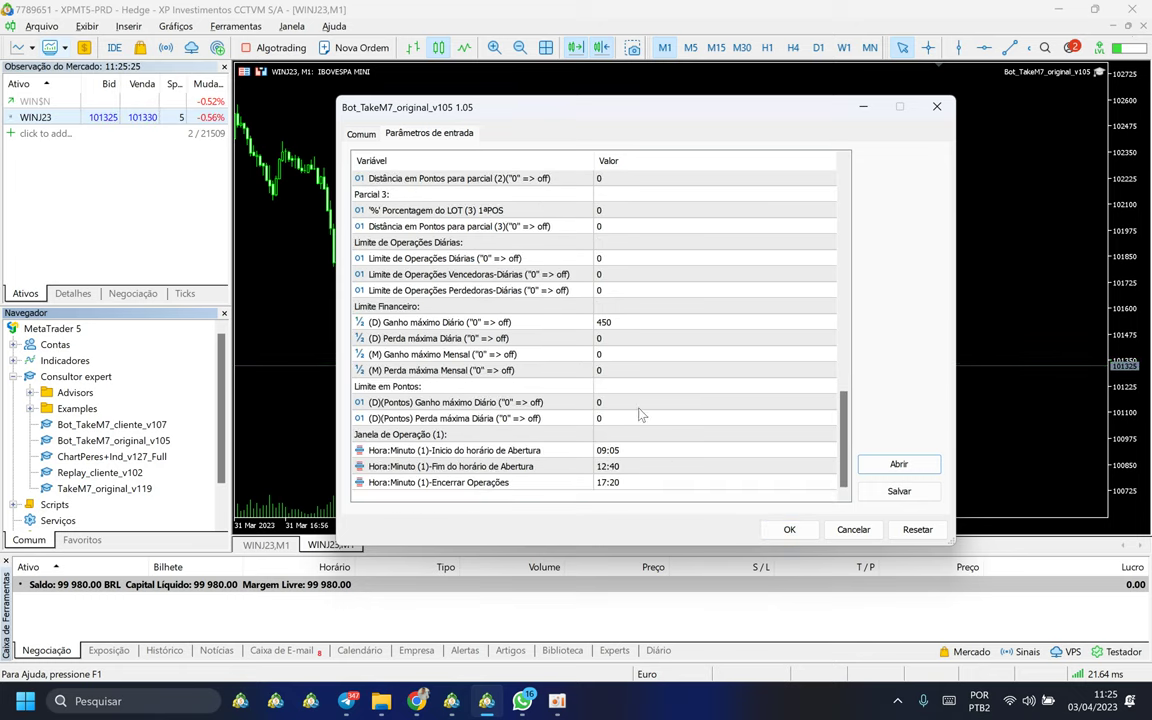
scroll(640, 405, "up", 7)
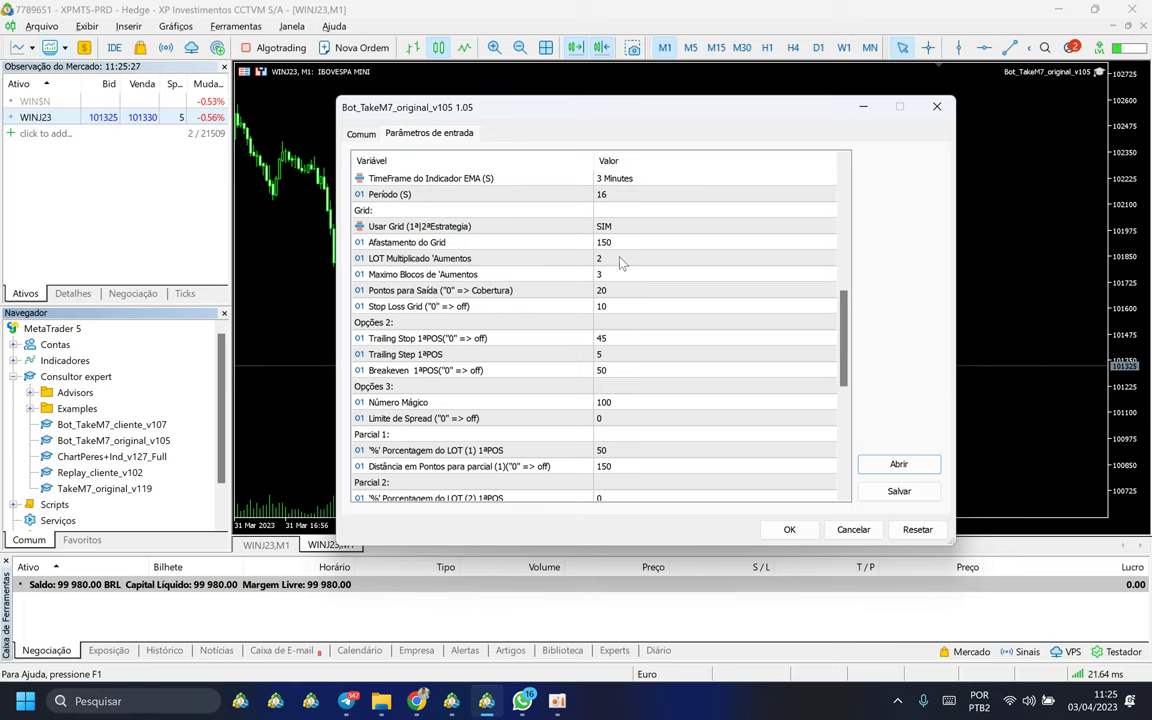
left_click(778, 532)
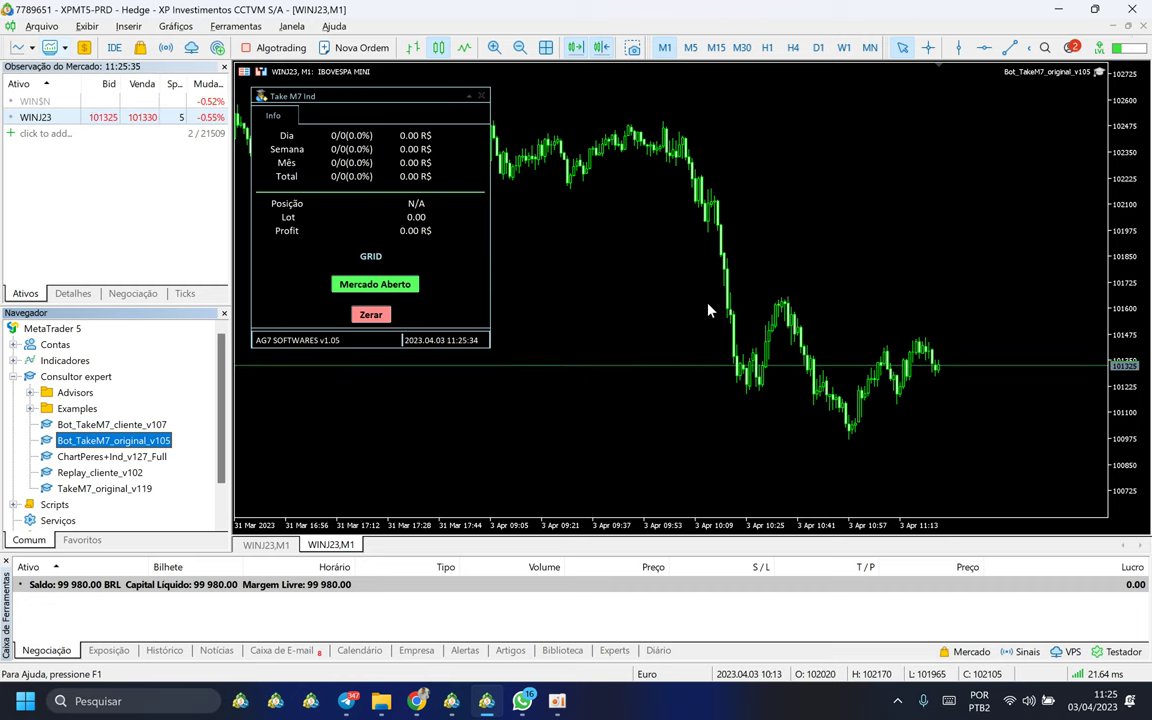
Switch to the desktop and open the setfile folder inside Bot-Indicador-TakeM7 to view the available set files
key("super+d")
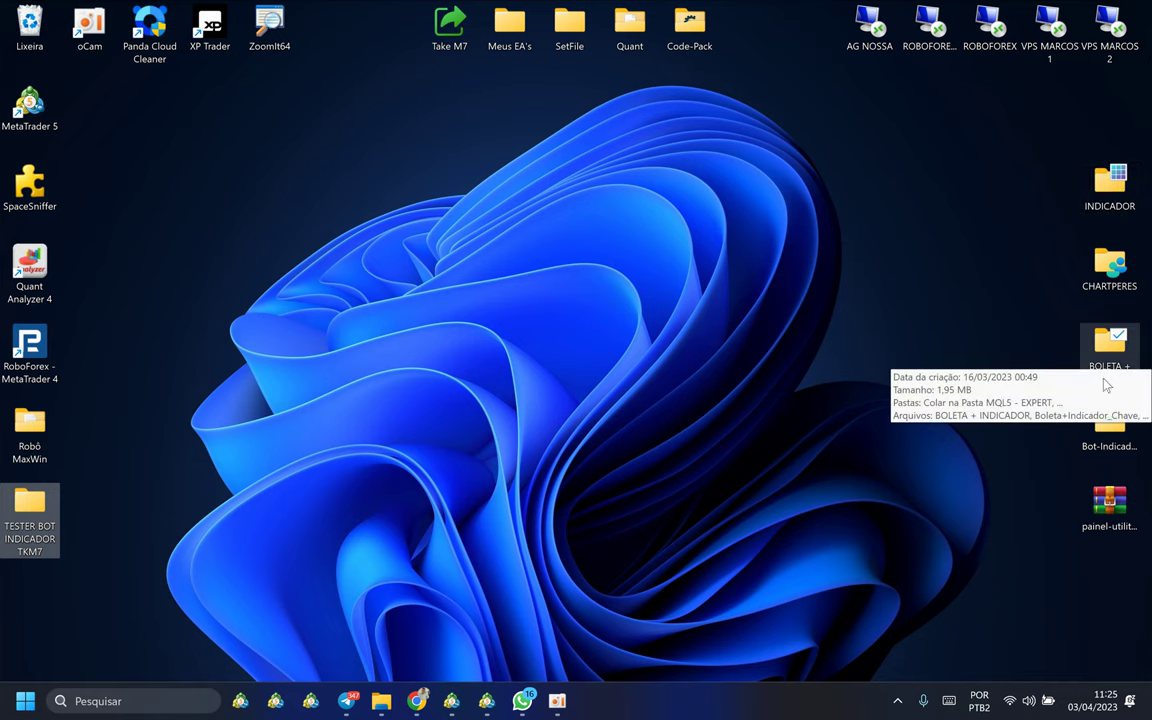
left_click(1108, 426)
left_click(378, 249)
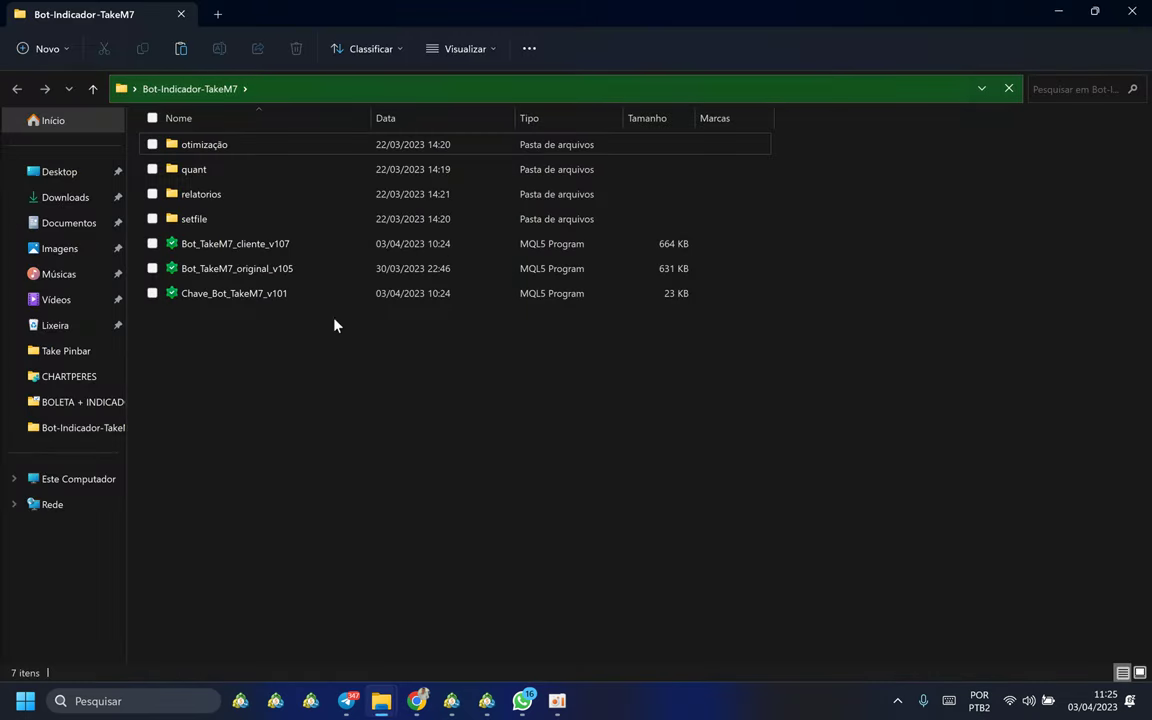
double_click(210, 219)
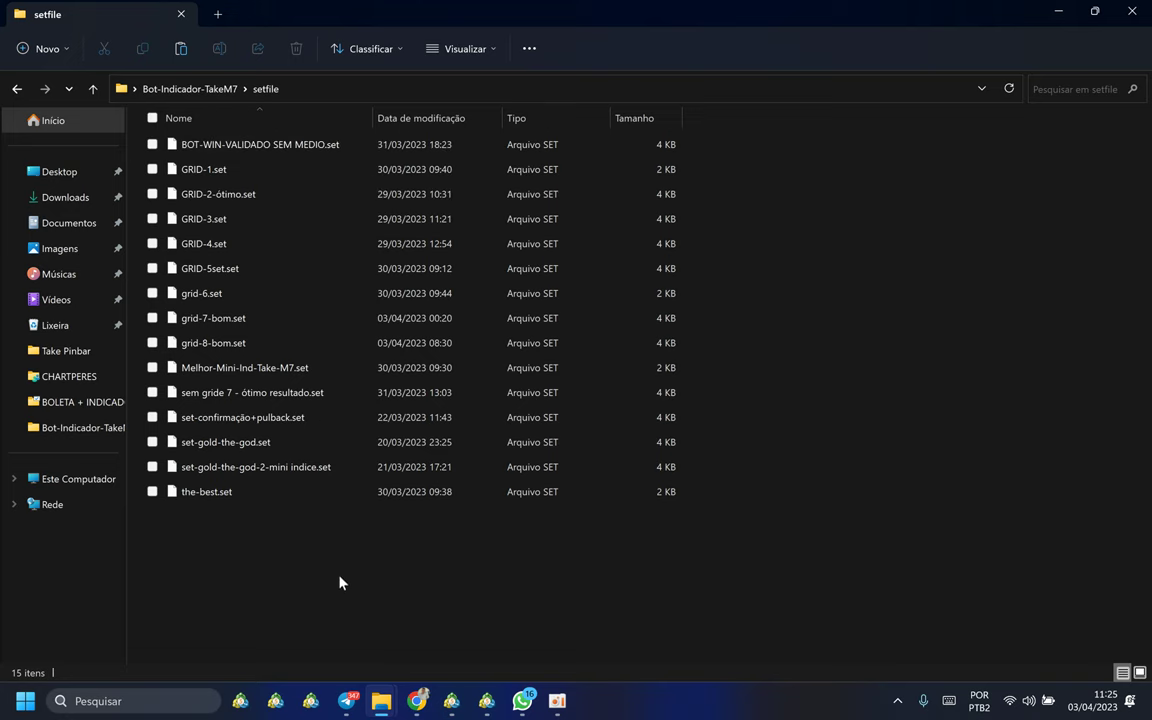
Switch to the other MetaTrader 5 terminal and display Bot_TakeM7_original_v105's optimization results from 2023.04.02 22:15:21 on WIN$N M1
left_click(451, 700)
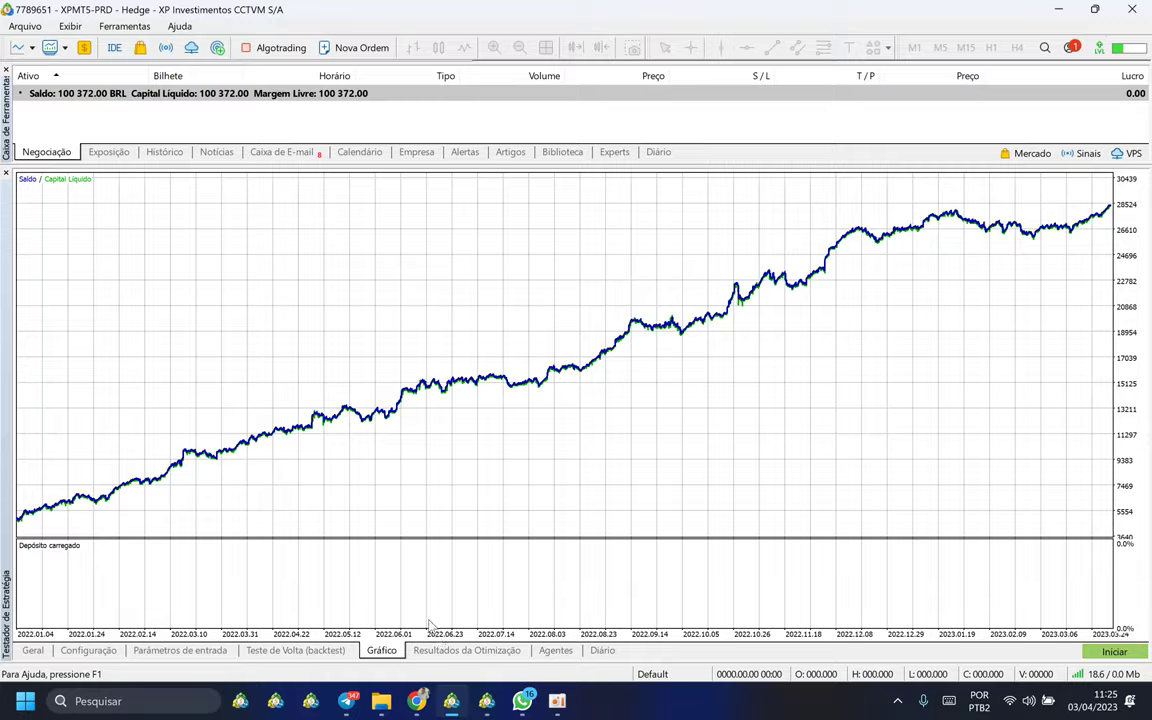
left_click(466, 651)
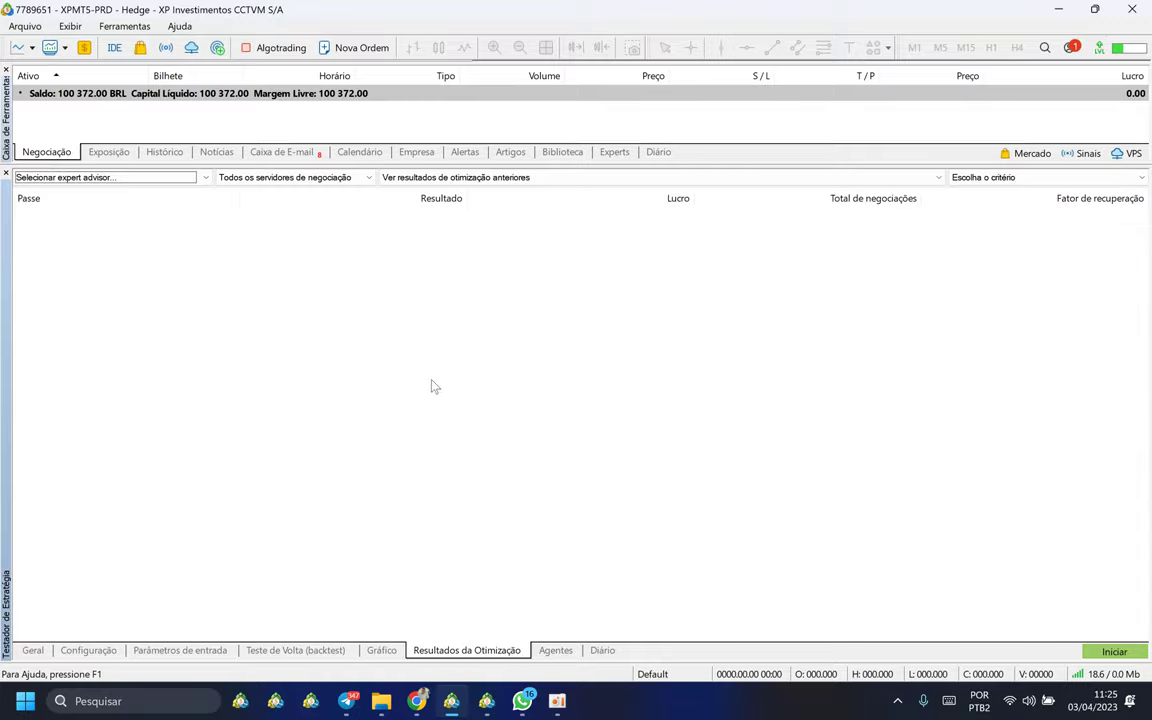
left_click(155, 180)
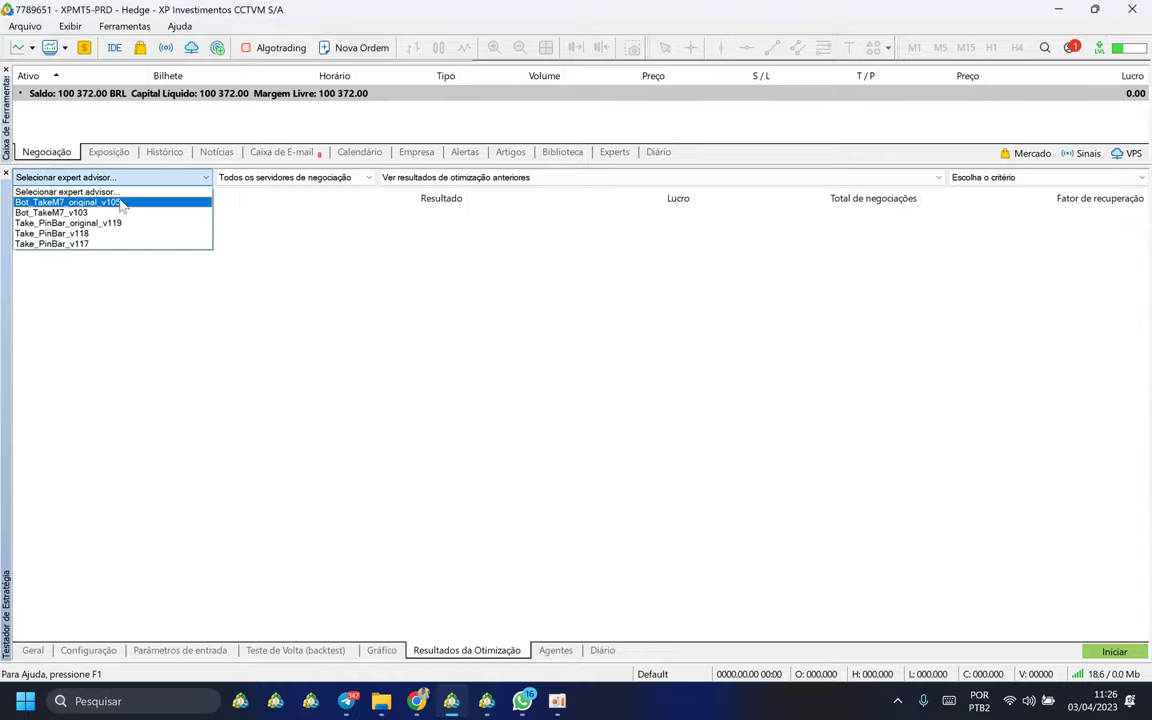
left_click(120, 203)
left_click(460, 177)
left_click(470, 201)
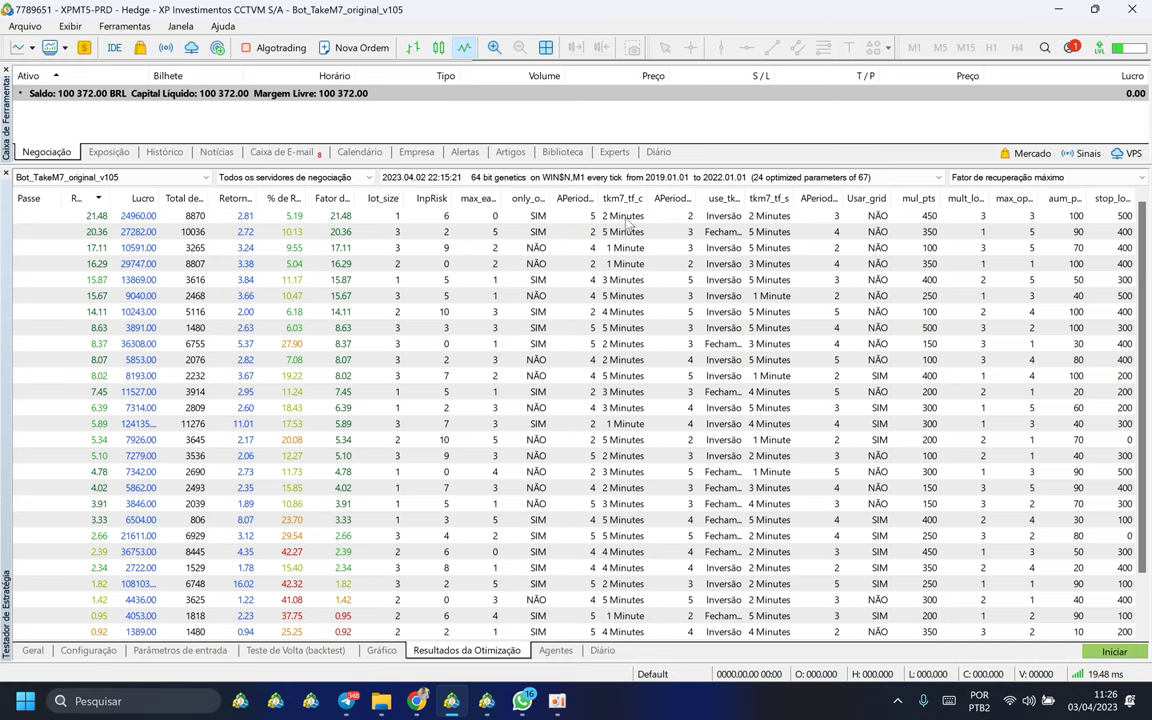
Examine several optimization passes in the results table and view the strategy tester's balance and equity graph
left_click(626, 232)
left_click(632, 250)
left_click(627, 281)
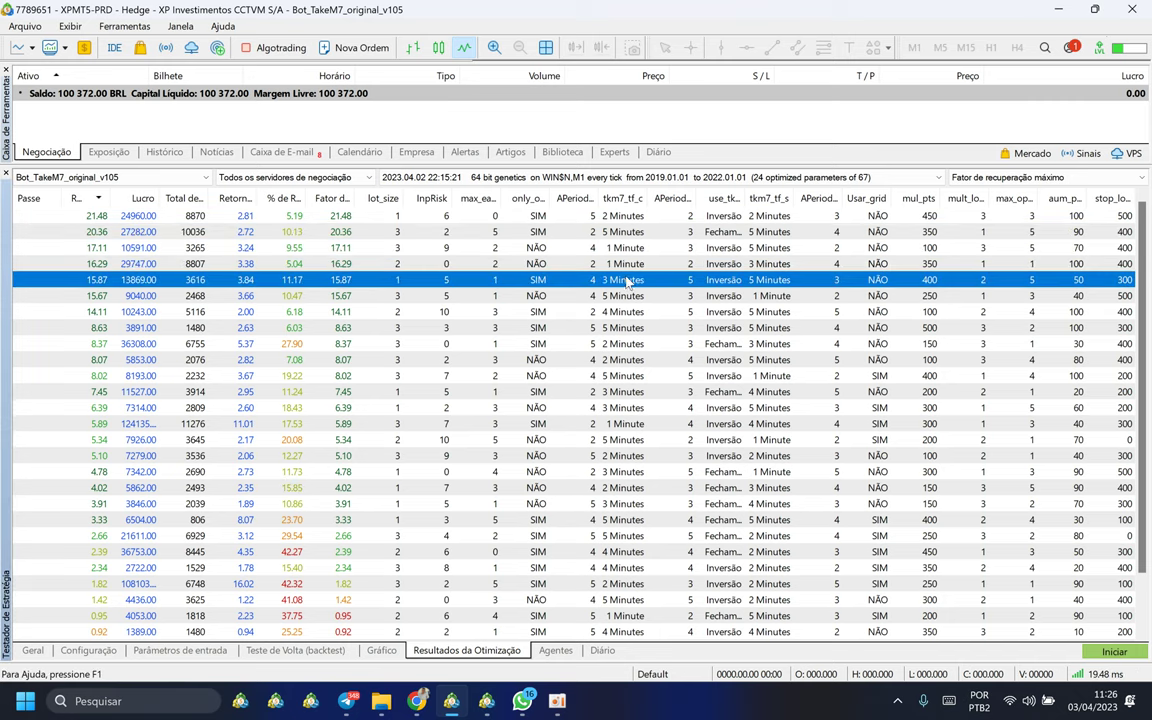
left_click(741, 264)
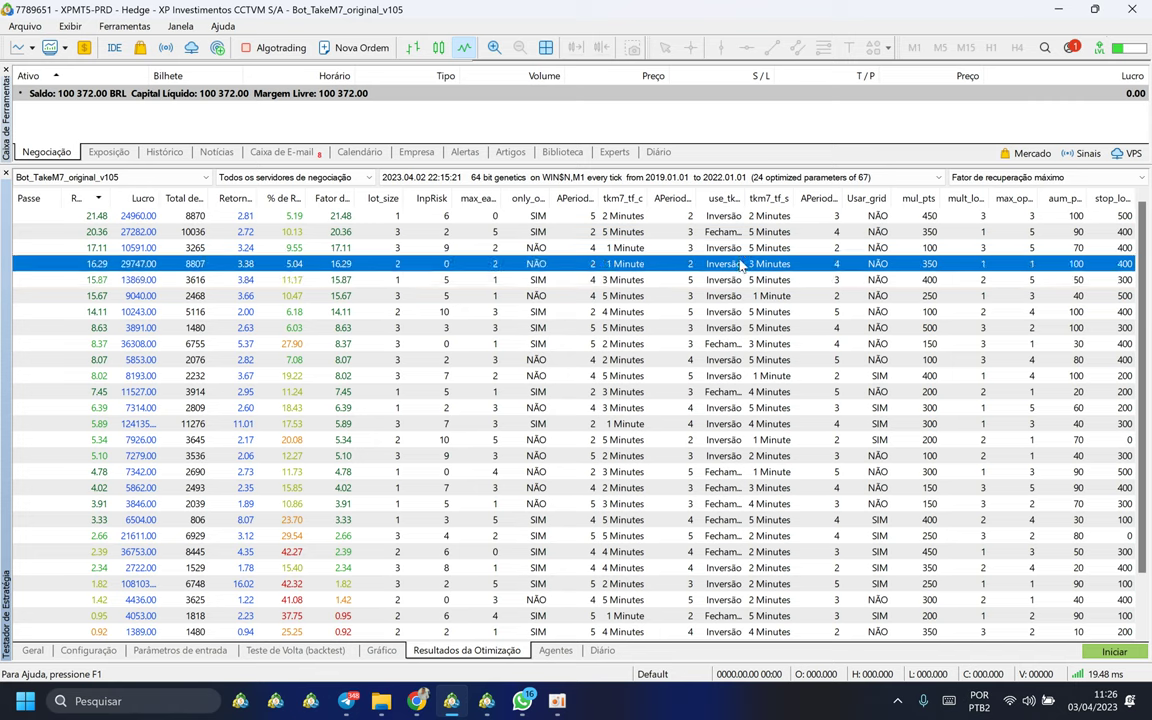
left_click(721, 409)
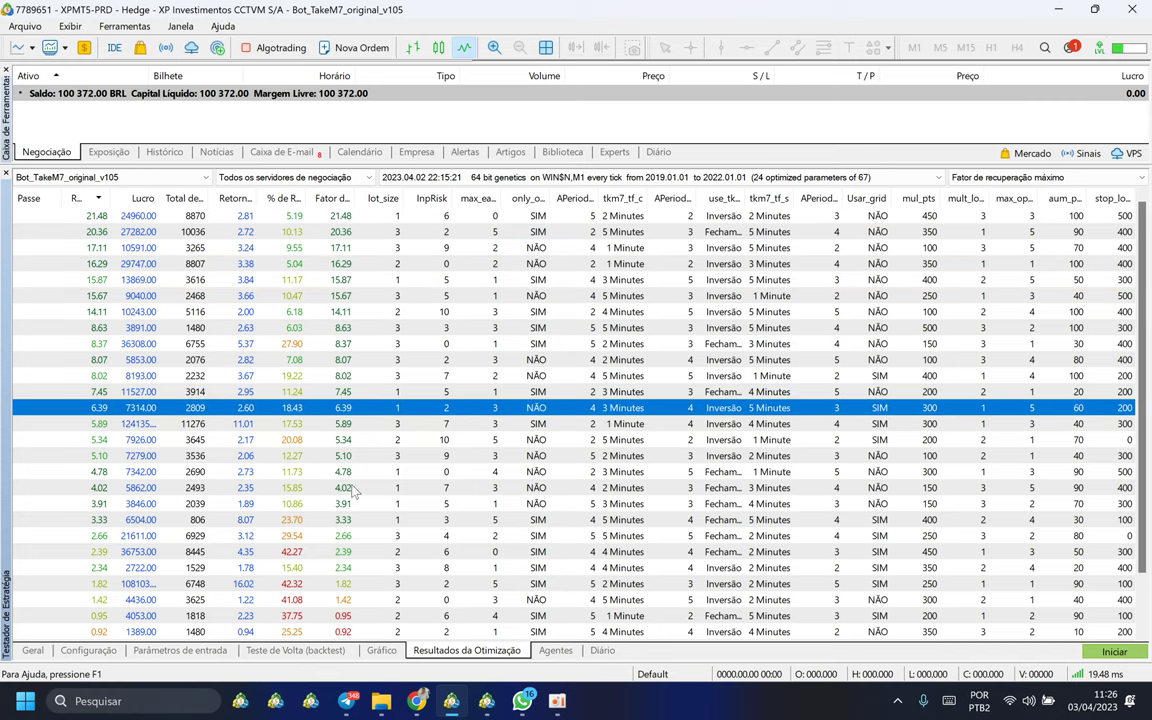
left_click(382, 651)
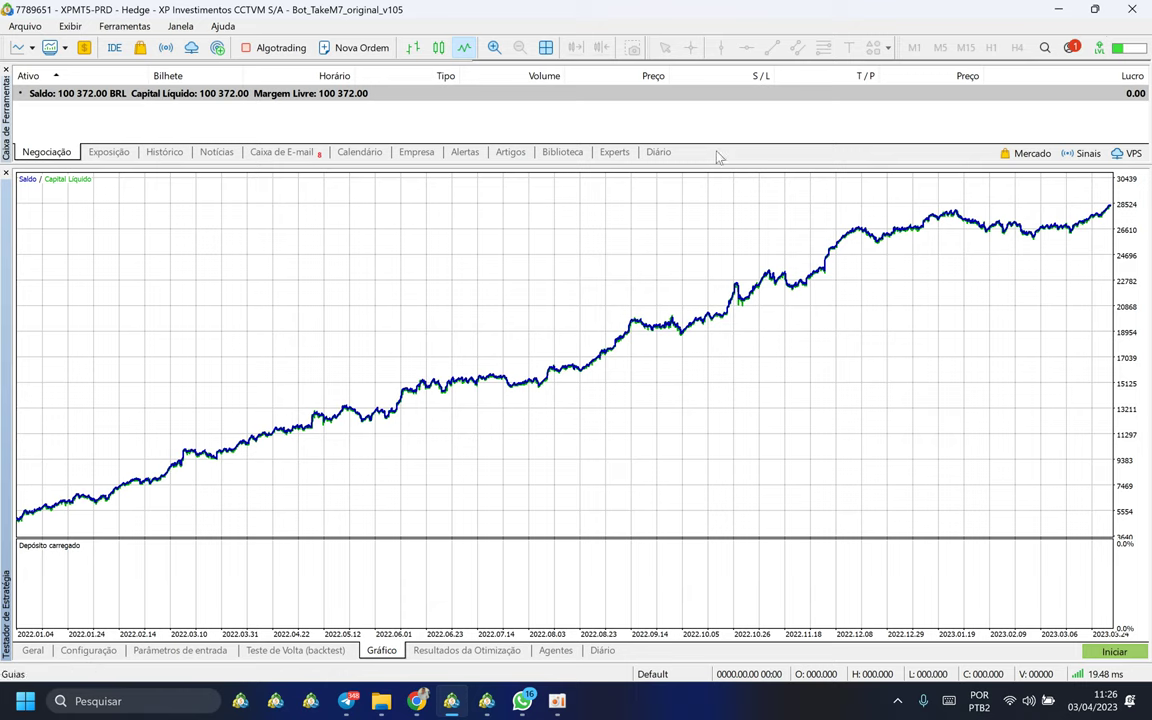
Return to the WINJ23 terminal and attach Bot_TakeM7_original_v105 to the other WINJ23 M1 chart
left_click(1066, 12)
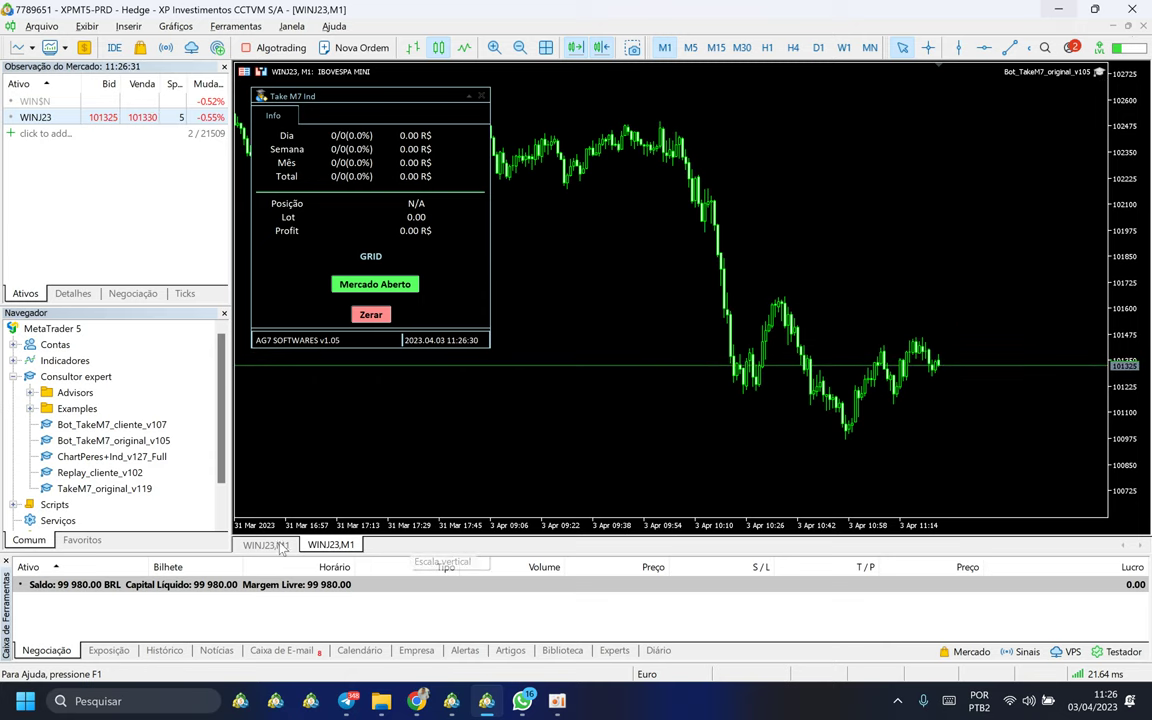
left_click(266, 545)
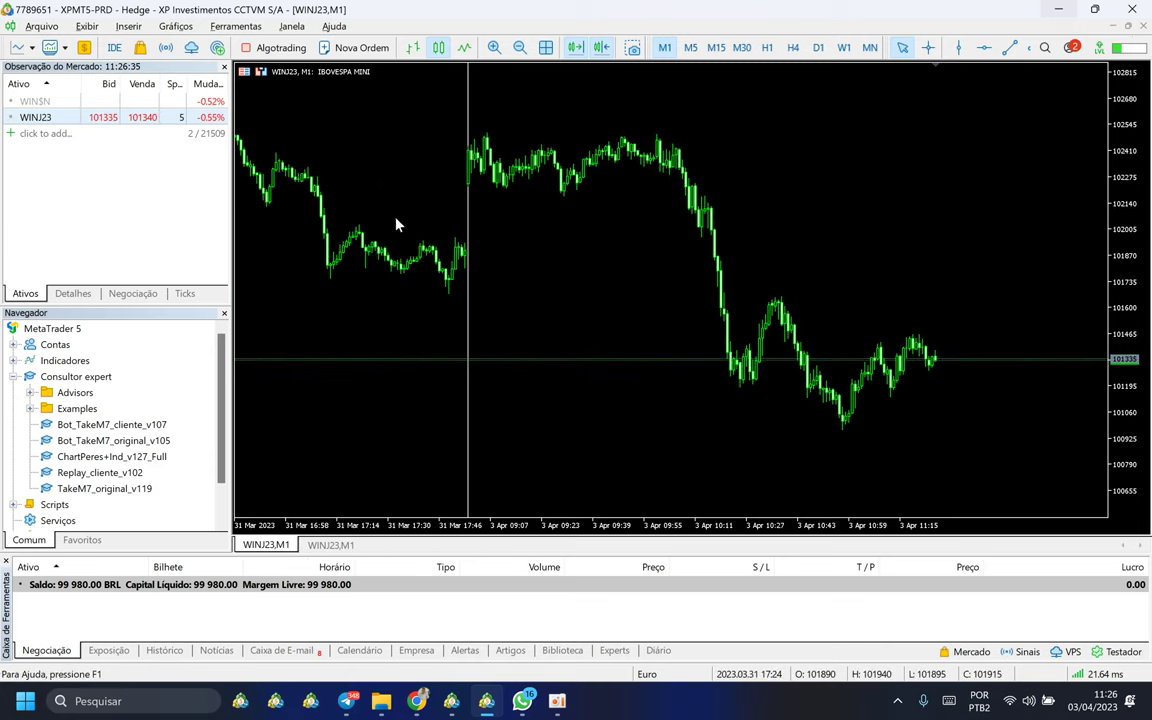
left_click_drag(110, 440, 491, 286)
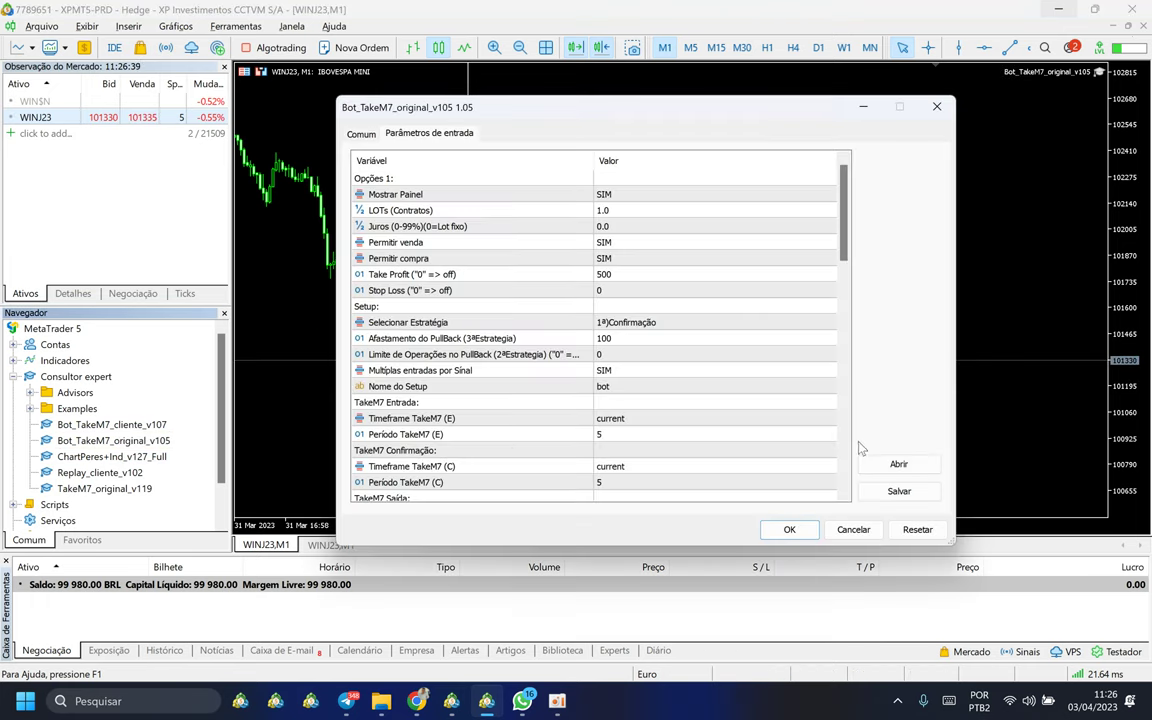
Load TKM7-SEMGRIDE-2.set into the bot's input parameters from the Setfile folder inside TESTER BOT INDICADOR TKM7 on the desktop
left_click(886, 466)
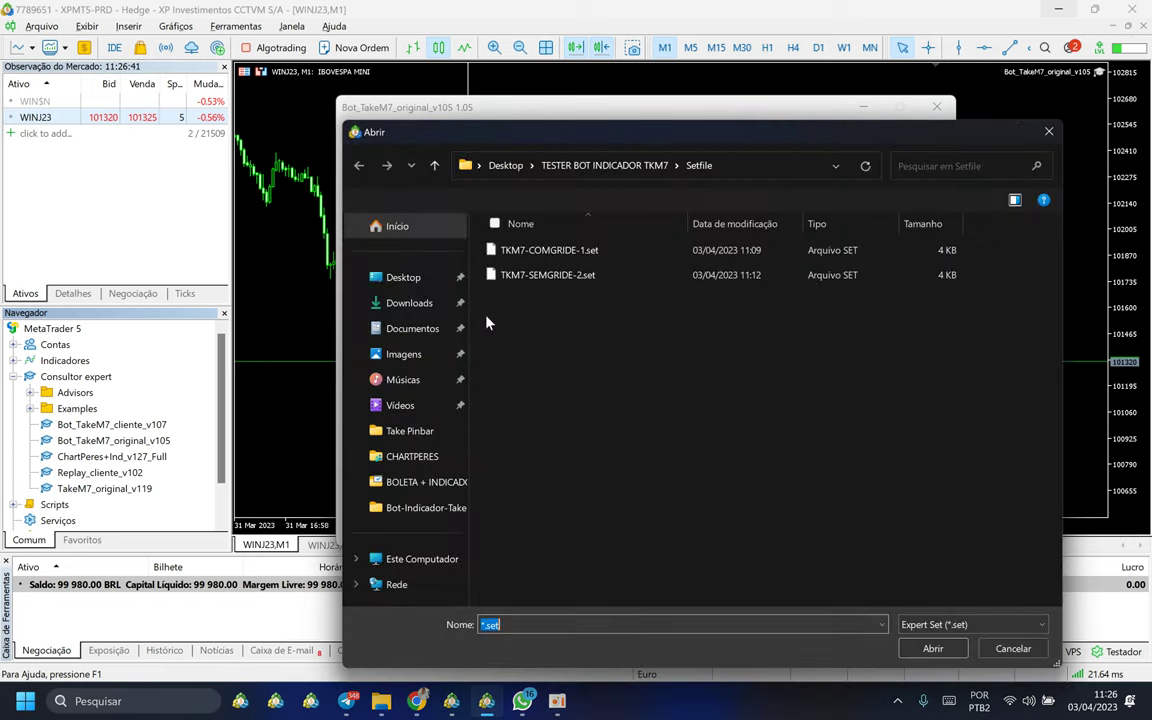
left_click(405, 278)
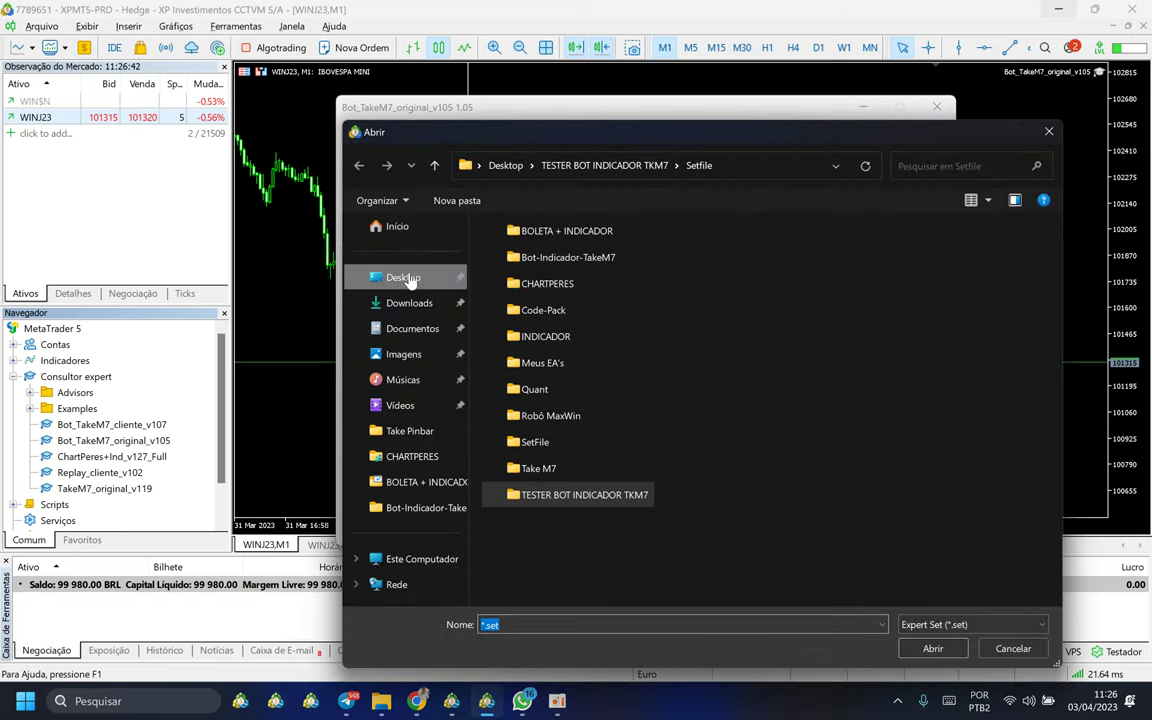
double_click(575, 500)
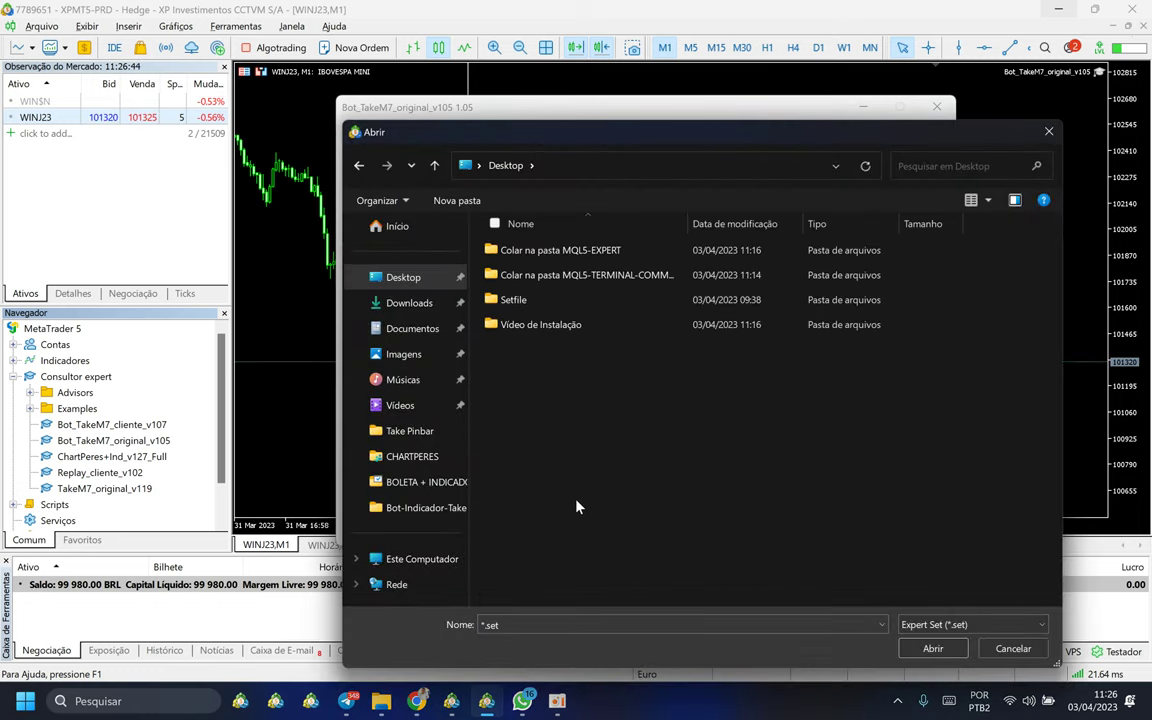
double_click(513, 300)
left_click(548, 279)
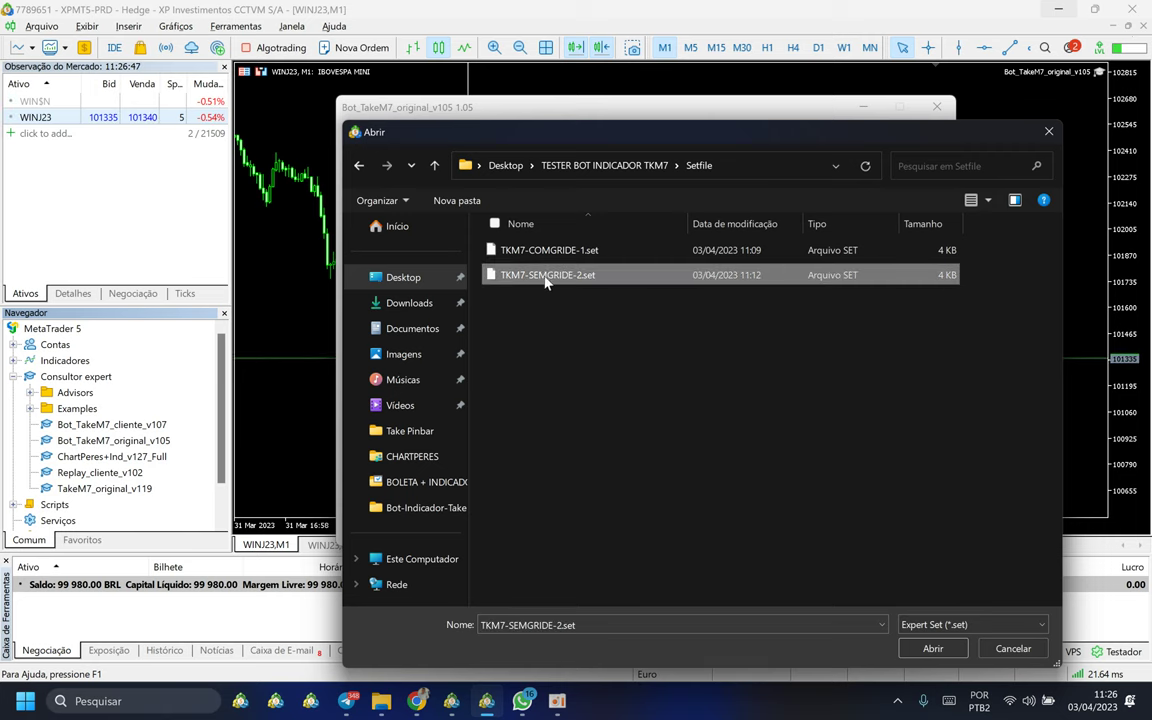
double_click(535, 282)
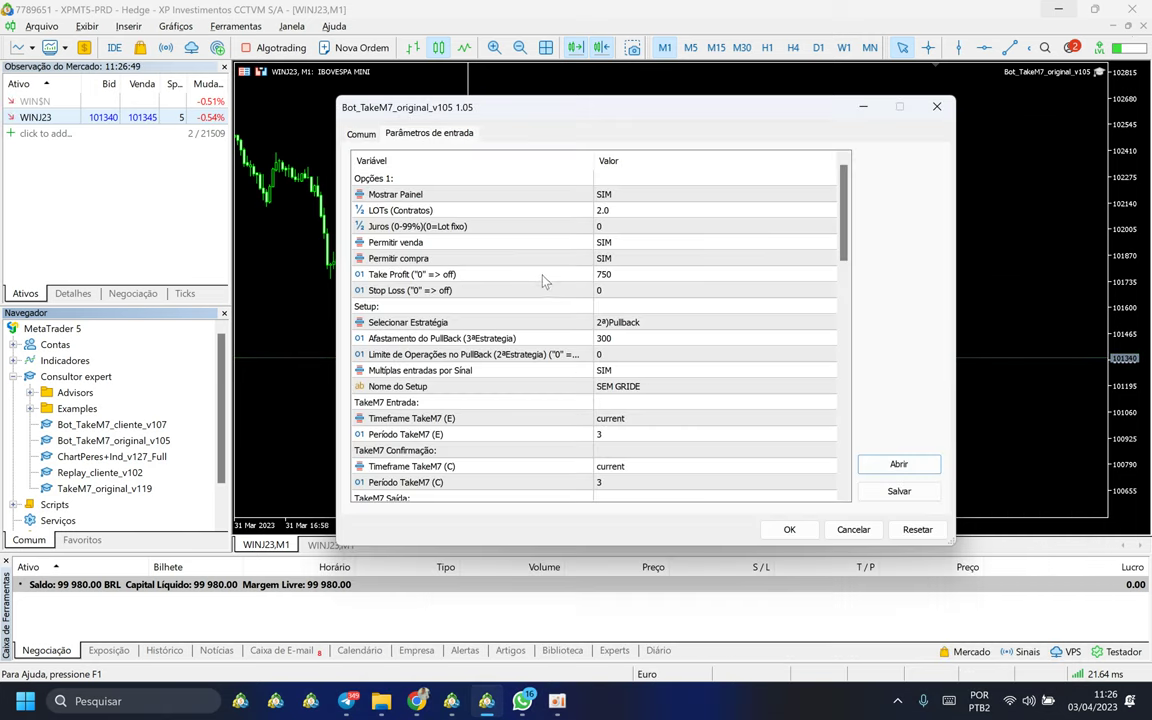
Review the loaded SEM GRIDE parameters through to the trading hours and apply them to start the bot on the chart
scroll(622, 357, "down", 10)
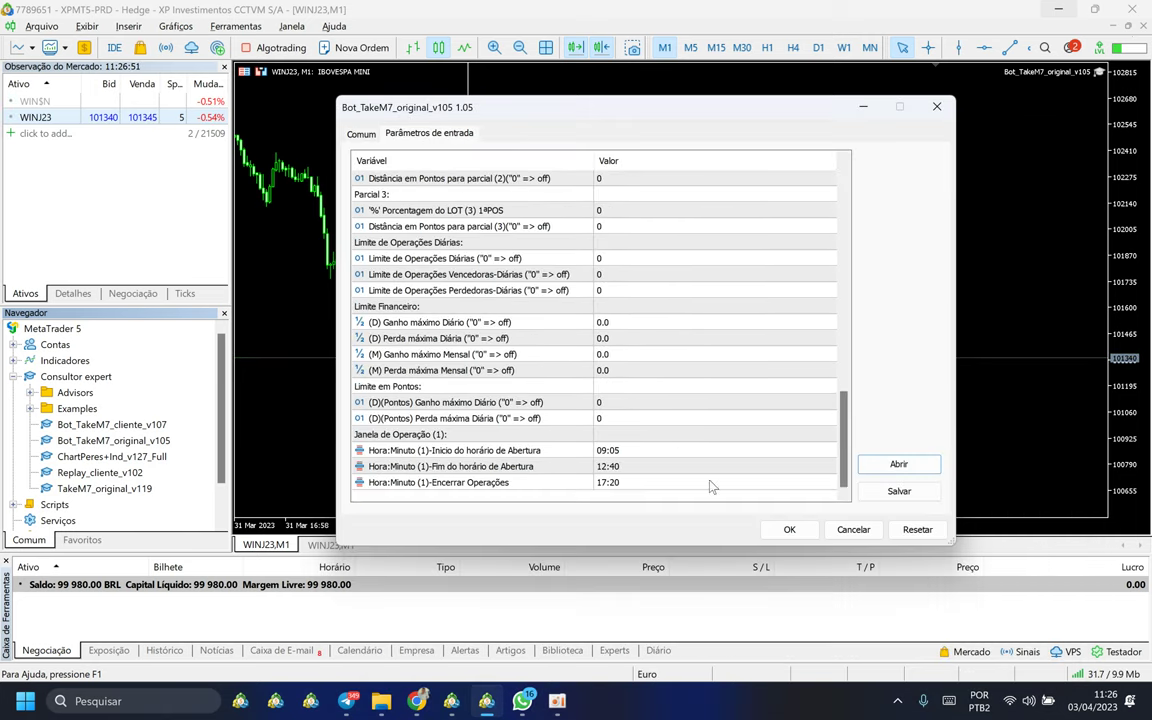
scroll(733, 411, "up", 10)
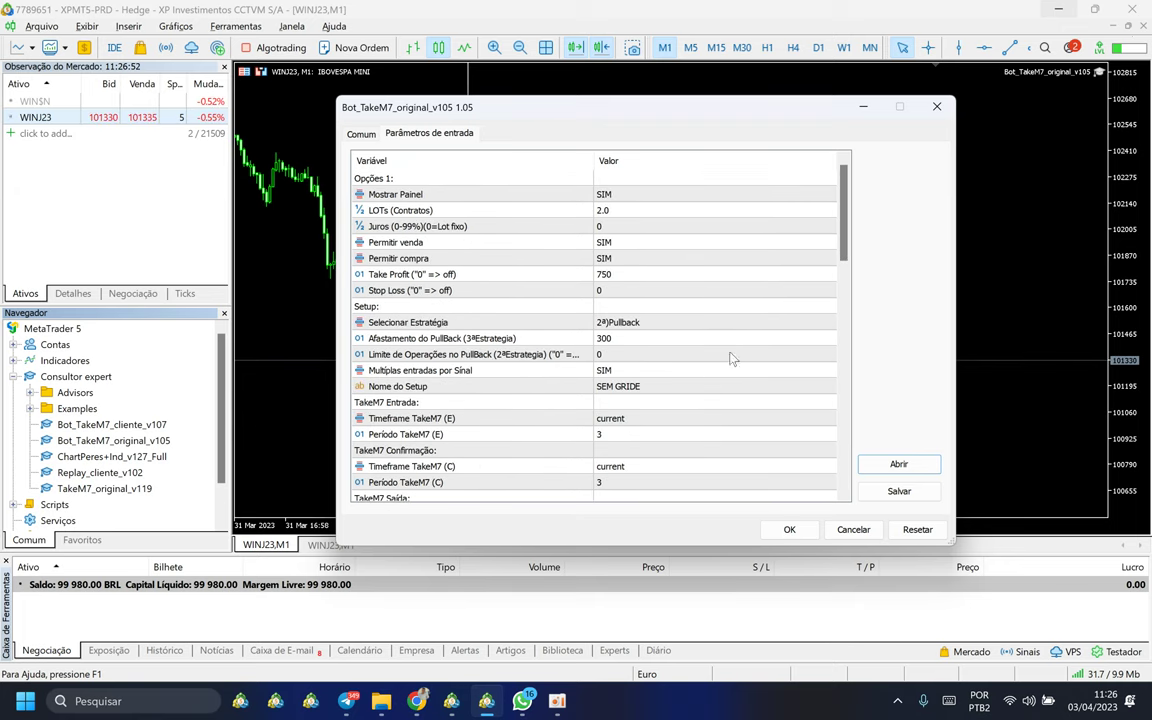
left_click(787, 530)
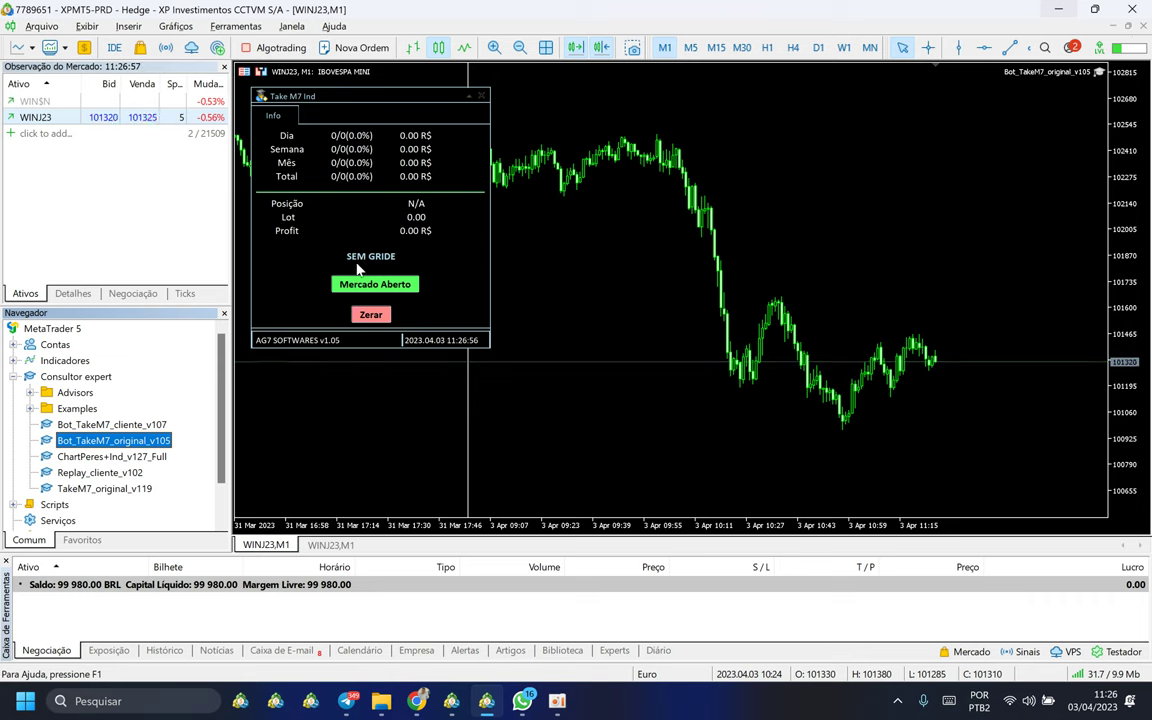
Tile the two WINJ23 charts side by side and briefly view the other terminal's balance graph
left_click(547, 49)
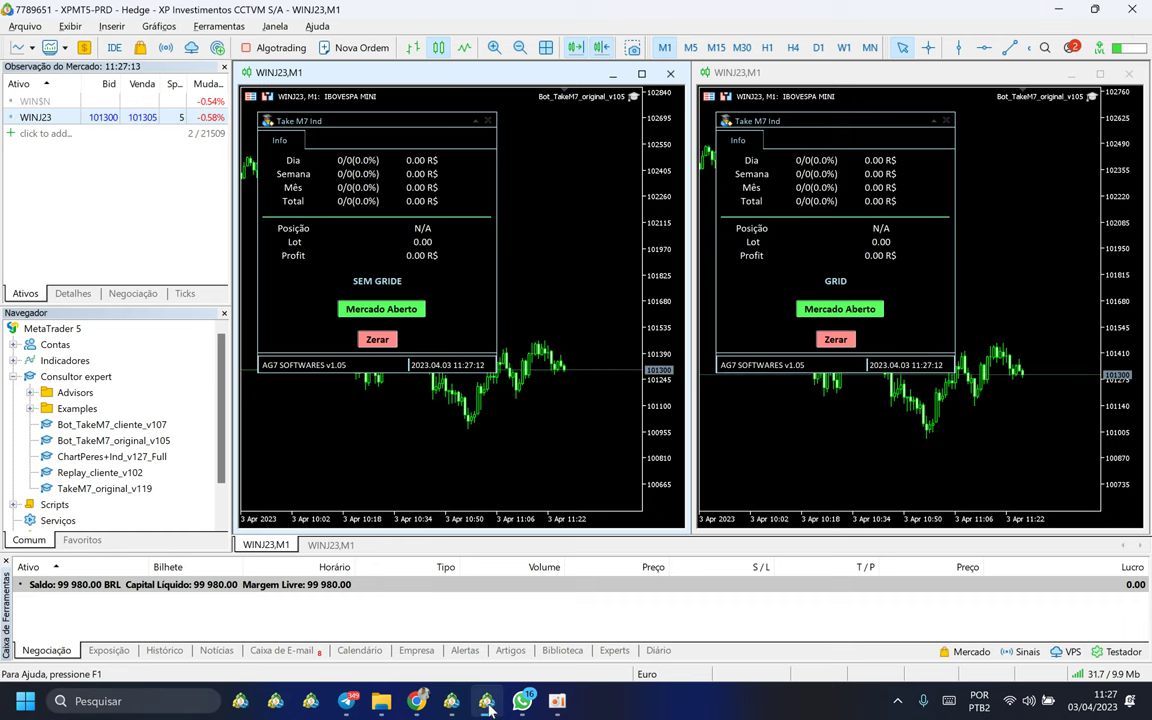
left_click(410, 555)
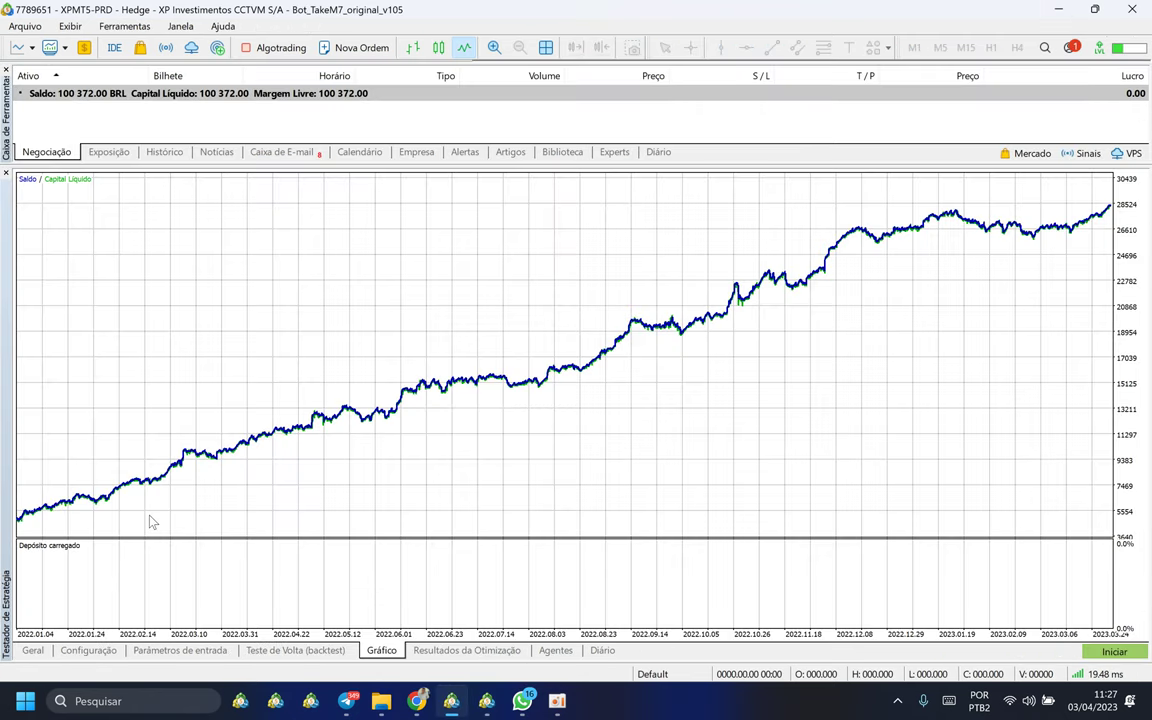
key("alt+Tab")
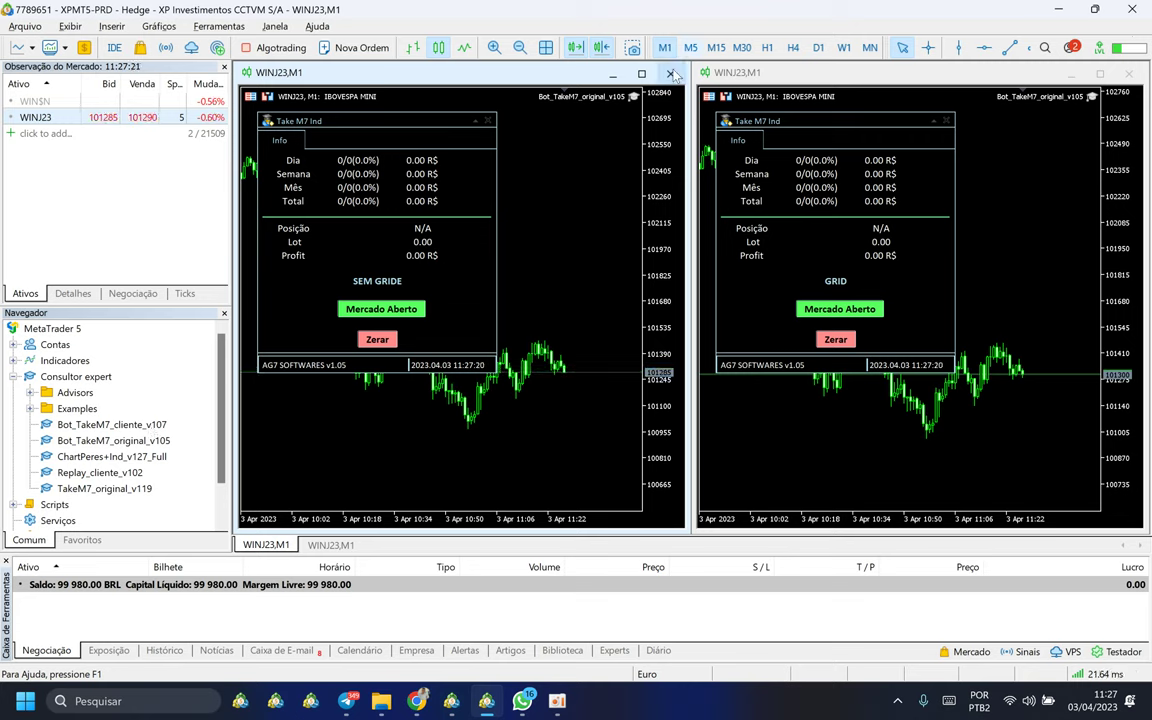
Remove the bot from both WINJ23 charts, confirming each removal, and close both charts
left_click(487, 121)
left_click(630, 460)
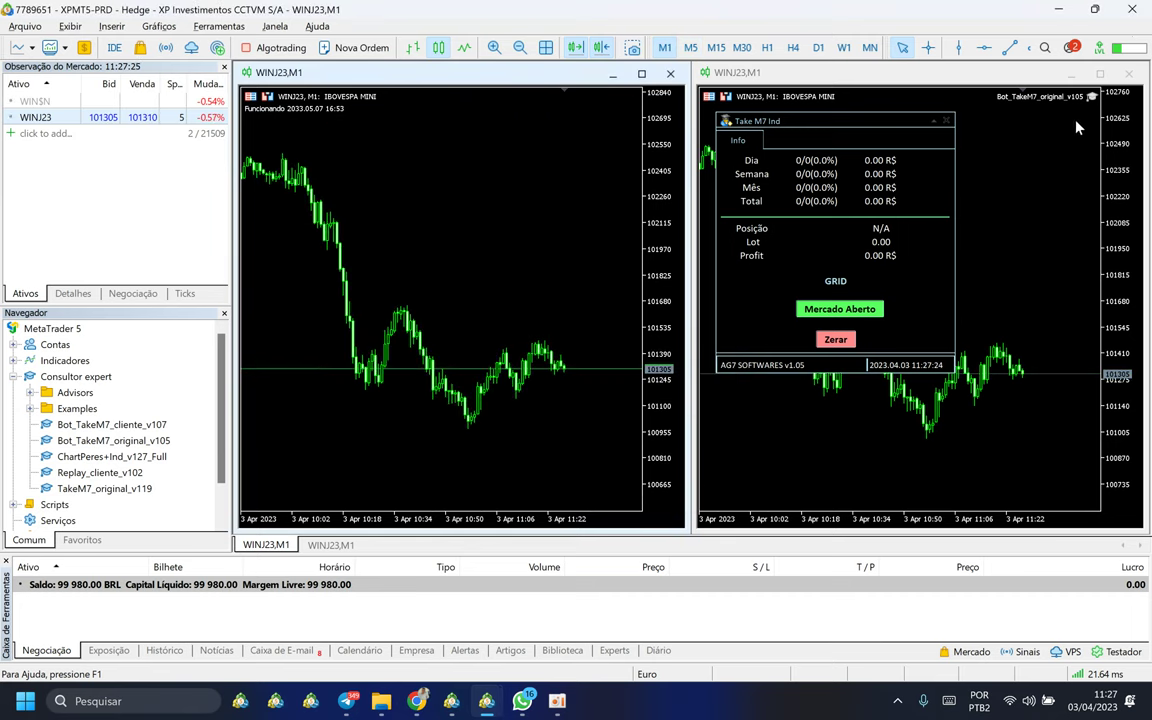
left_click(948, 121)
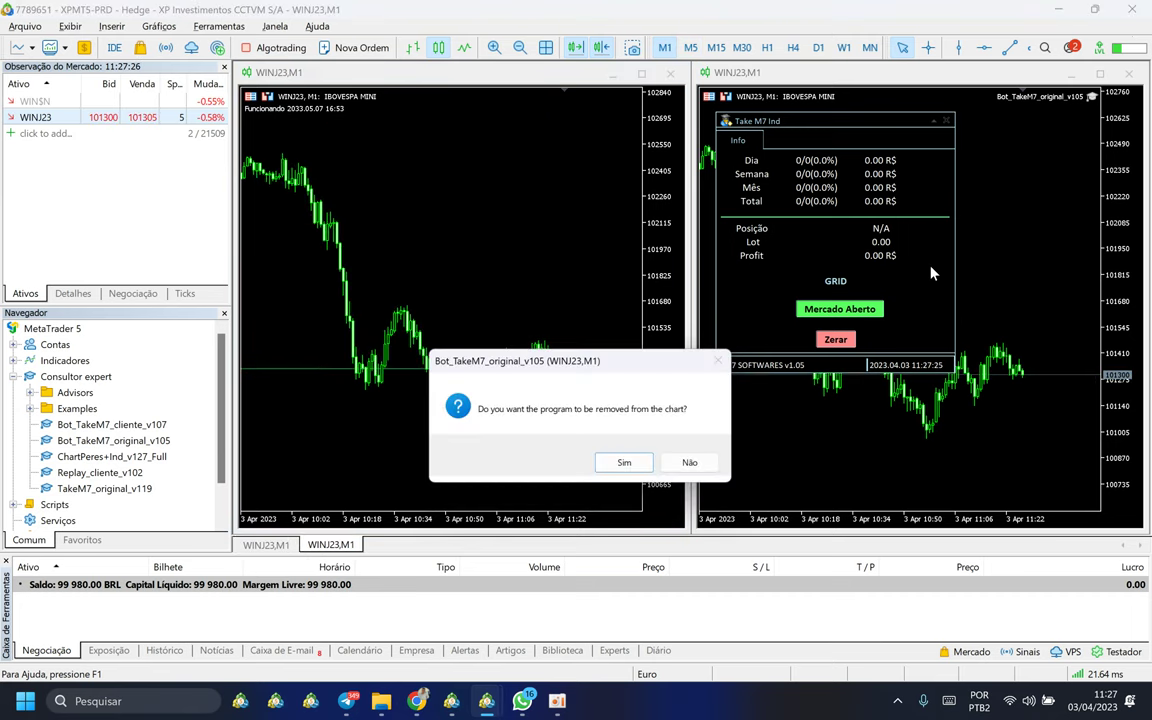
left_click(628, 462)
key("ctrl+F4")
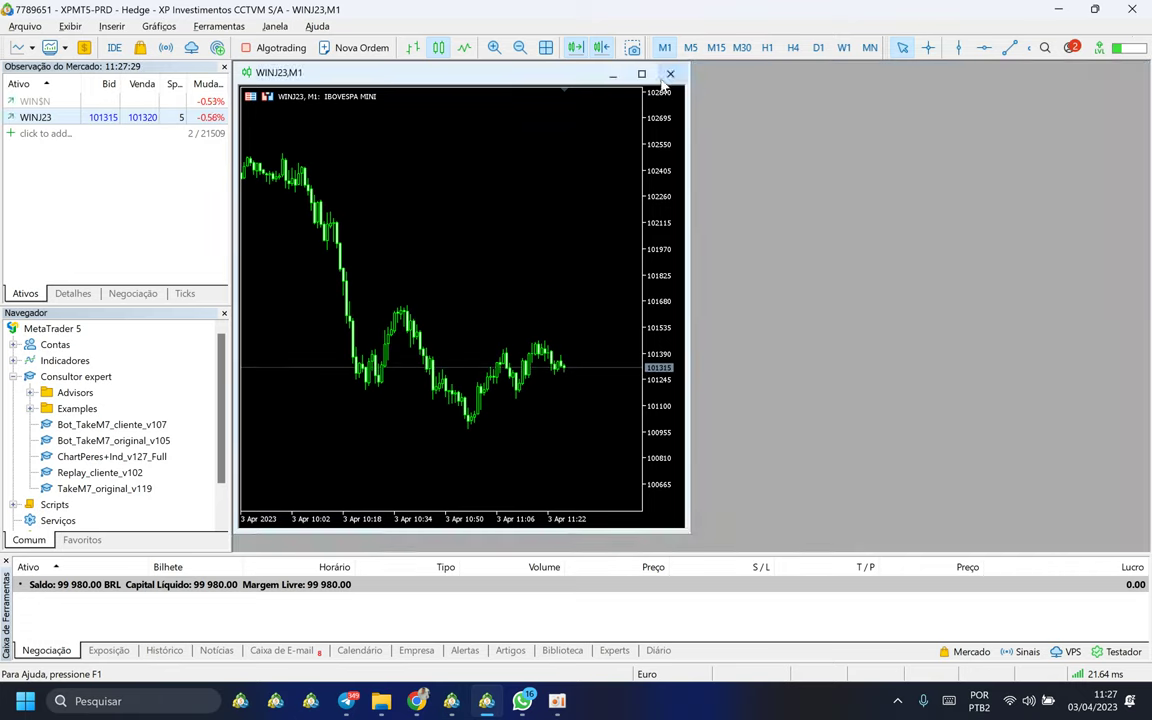
key("ctrl+F4")
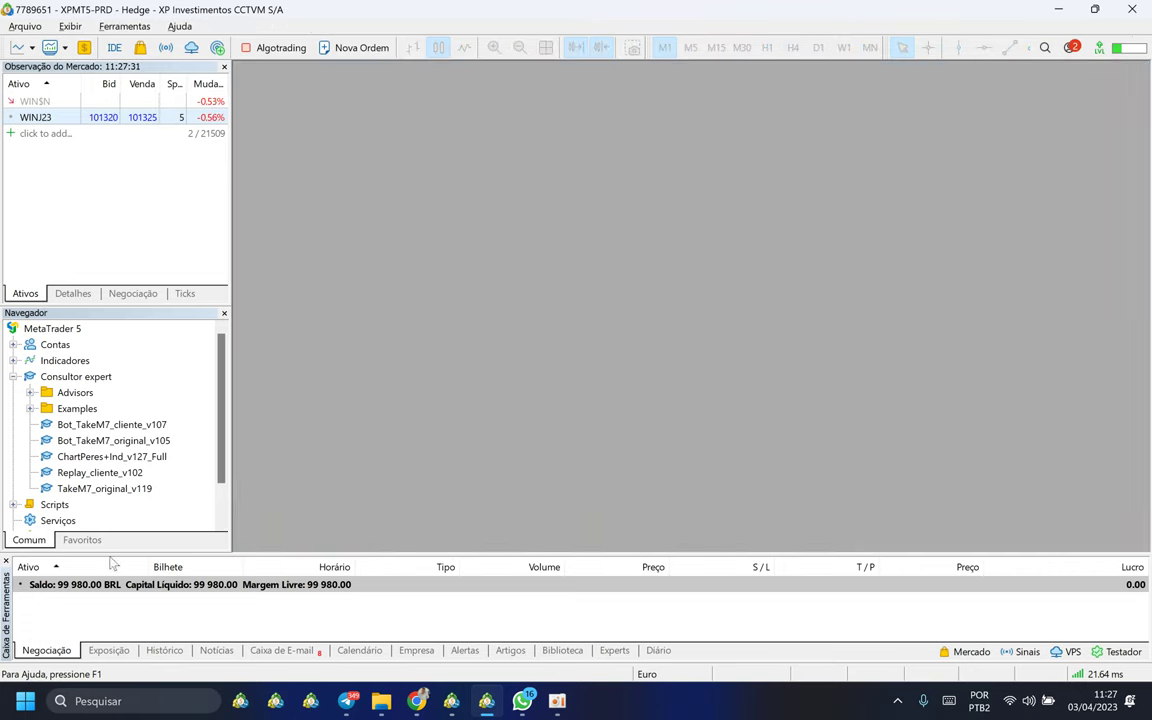
Open Bot_TakeM7_original_v105 from the Consultor expert list in the strategy tester
left_click_drag(113, 556, 240, 330)
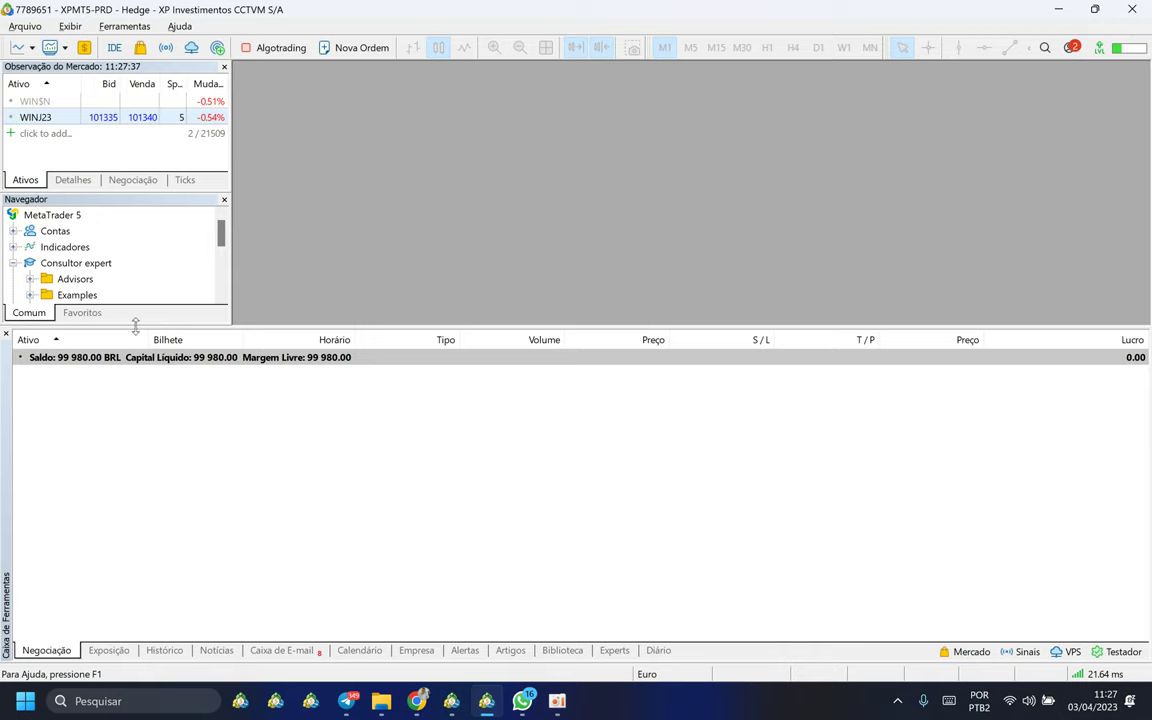
left_click_drag(135, 327, 120, 556)
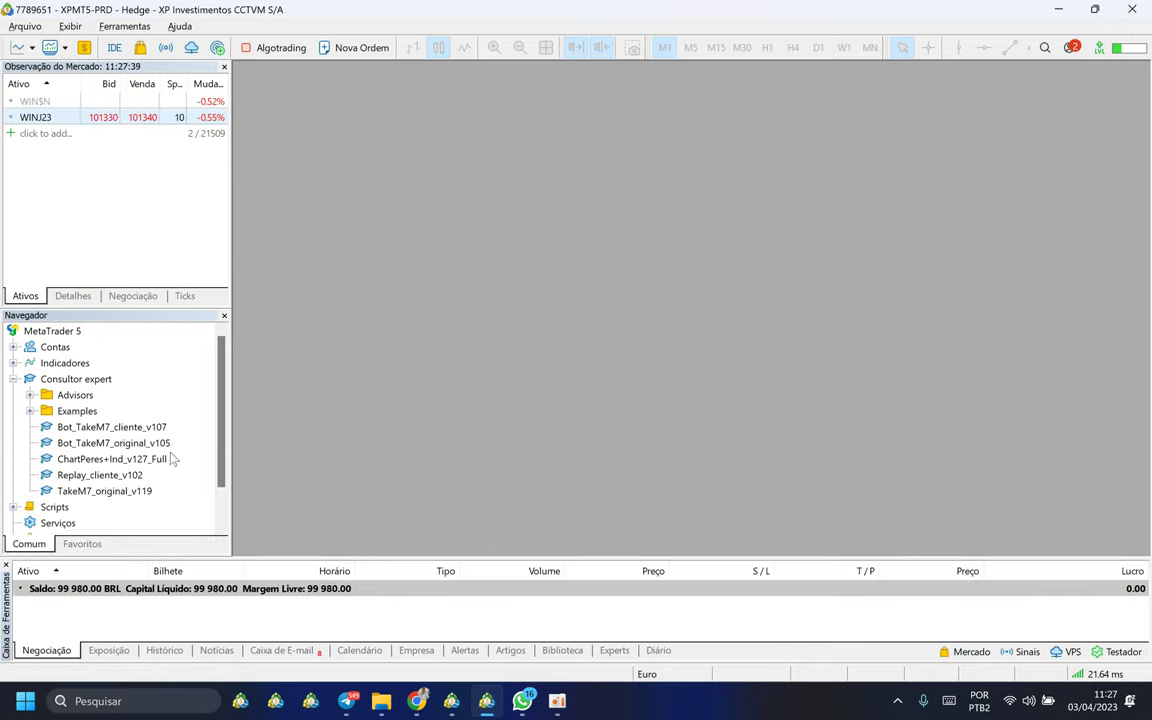
left_click(70, 380)
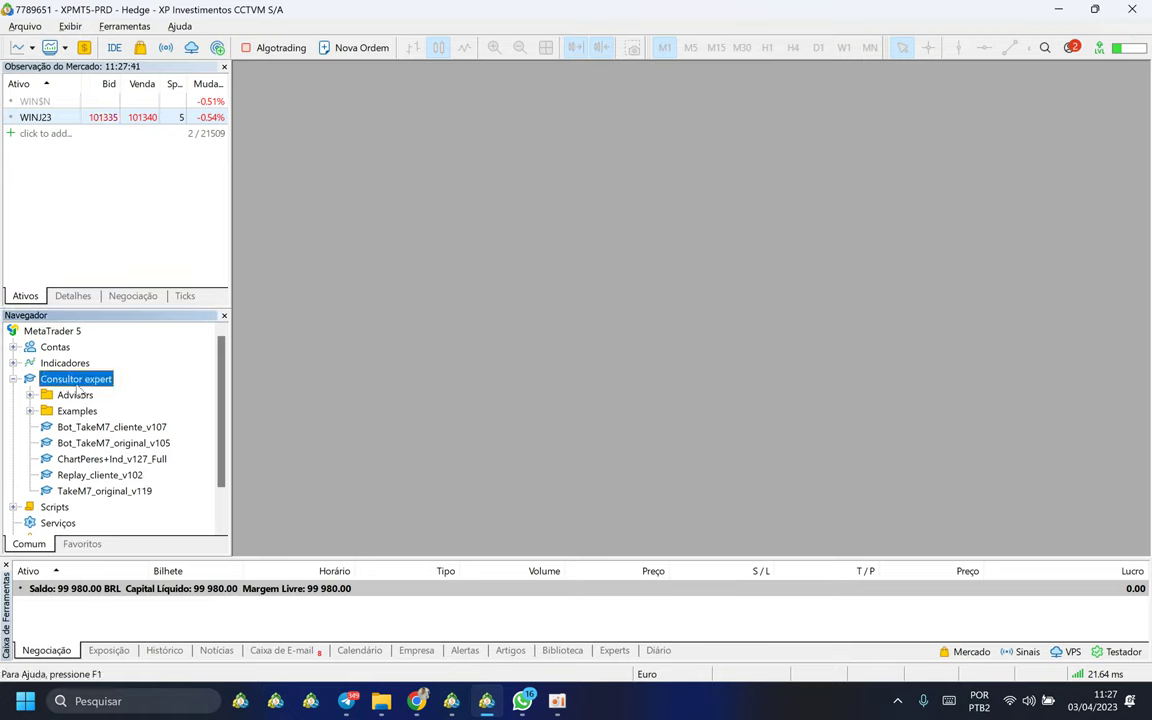
left_click(114, 443)
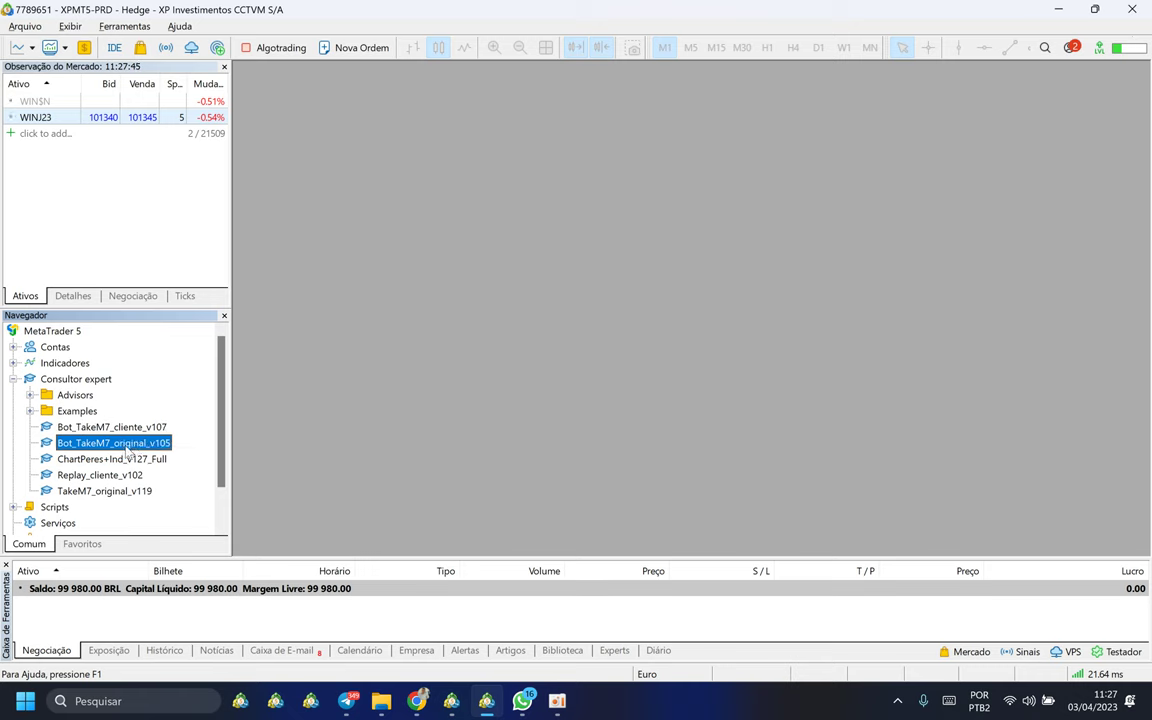
right_click(128, 450)
left_click(150, 475)
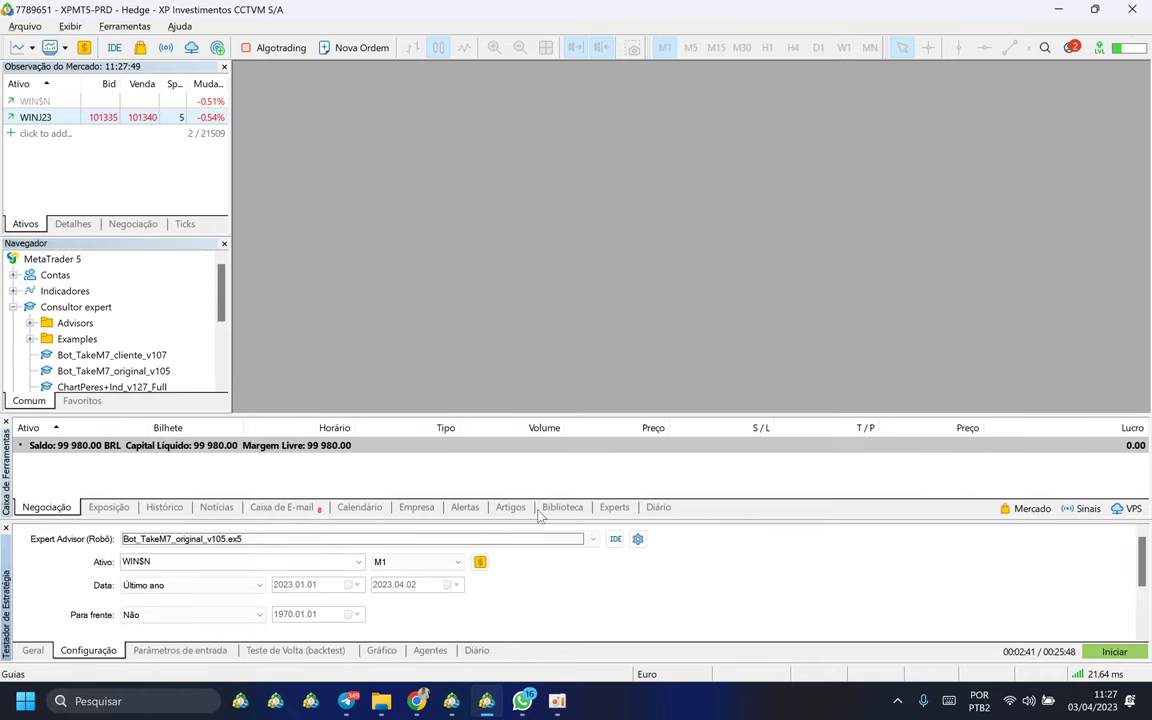
Close the toolbox and enlarge the strategy tester so its configuration fills the whole workspace
left_click(6, 421)
left_click_drag(85, 521, 170, 151)
left_click_drag(88, 152, 75, 245)
left_click(45, 105)
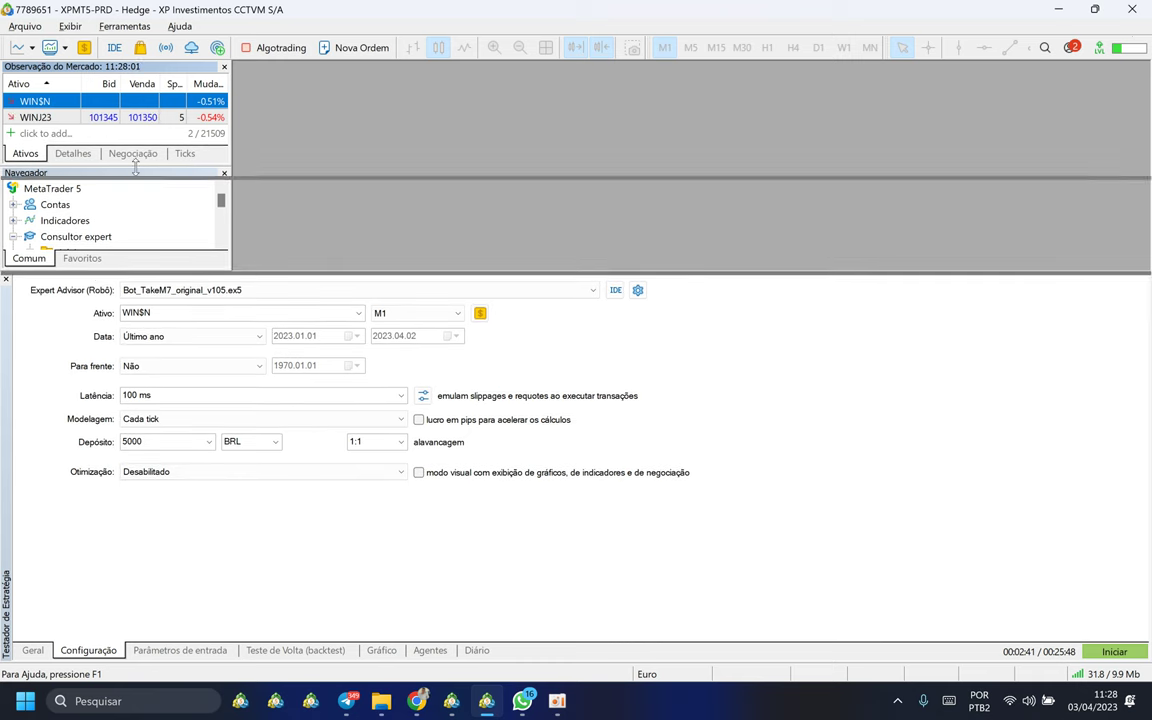
left_click_drag(98, 272, 100, 68)
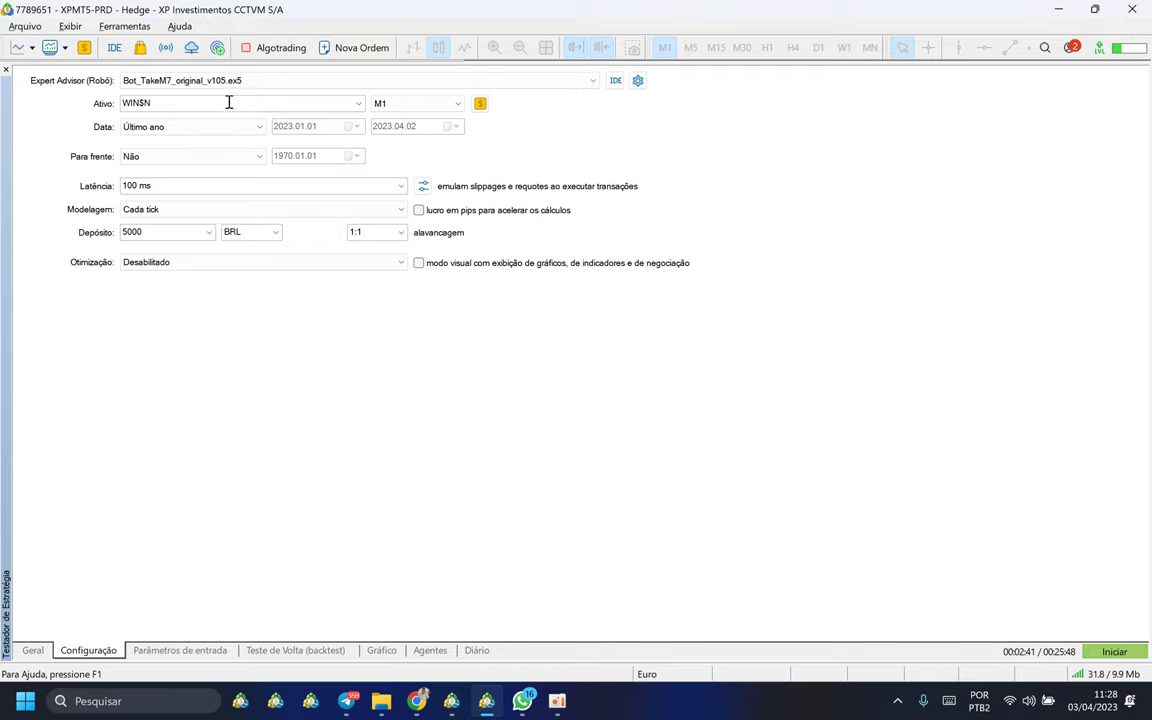
Select WIN$N as the test symbol by searching the symbol field for "win"
double_click(170, 103)
type("win")
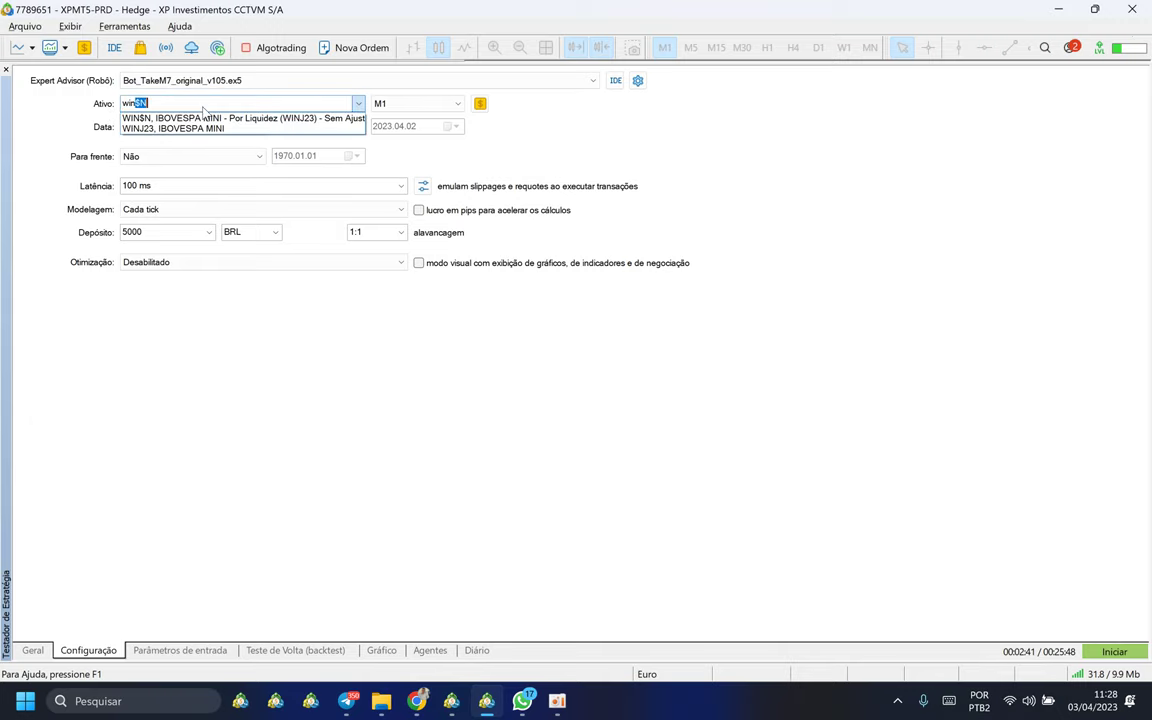
left_click(210, 117)
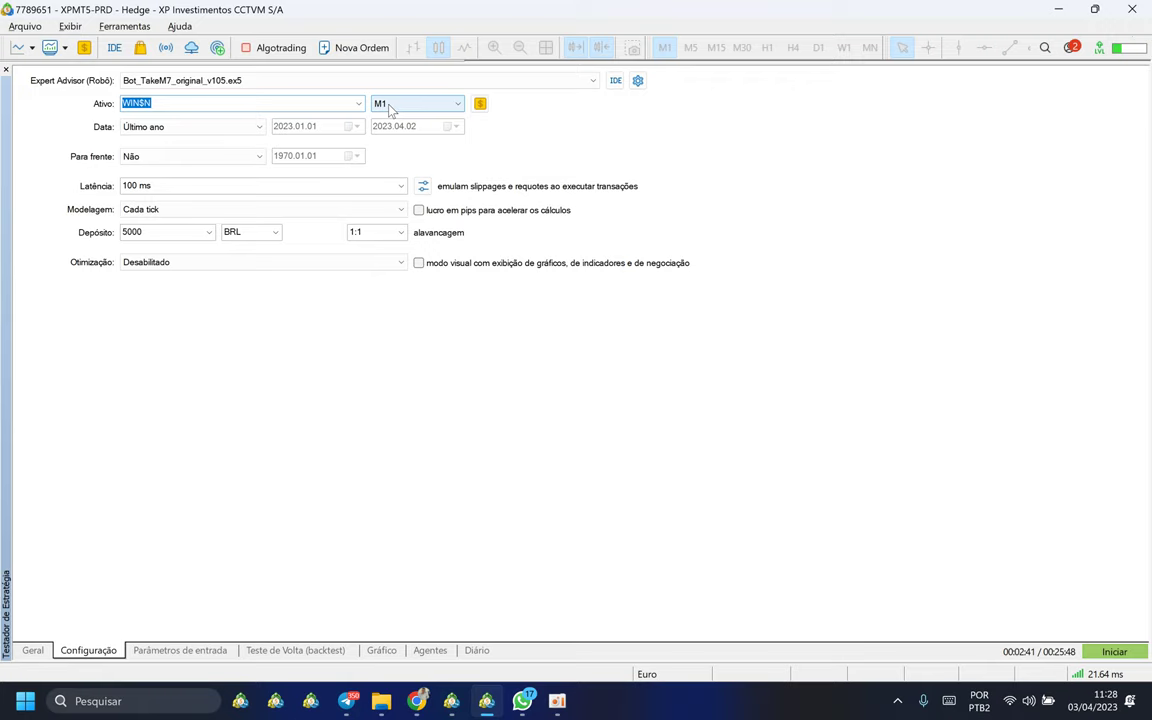
Try a custom test period with start years 2022 and 2023, and restore the date range to Último ano
left_click(140, 128)
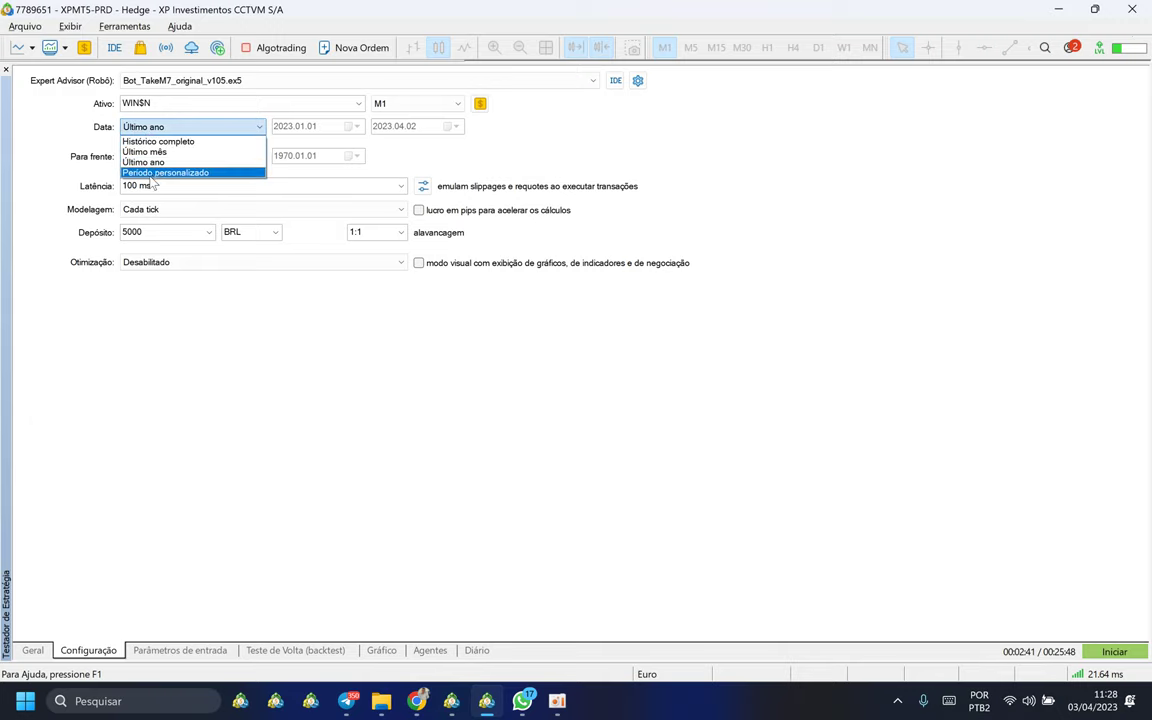
left_click(152, 174)
left_click(284, 127)
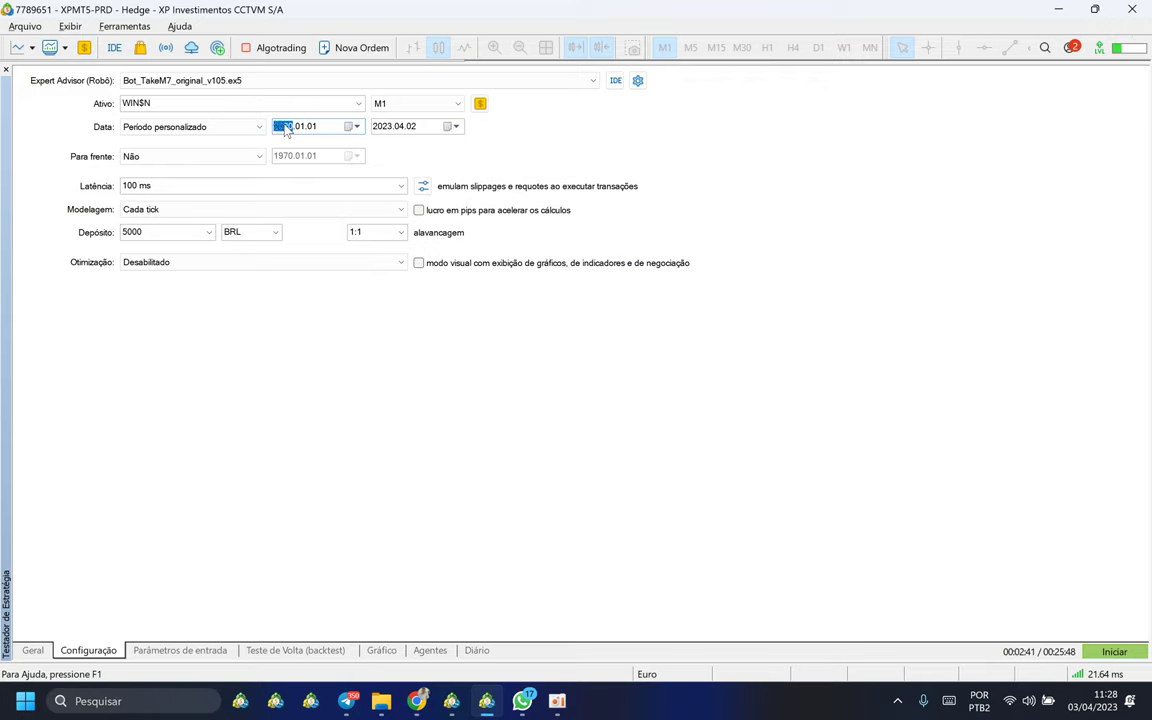
left_click(404, 154)
left_click(280, 128)
type("2022")
type("2023")
left_click(190, 126)
left_click(215, 151)
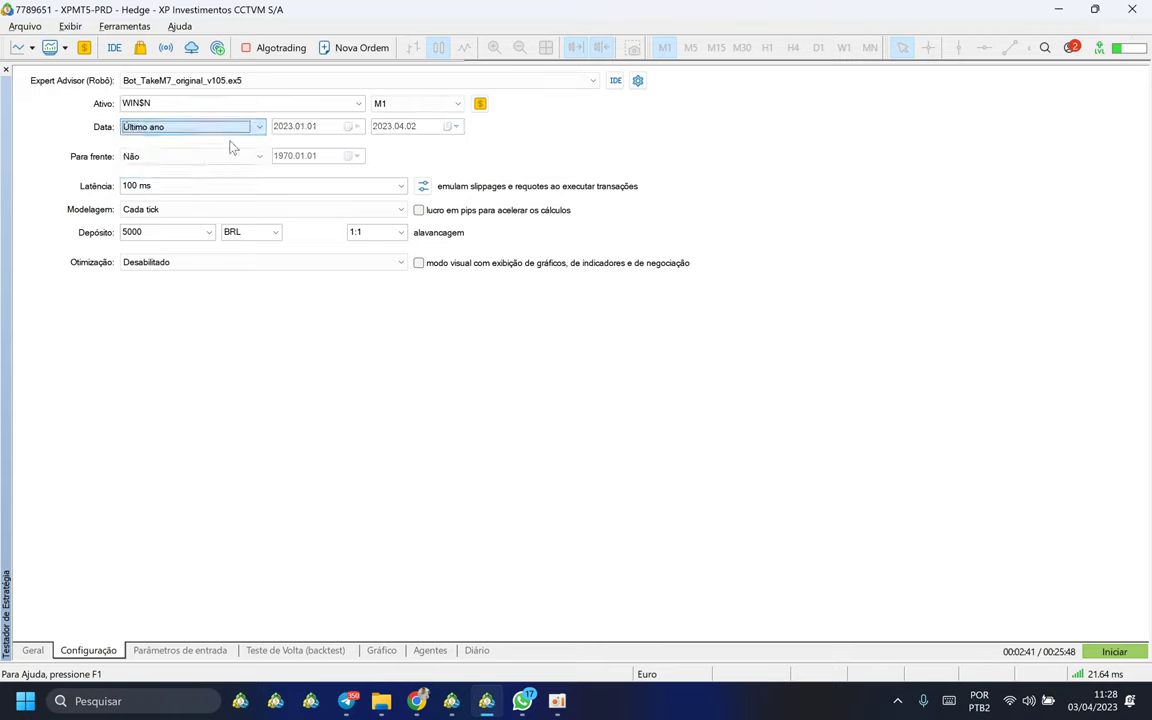
left_click(397, 133)
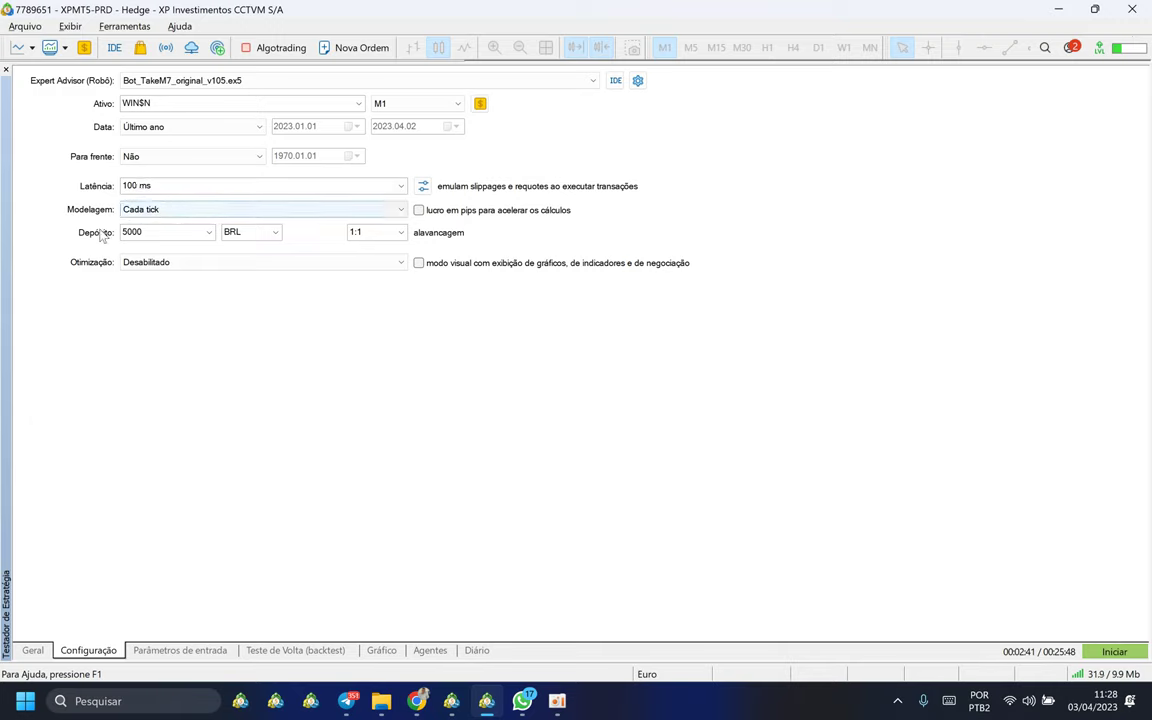
Keep the deposit at 5000 BRL with 1:1 leverage, and enable visual mode with charts, indicators and trading displayed
left_click(154, 231)
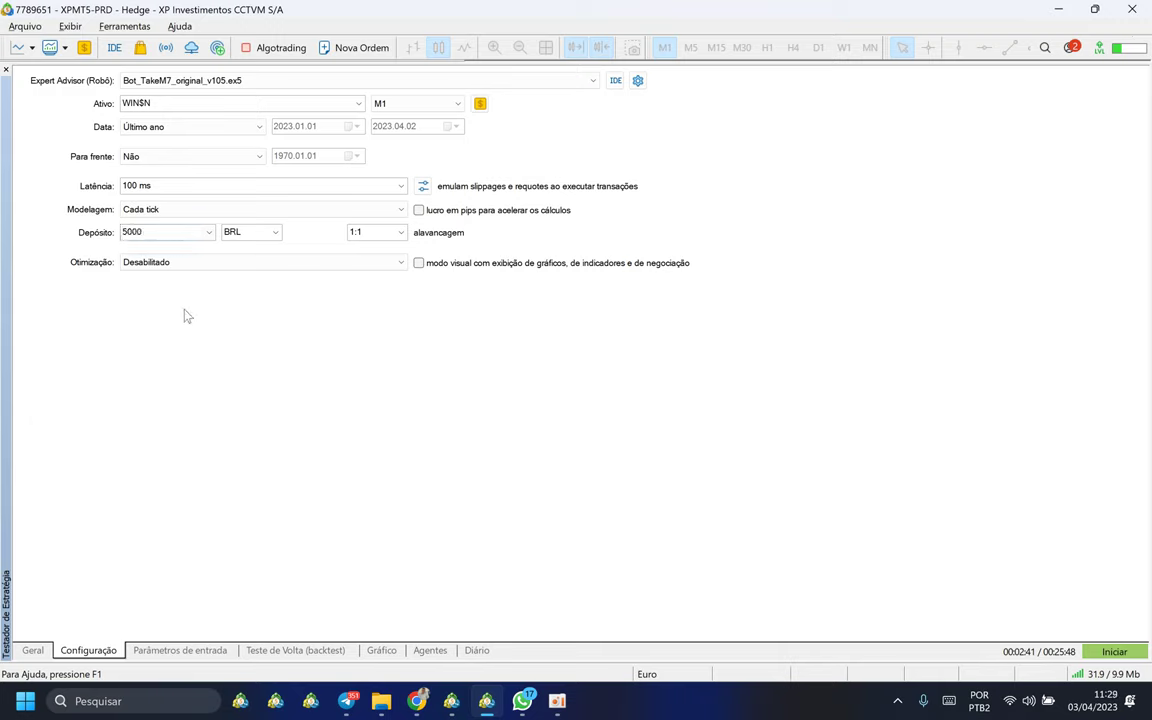
left_click(242, 233)
left_click(401, 233)
left_click(401, 233)
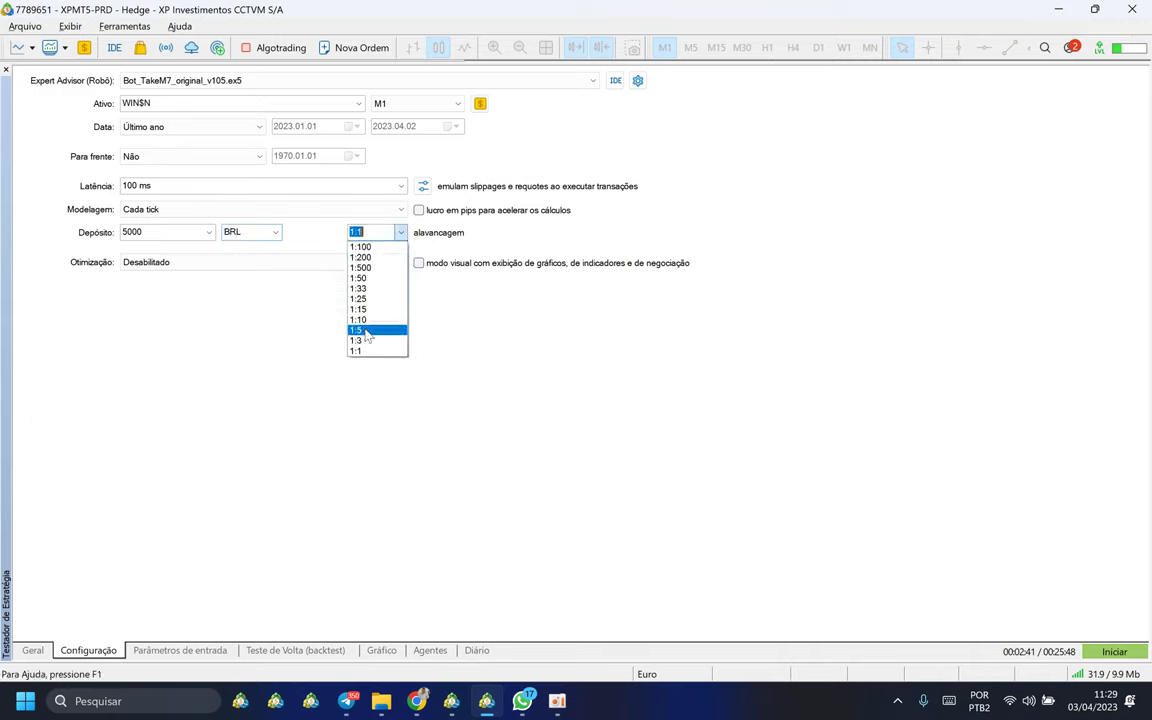
left_click(362, 347)
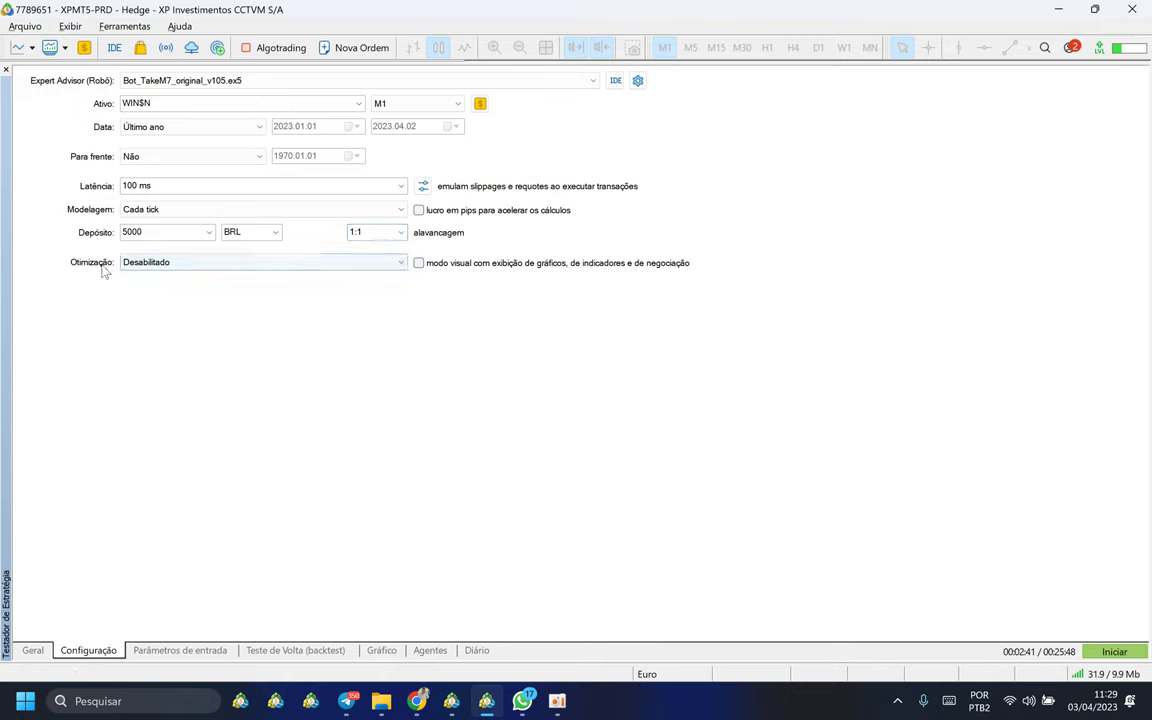
left_click(419, 264)
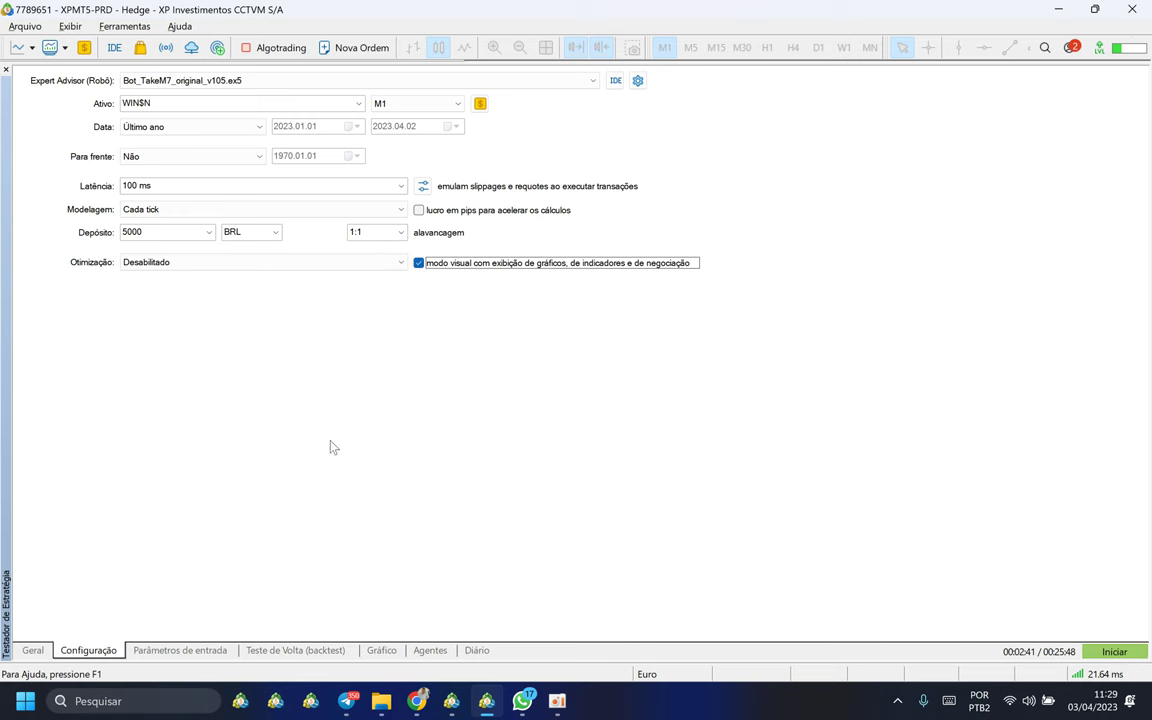
Check the bot's input parameters, including Mostrar Painel, and disable visual mode in the test configuration
left_click(181, 651)
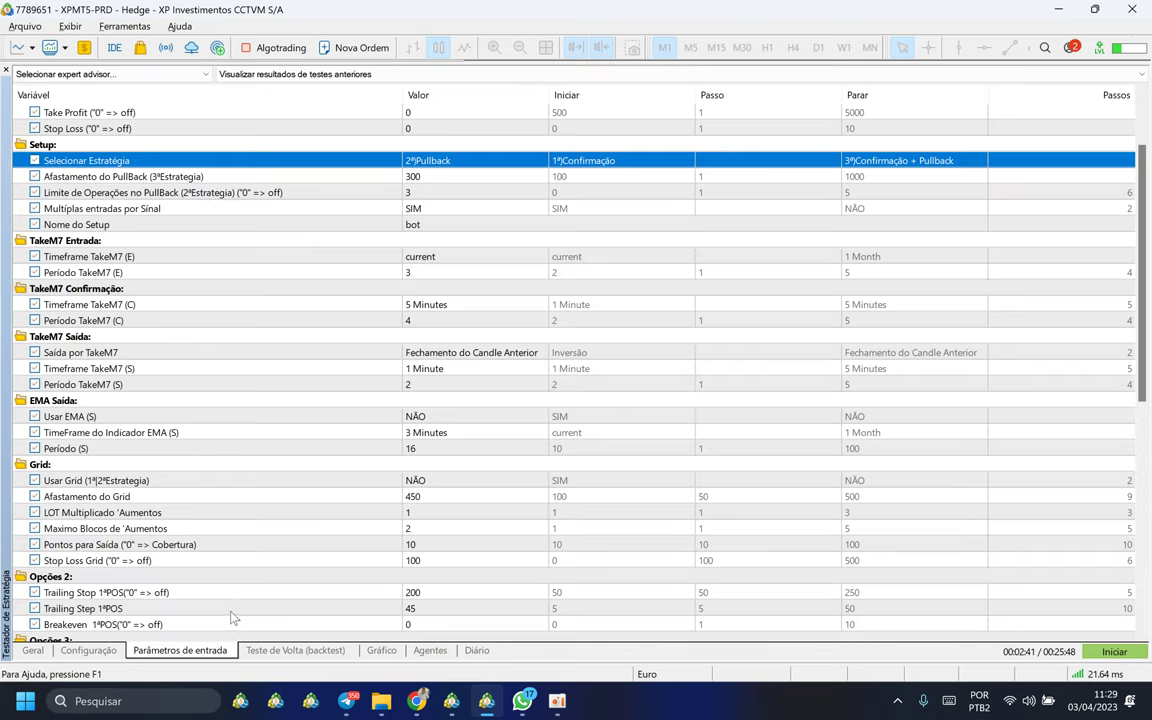
scroll(240, 570, "up", 2)
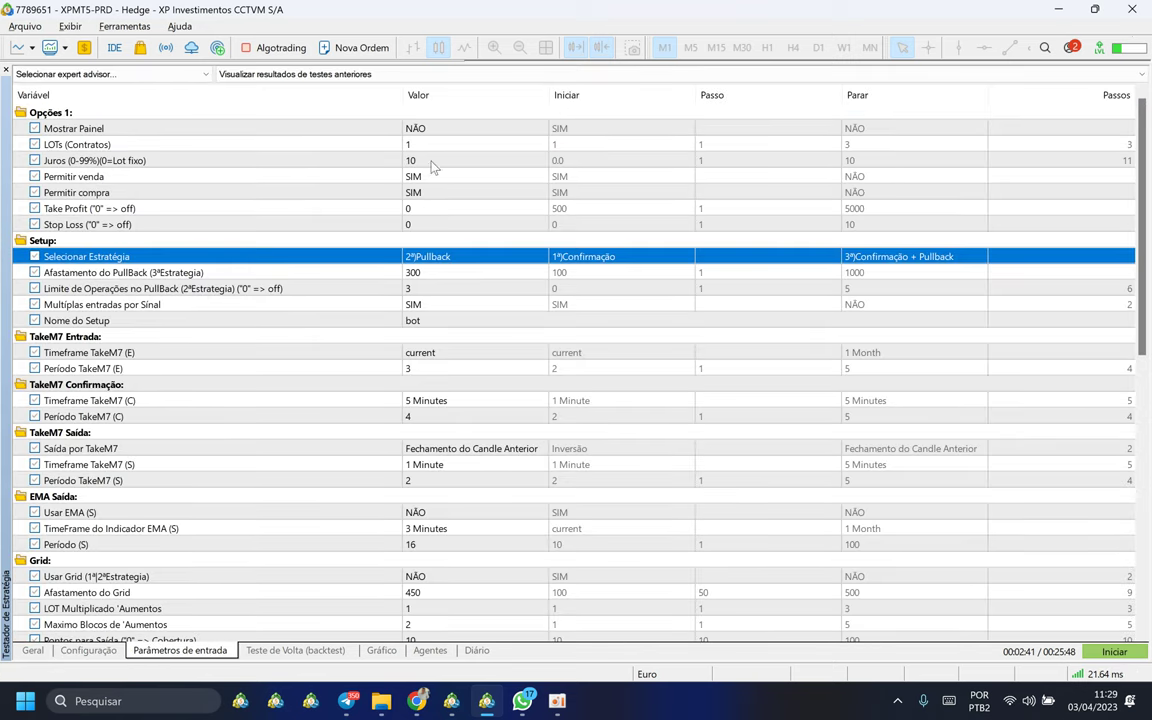
left_click(427, 130)
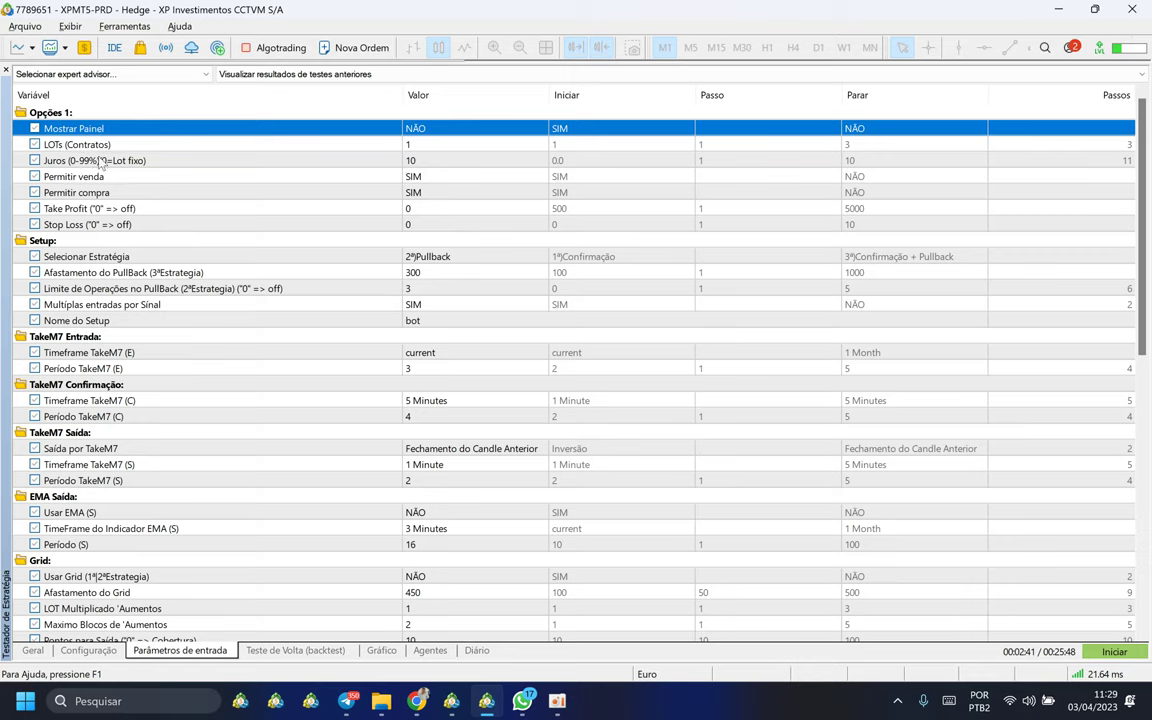
left_click(88, 651)
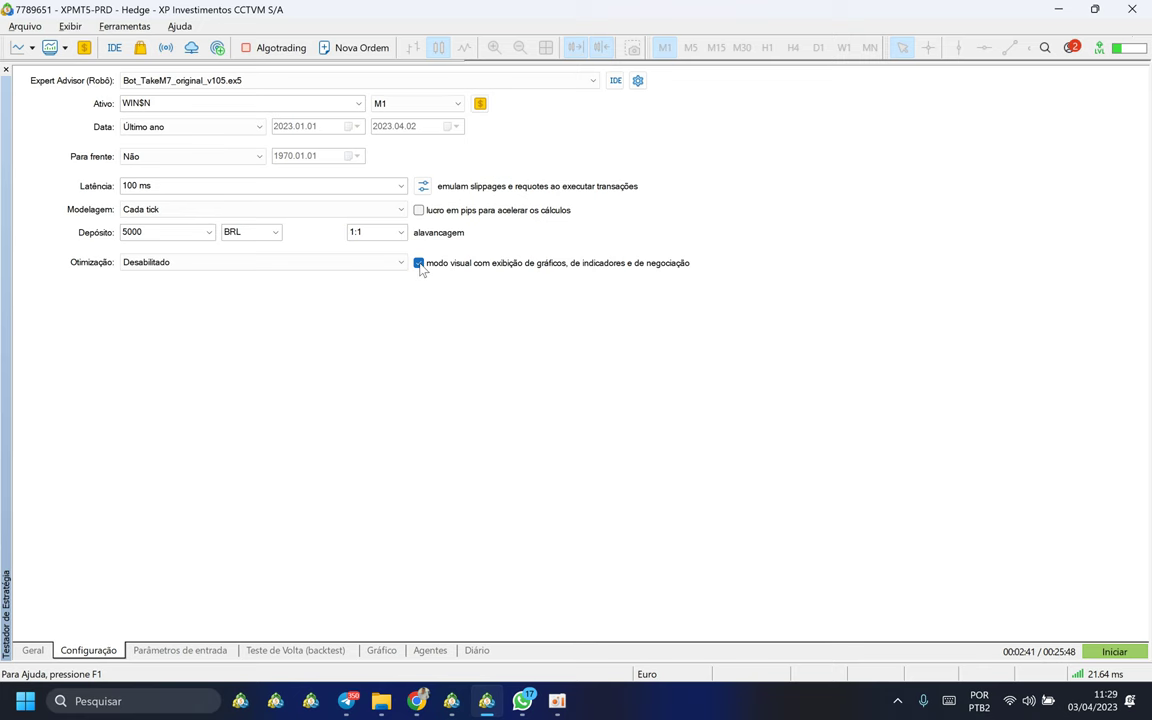
left_click(382, 650)
left_click(432, 265)
Load TKM7-SEMGRIDE-2.set into the input parameters from the Setfile folder inside TESTER BOT INDICADOR TKM7 on the Desktop
left_click(182, 651)
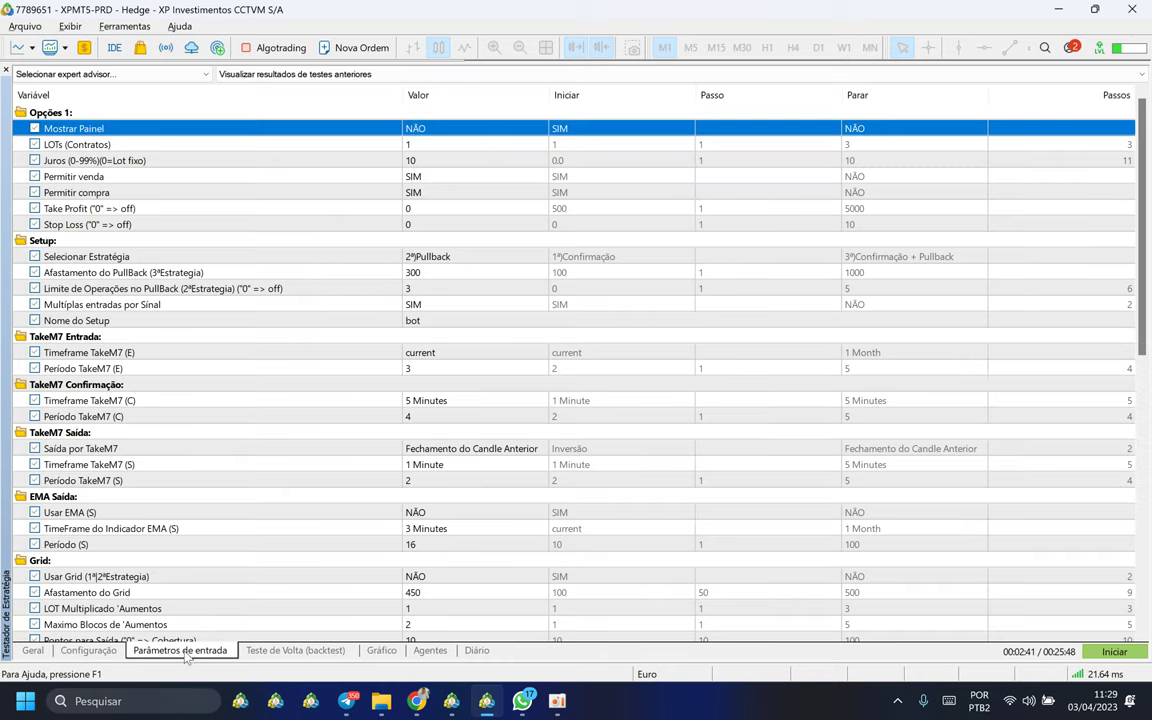
right_click(291, 342)
left_click(322, 354)
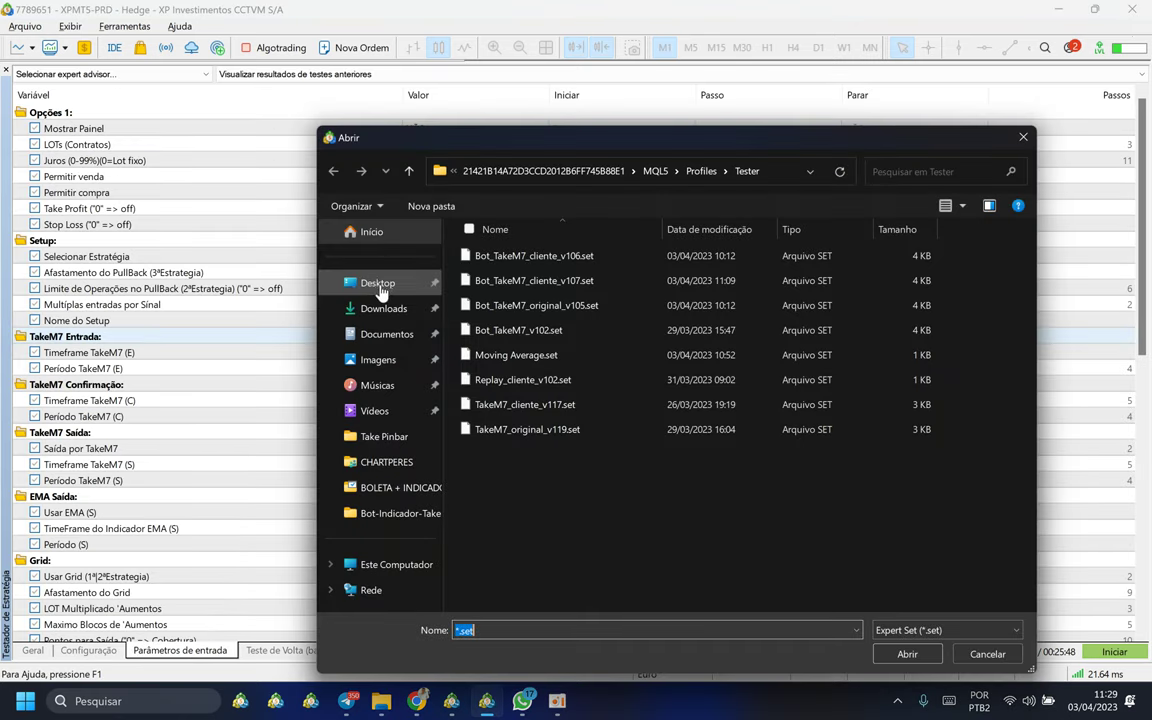
left_click(379, 285)
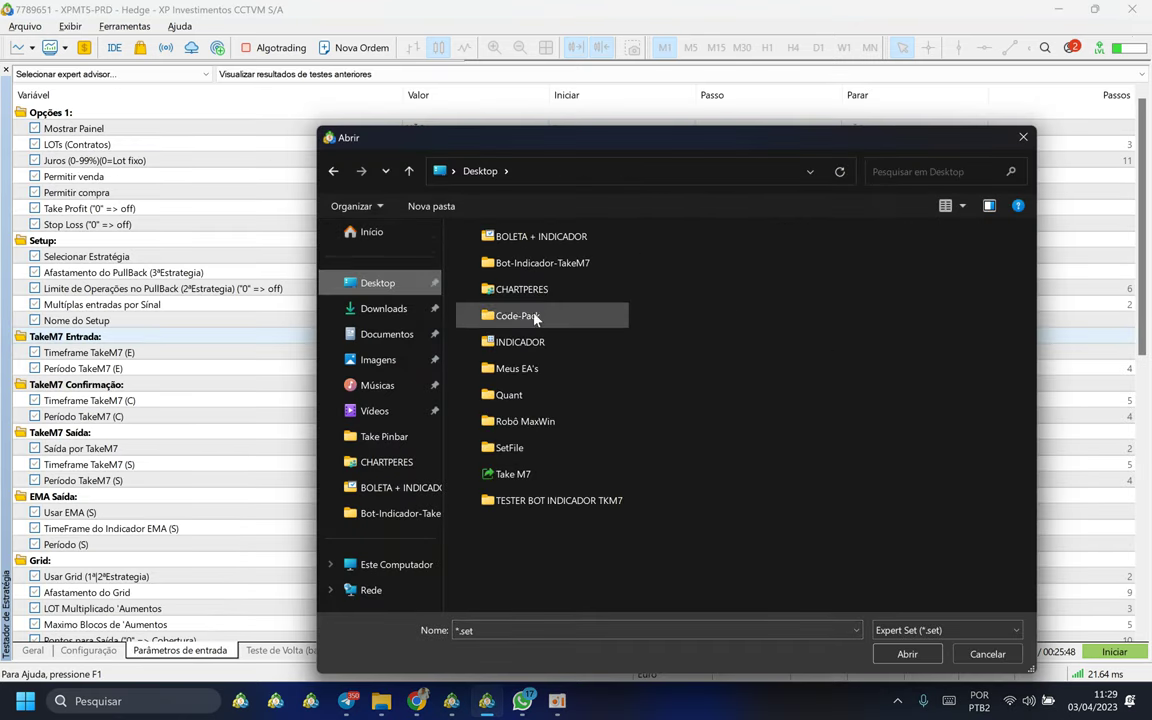
double_click(505, 500)
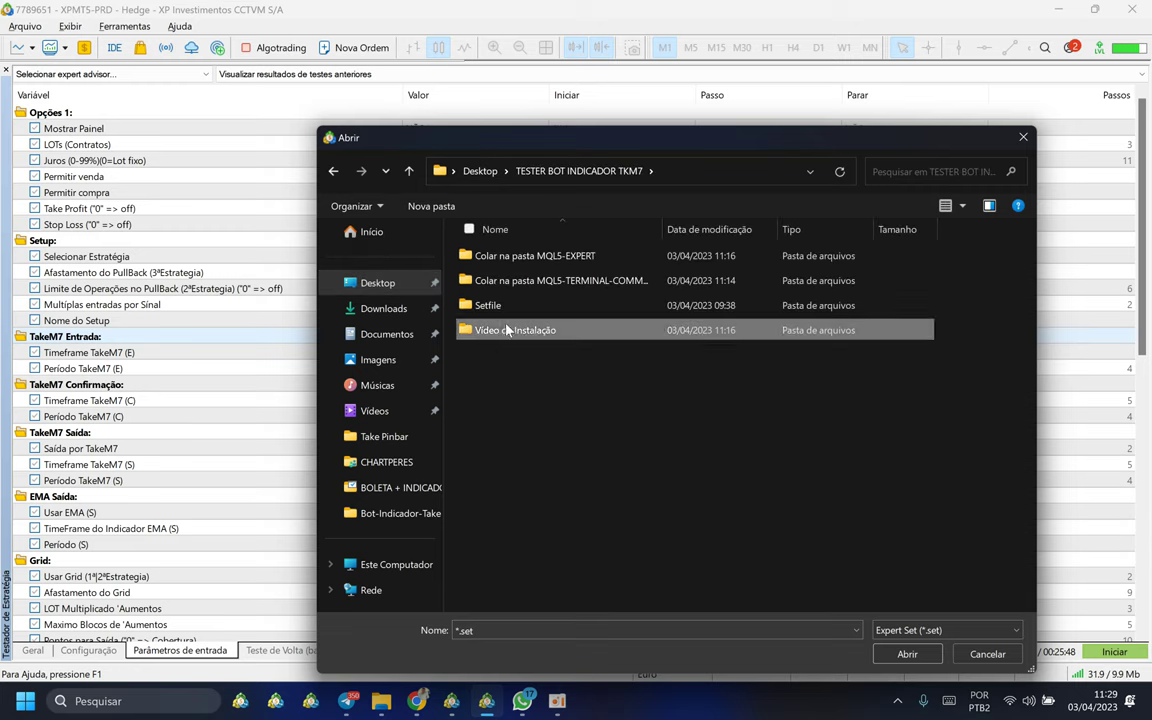
double_click(490, 306)
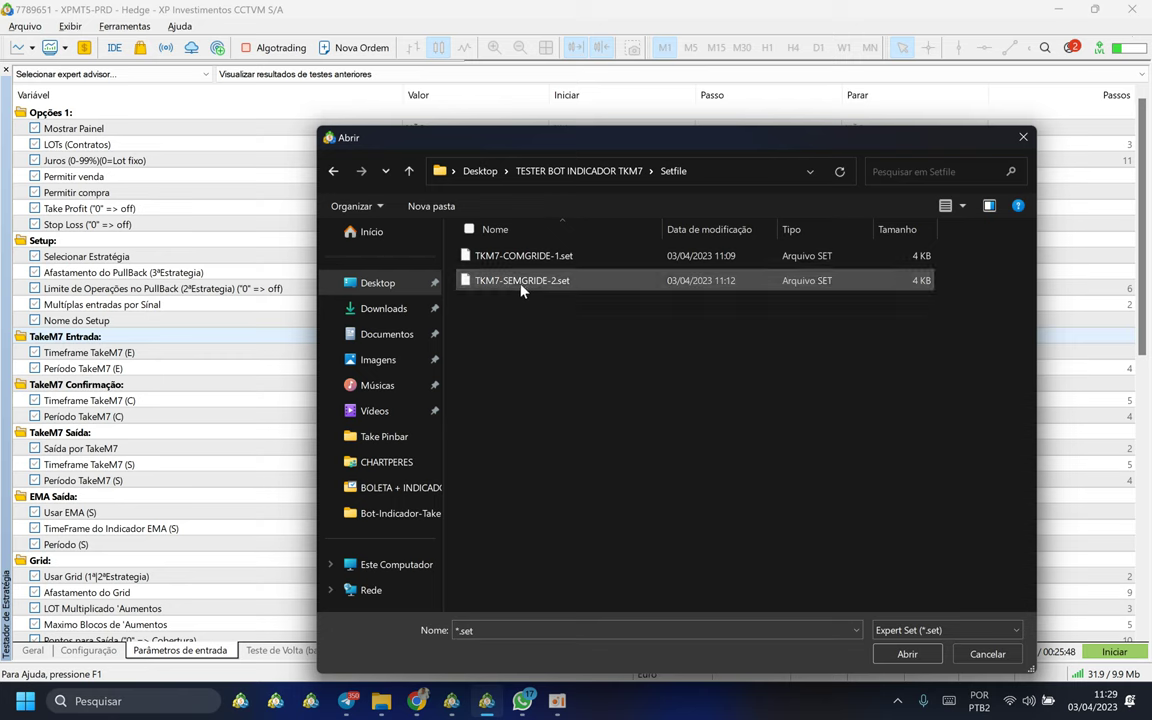
left_click(519, 283)
double_click(519, 283)
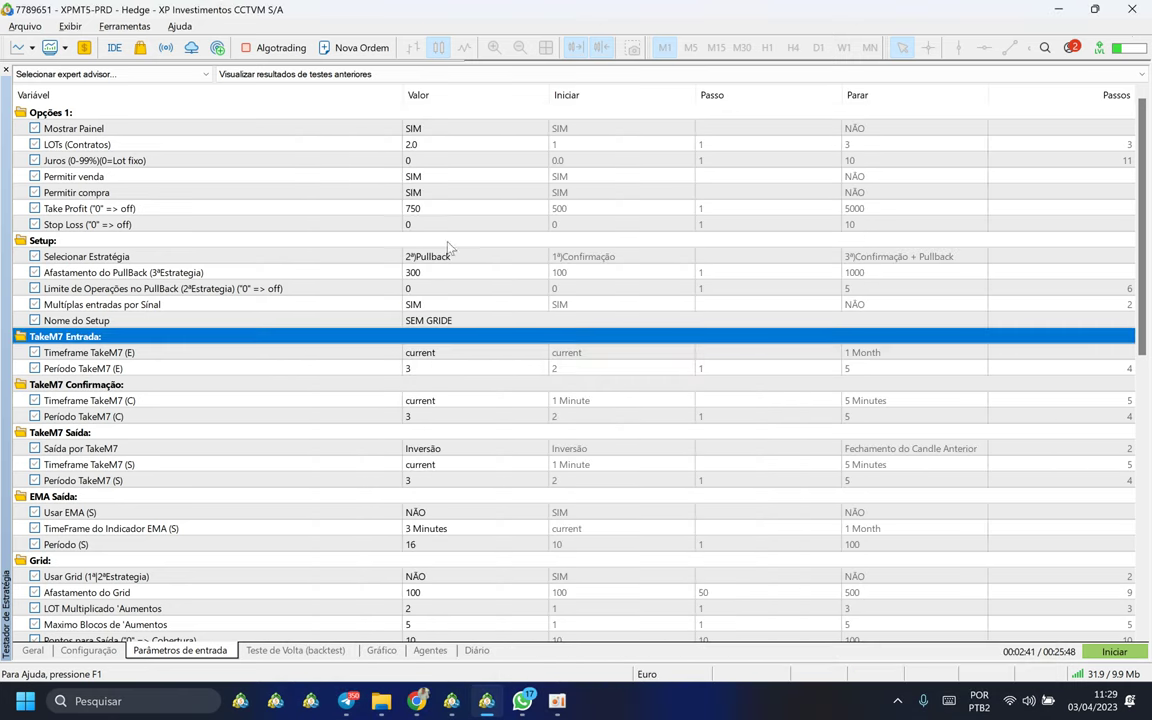
Set Mostrar Painel to NÃO in the loaded parameters and start the backtest
left_click(412, 128)
left_click(440, 129)
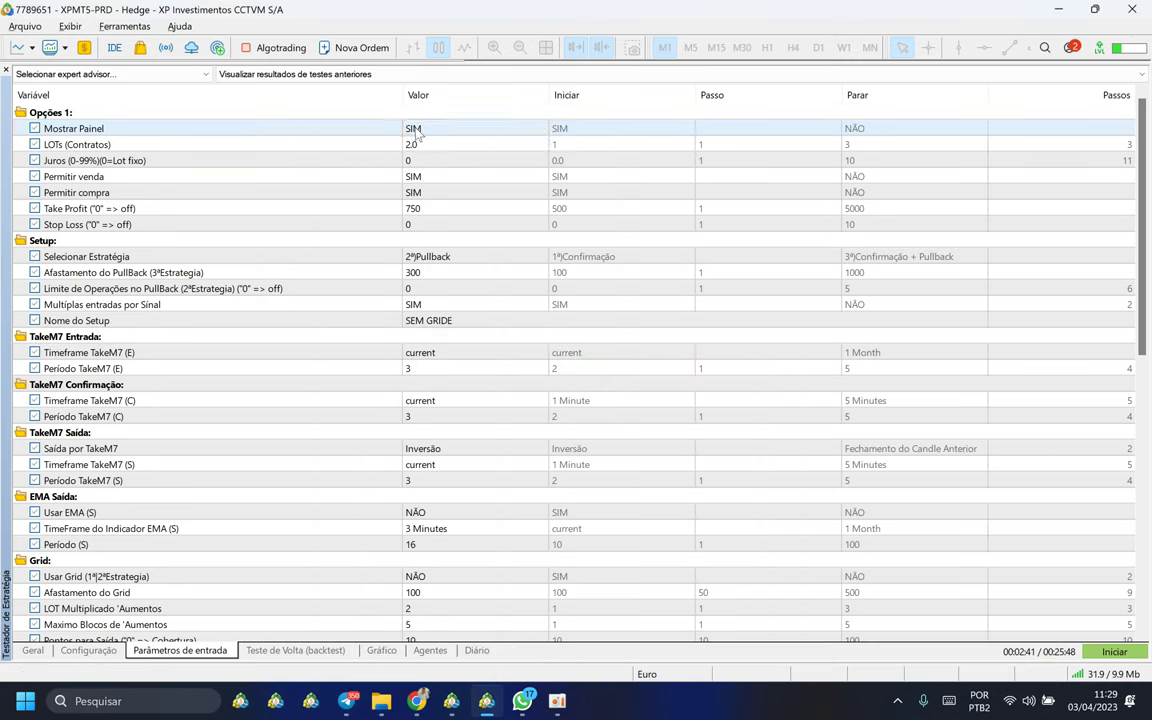
left_click(426, 160)
left_click(430, 208)
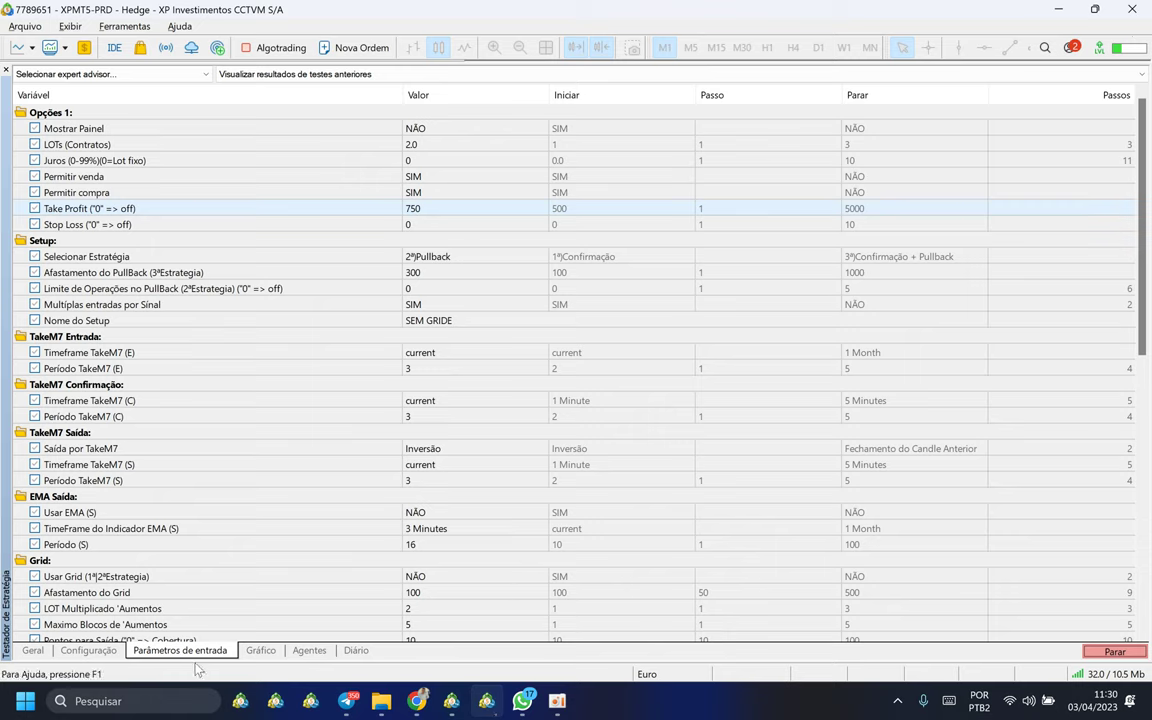
Check the running test's configuration and follow its balance and equity graph
left_click(88, 650)
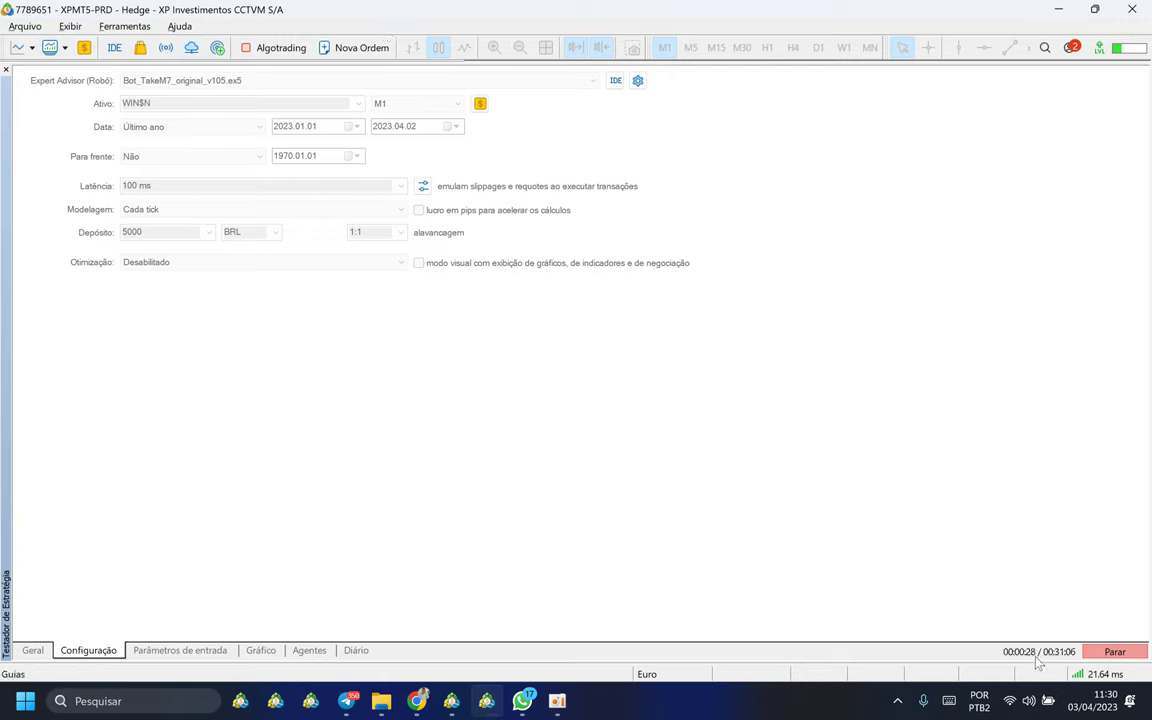
left_click(260, 650)
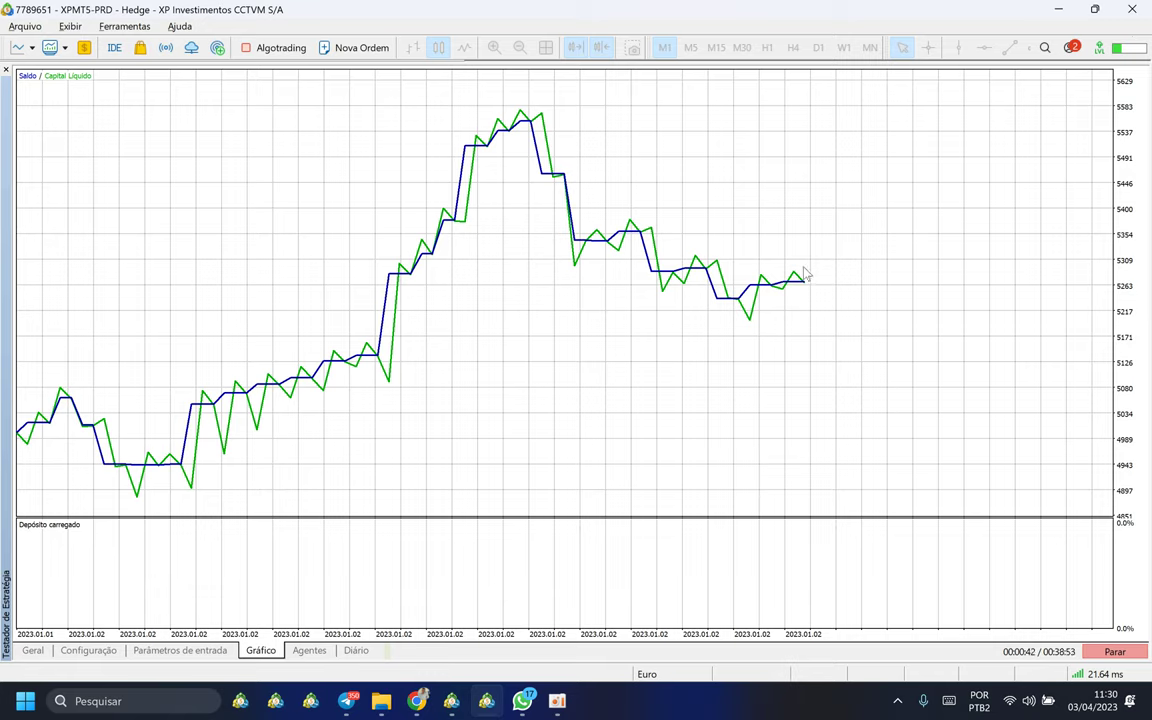
mouse_move(806, 287)
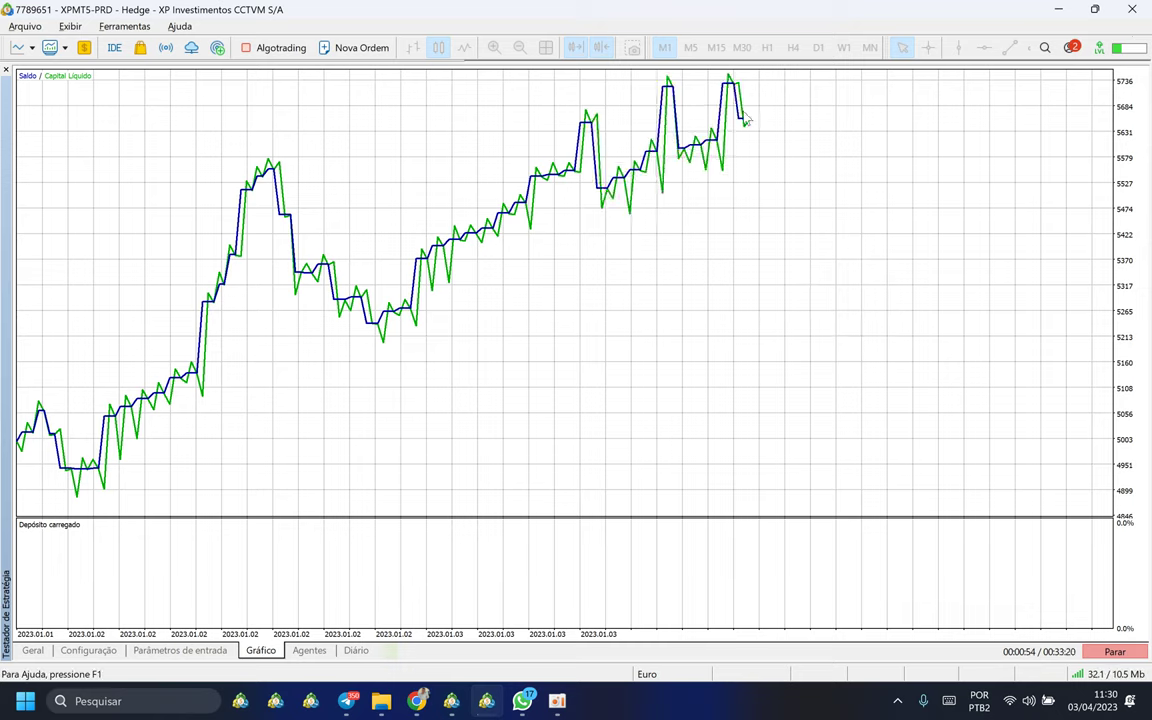
Switch to the other MetaTrader 5 terminal, close its toolbox, and enlarge the strategy tester over the whole workspace
left_click(460, 708)
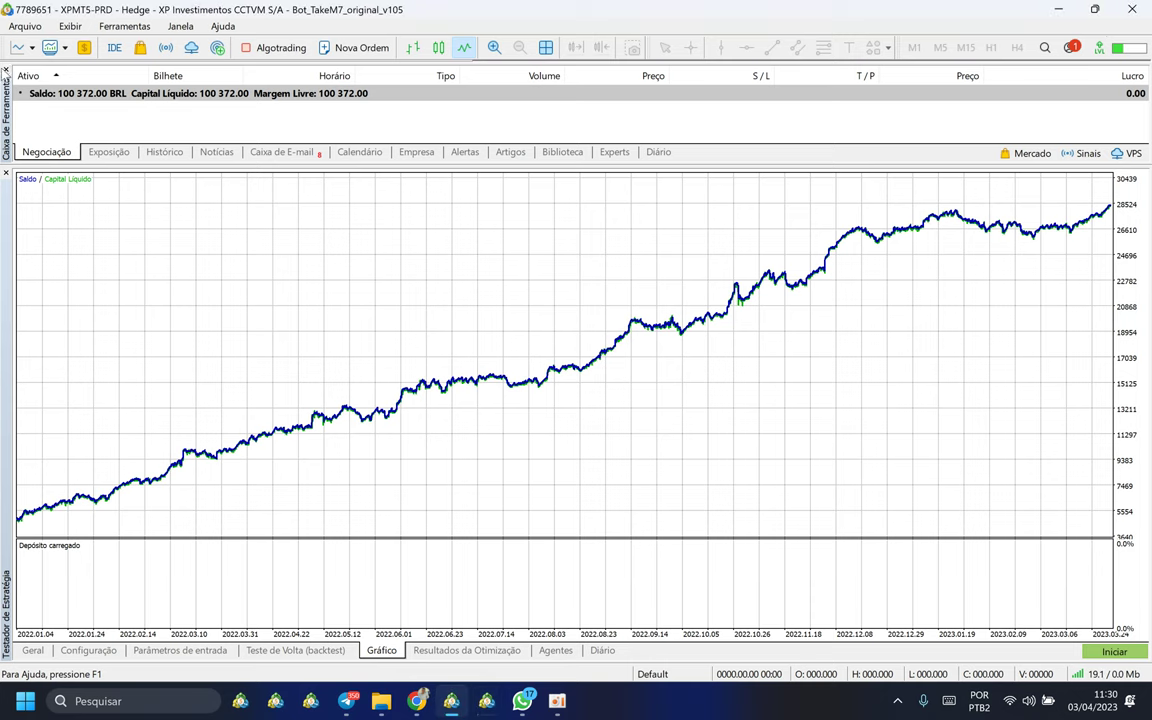
left_click(6, 70)
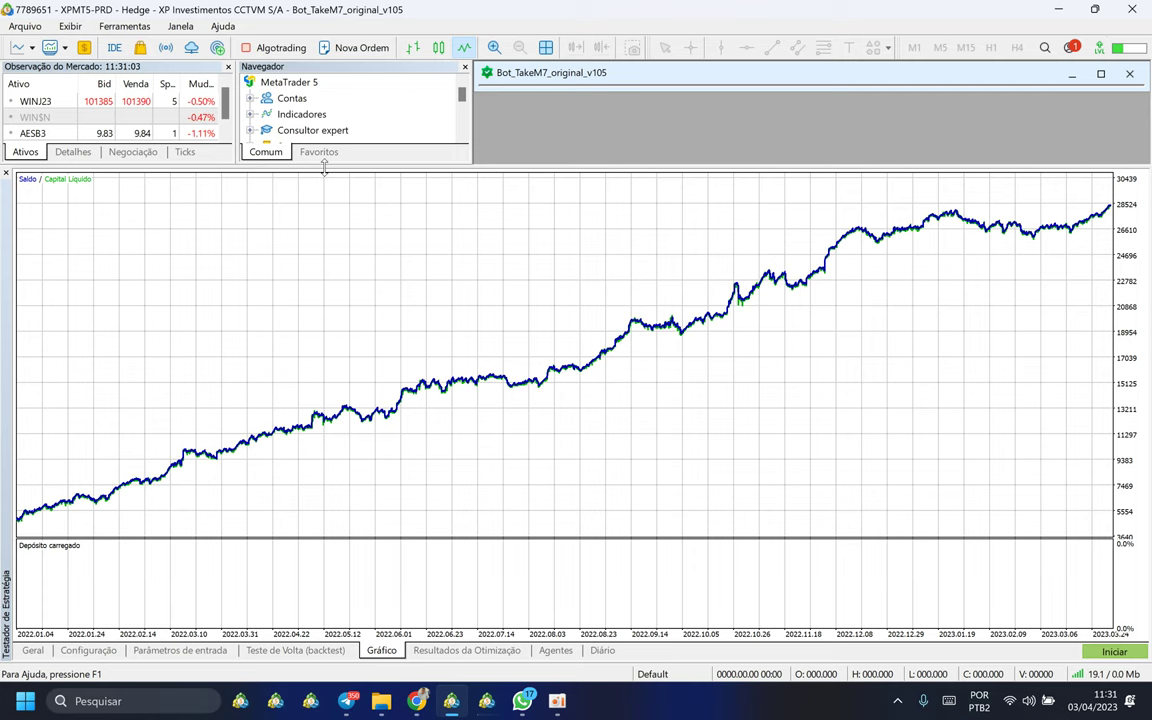
left_click_drag(325, 172, 337, 48)
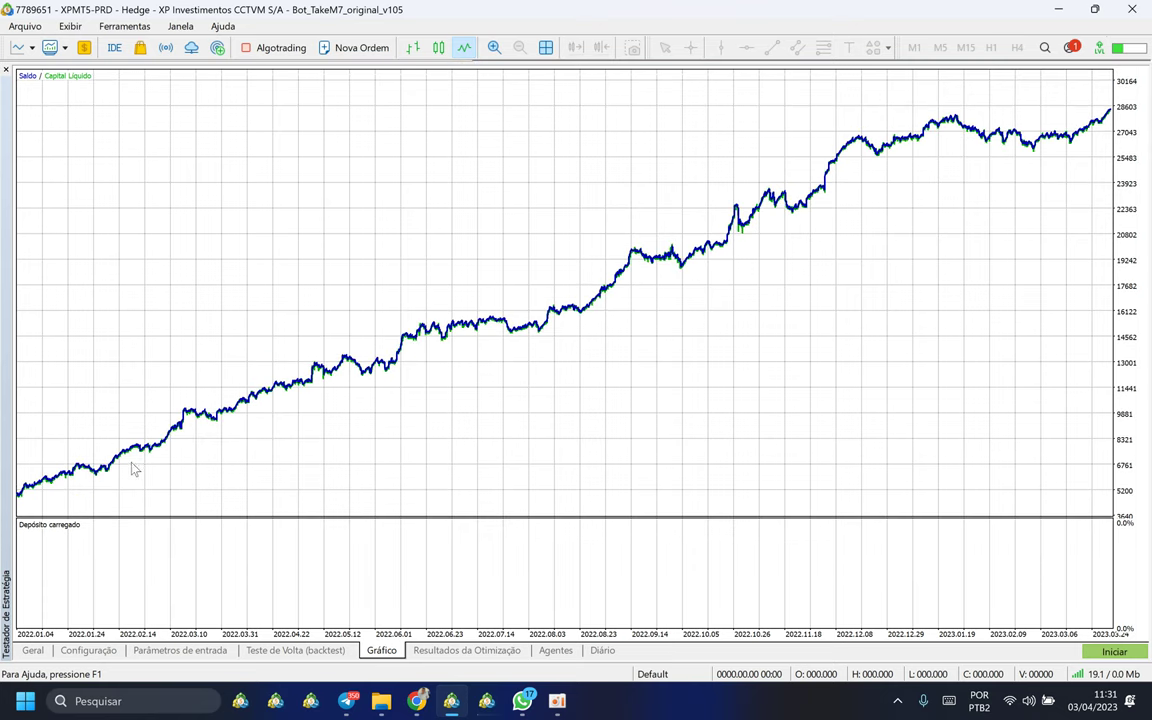
Examine the completed backtest's report statistics and monthly profit charts, and compare them with its balance graph
left_click(290, 651)
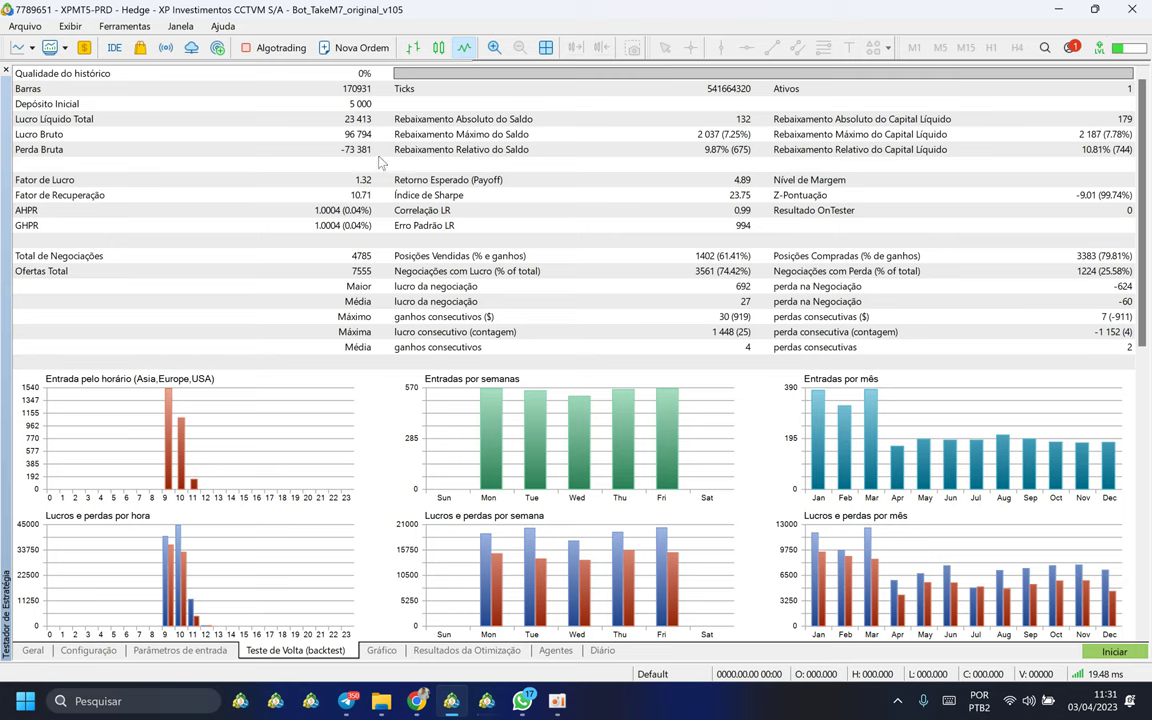
left_click(381, 650)
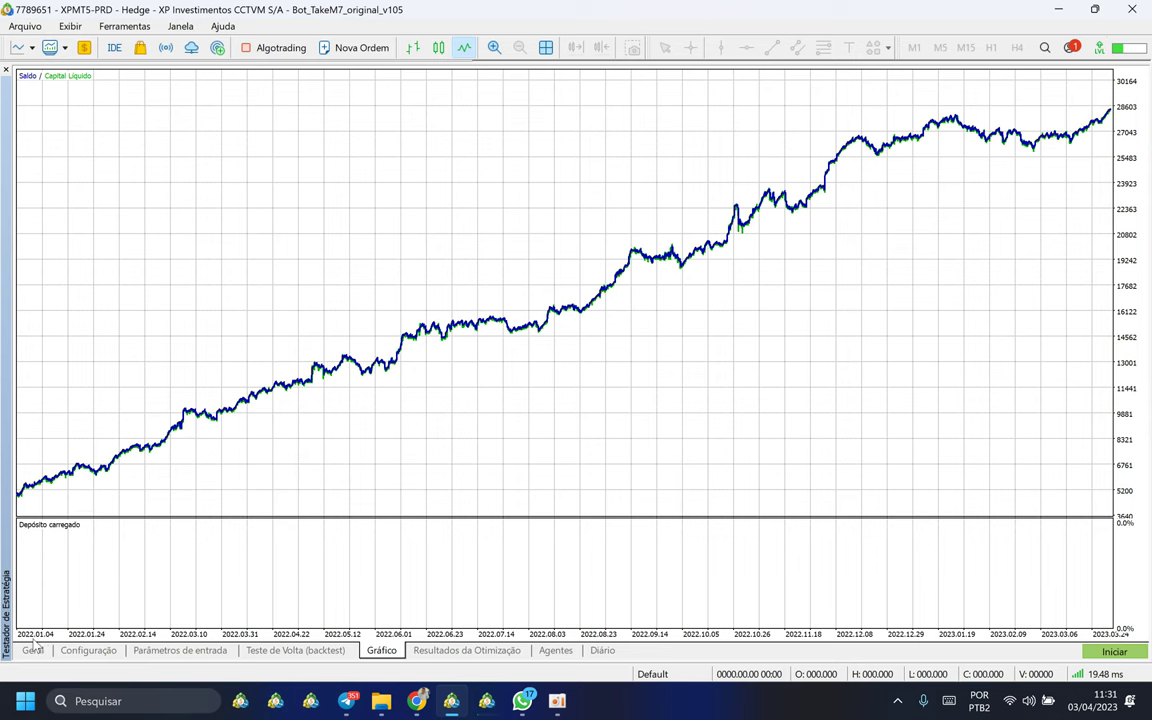
left_click(293, 650)
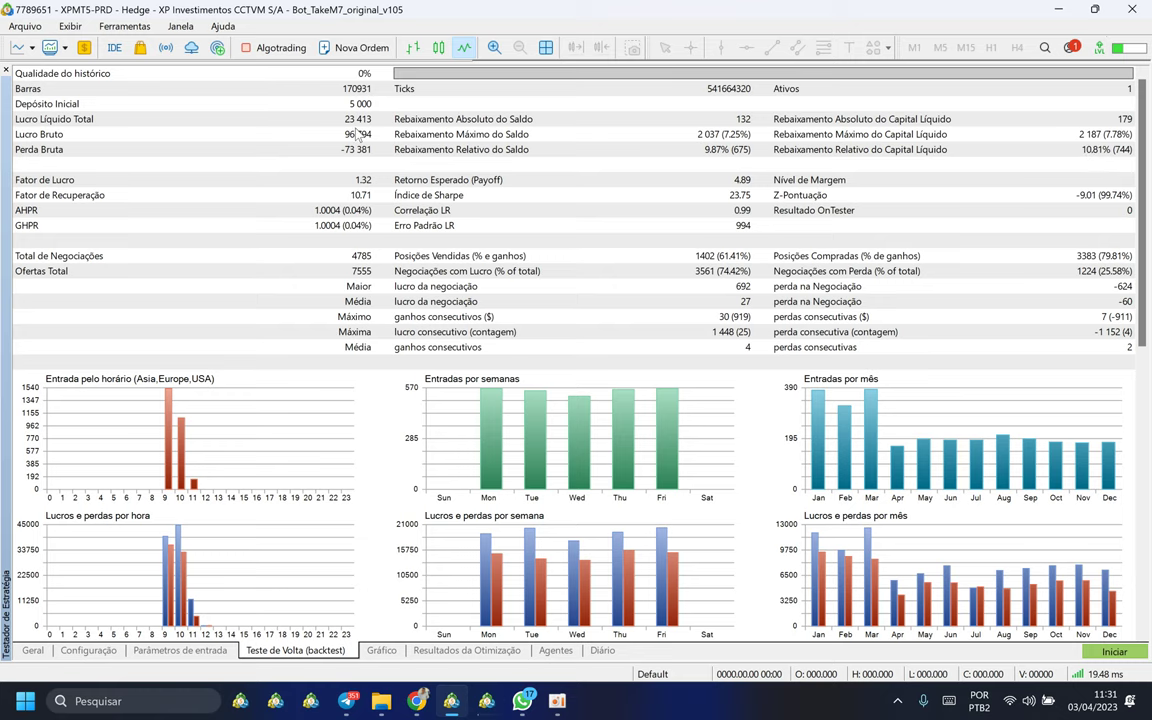
scroll(459, 371, "down", 3)
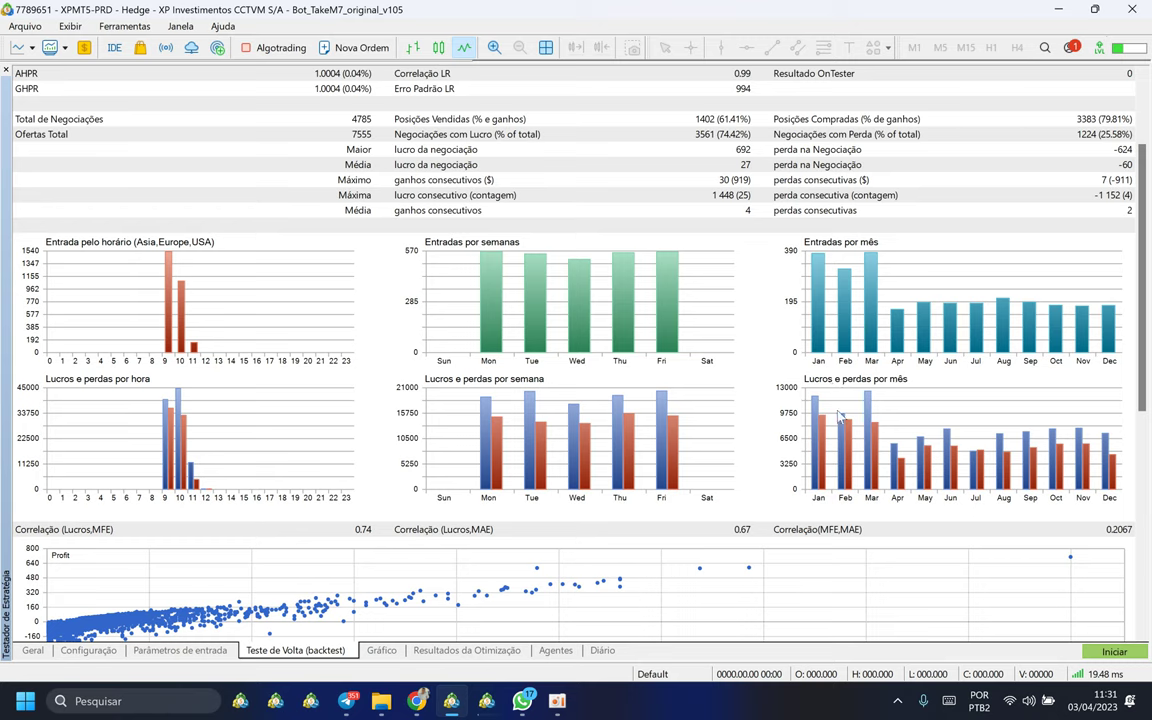
scroll(480, 600, "up", 3)
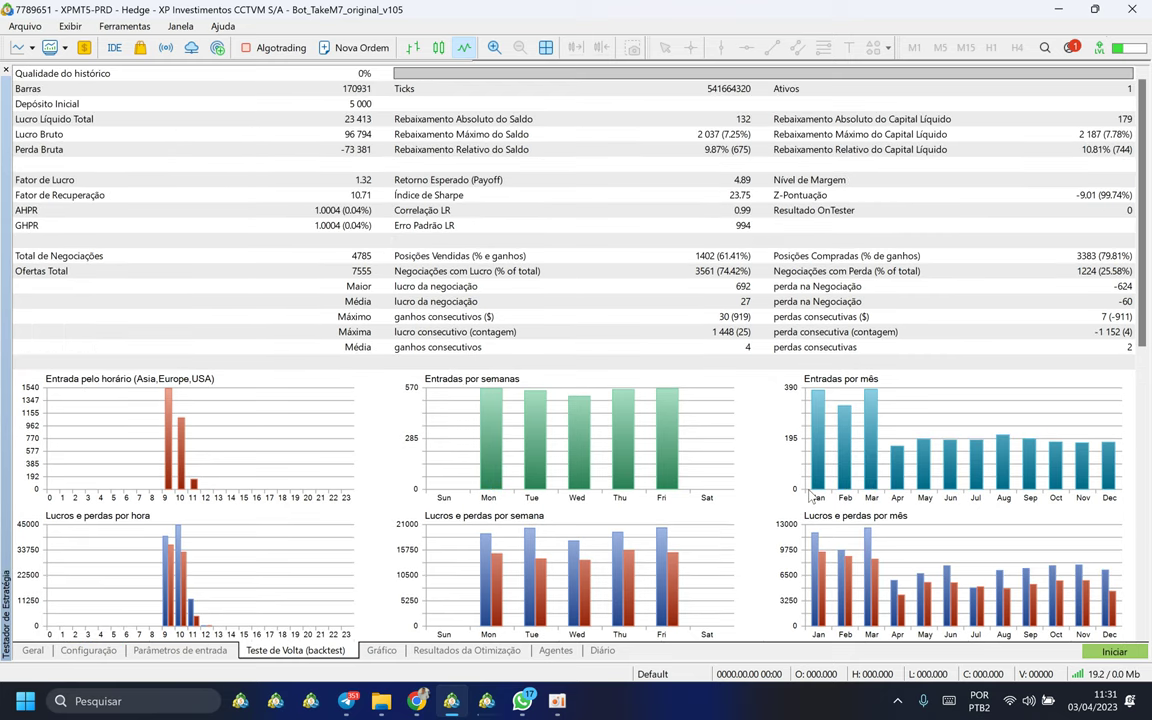
Review the genetic optimization's configuration and its list of results for Bot_TakeM7_original_v105
left_click(88, 650)
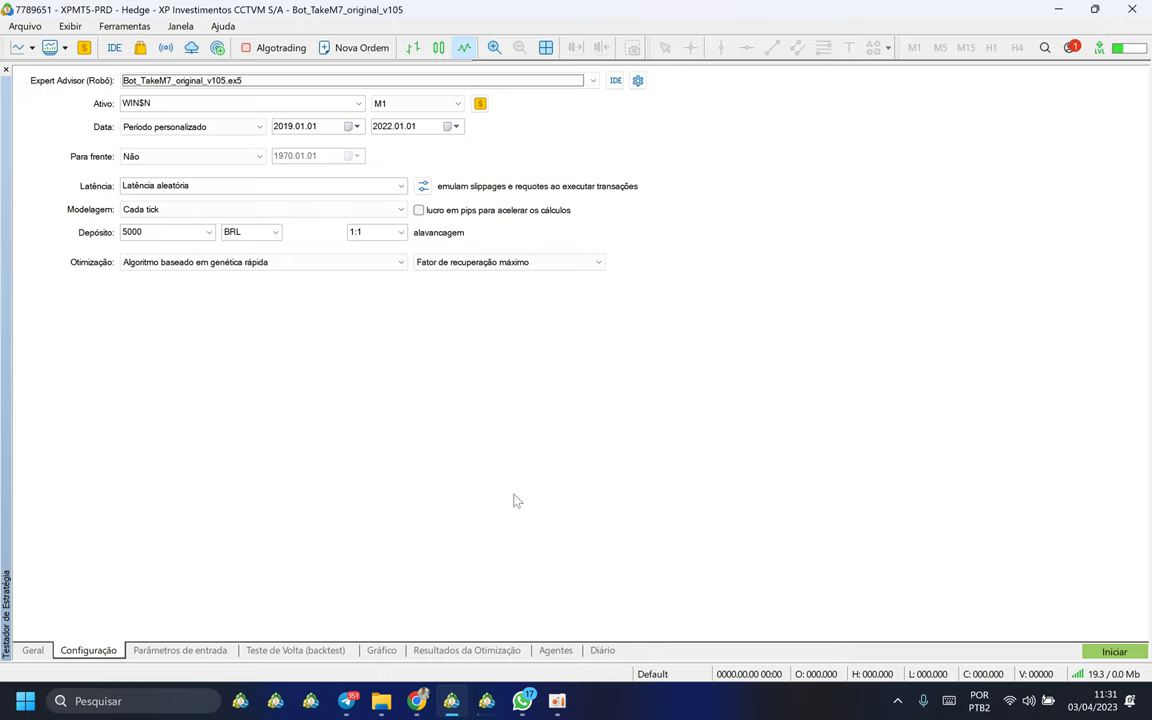
left_click(455, 651)
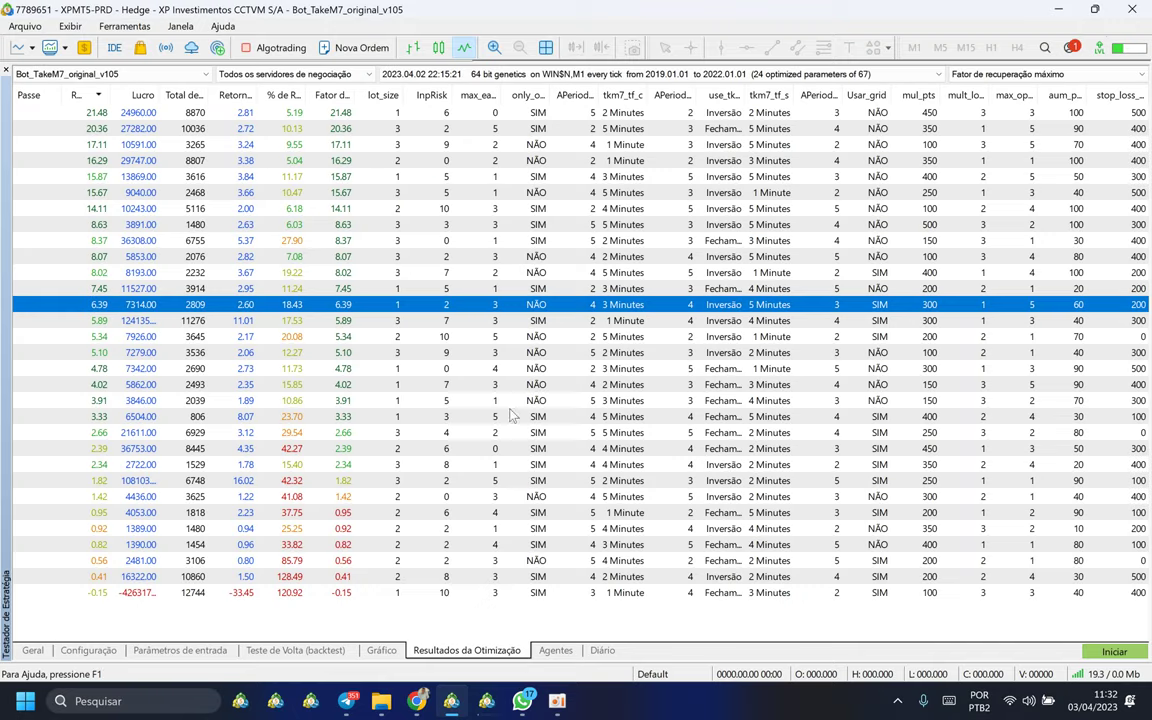
left_click(246, 304)
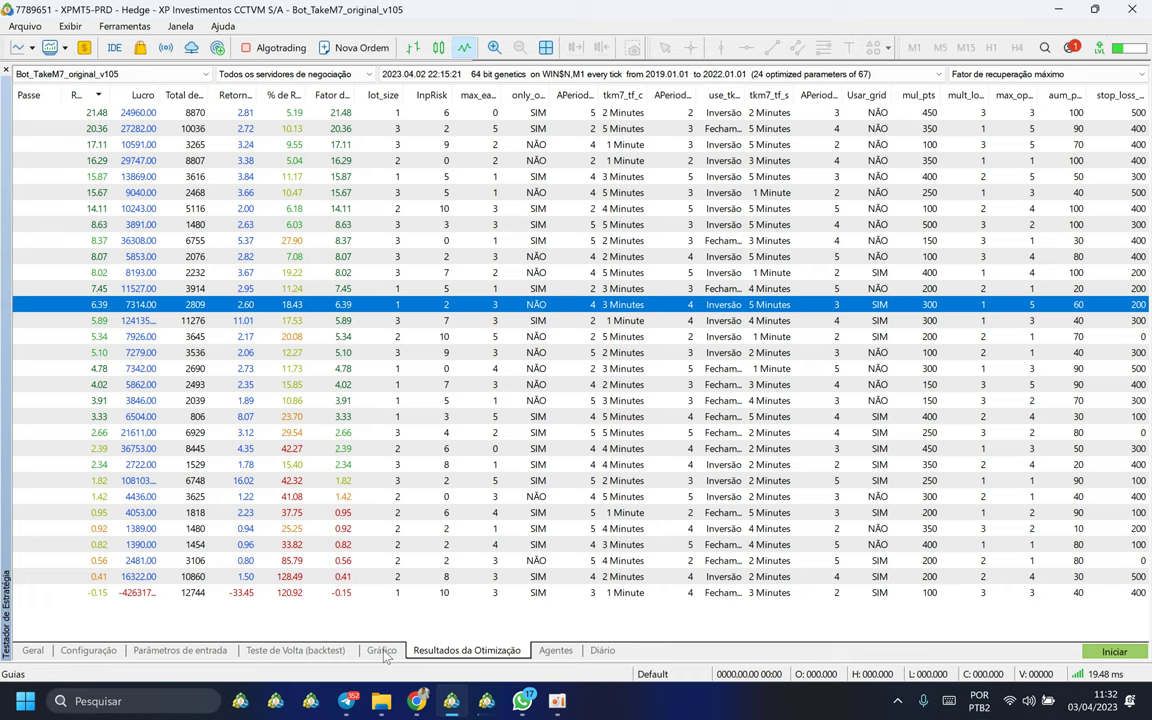
Return to the terminal running the backtest and check its configuration and balance graph progress
double_click(382, 590)
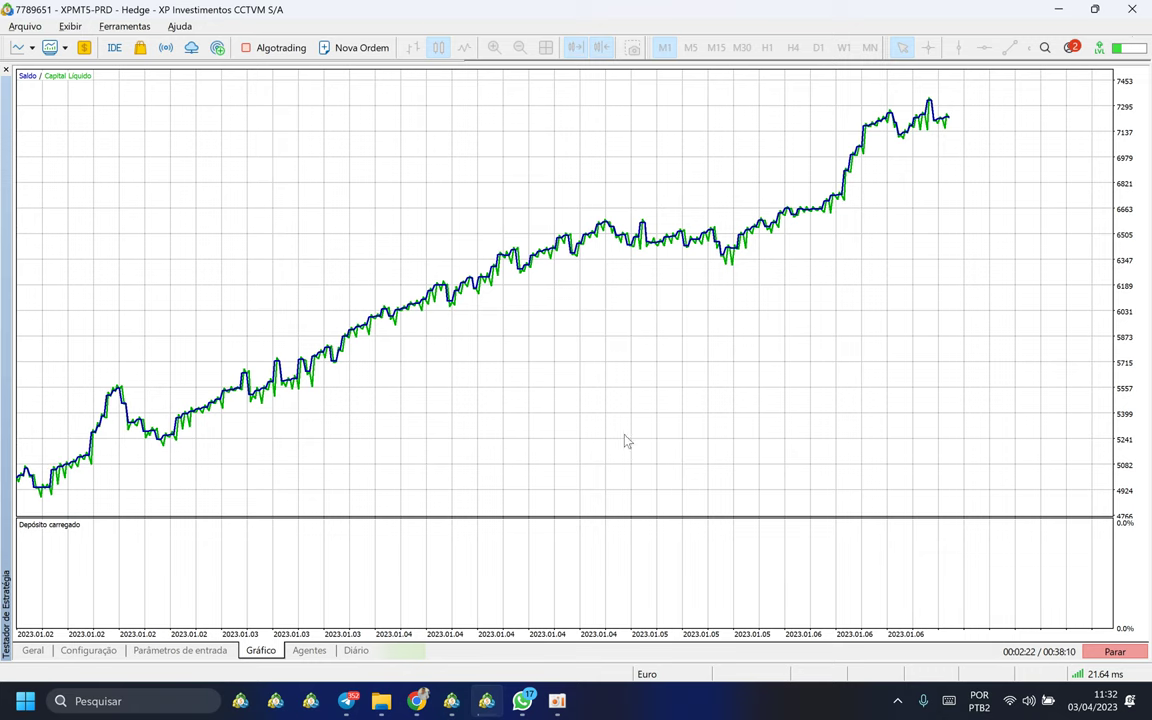
left_click(88, 651)
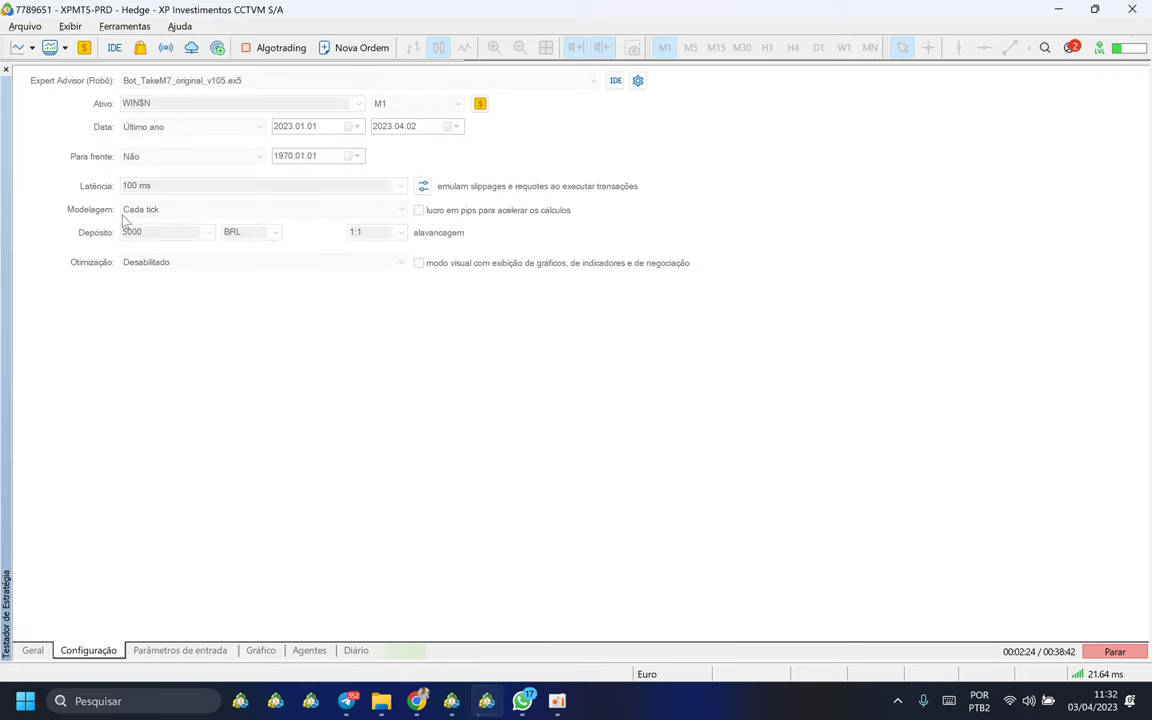
left_click(262, 651)
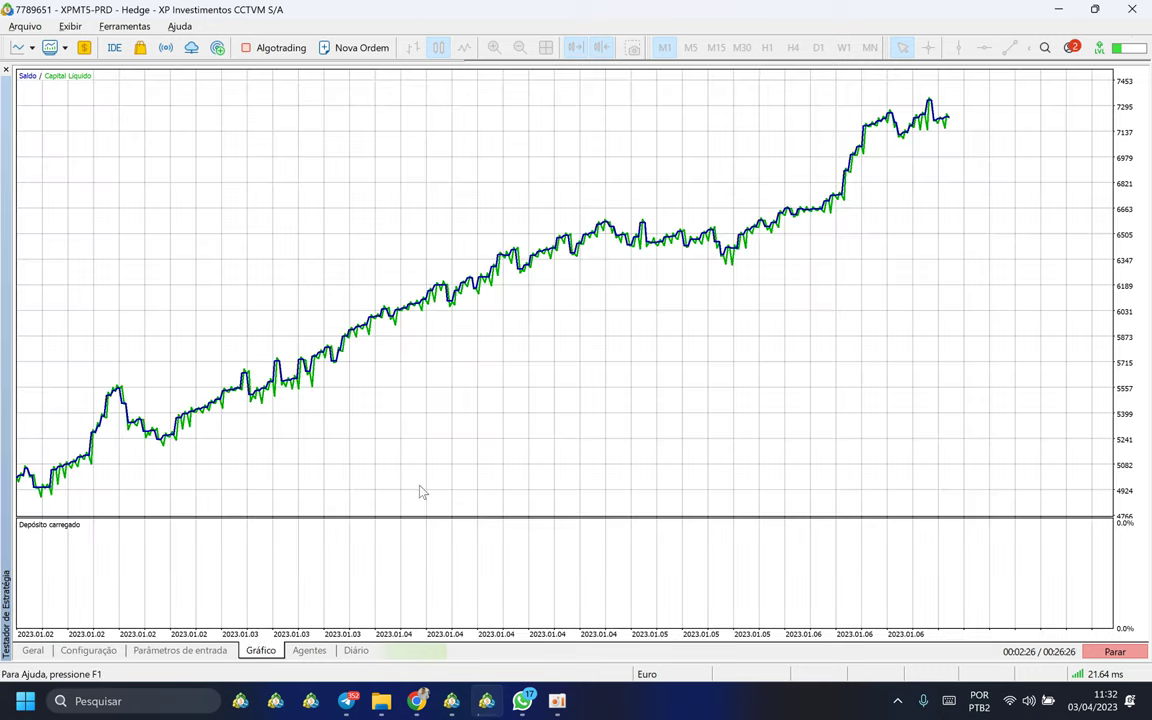